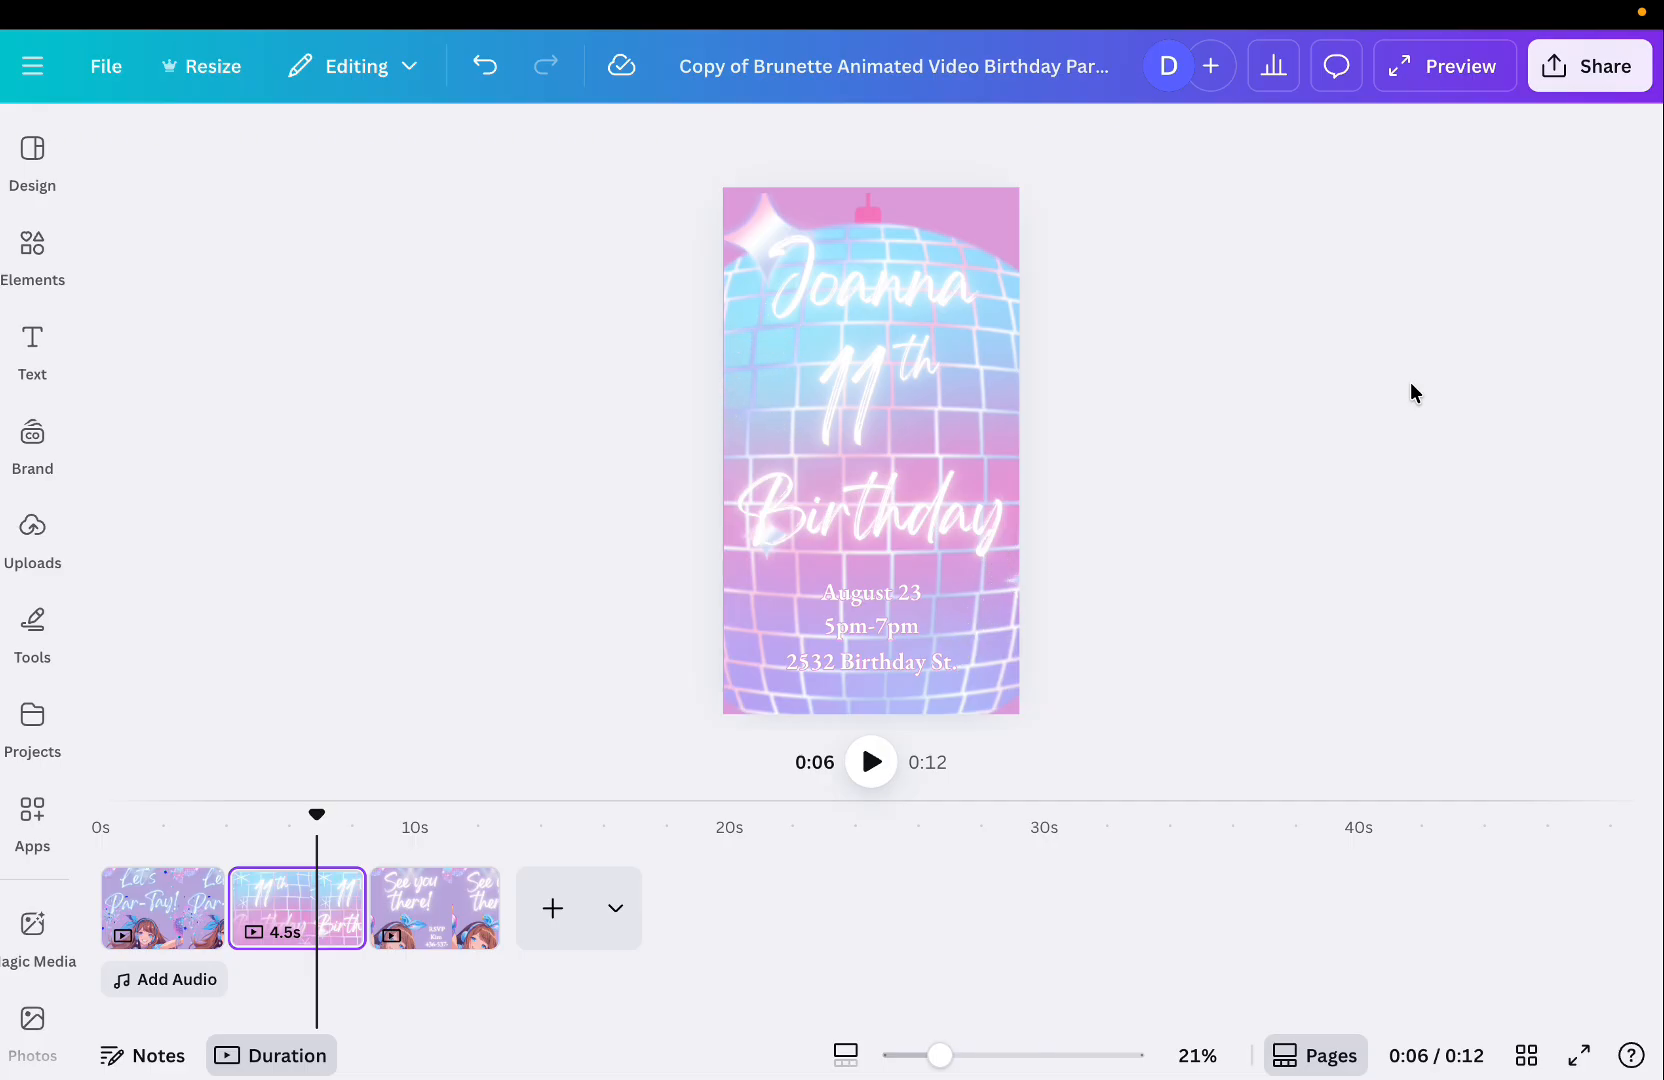
Preview each of the three video pages by selecting them in turn in the timeline.
click(155, 910)
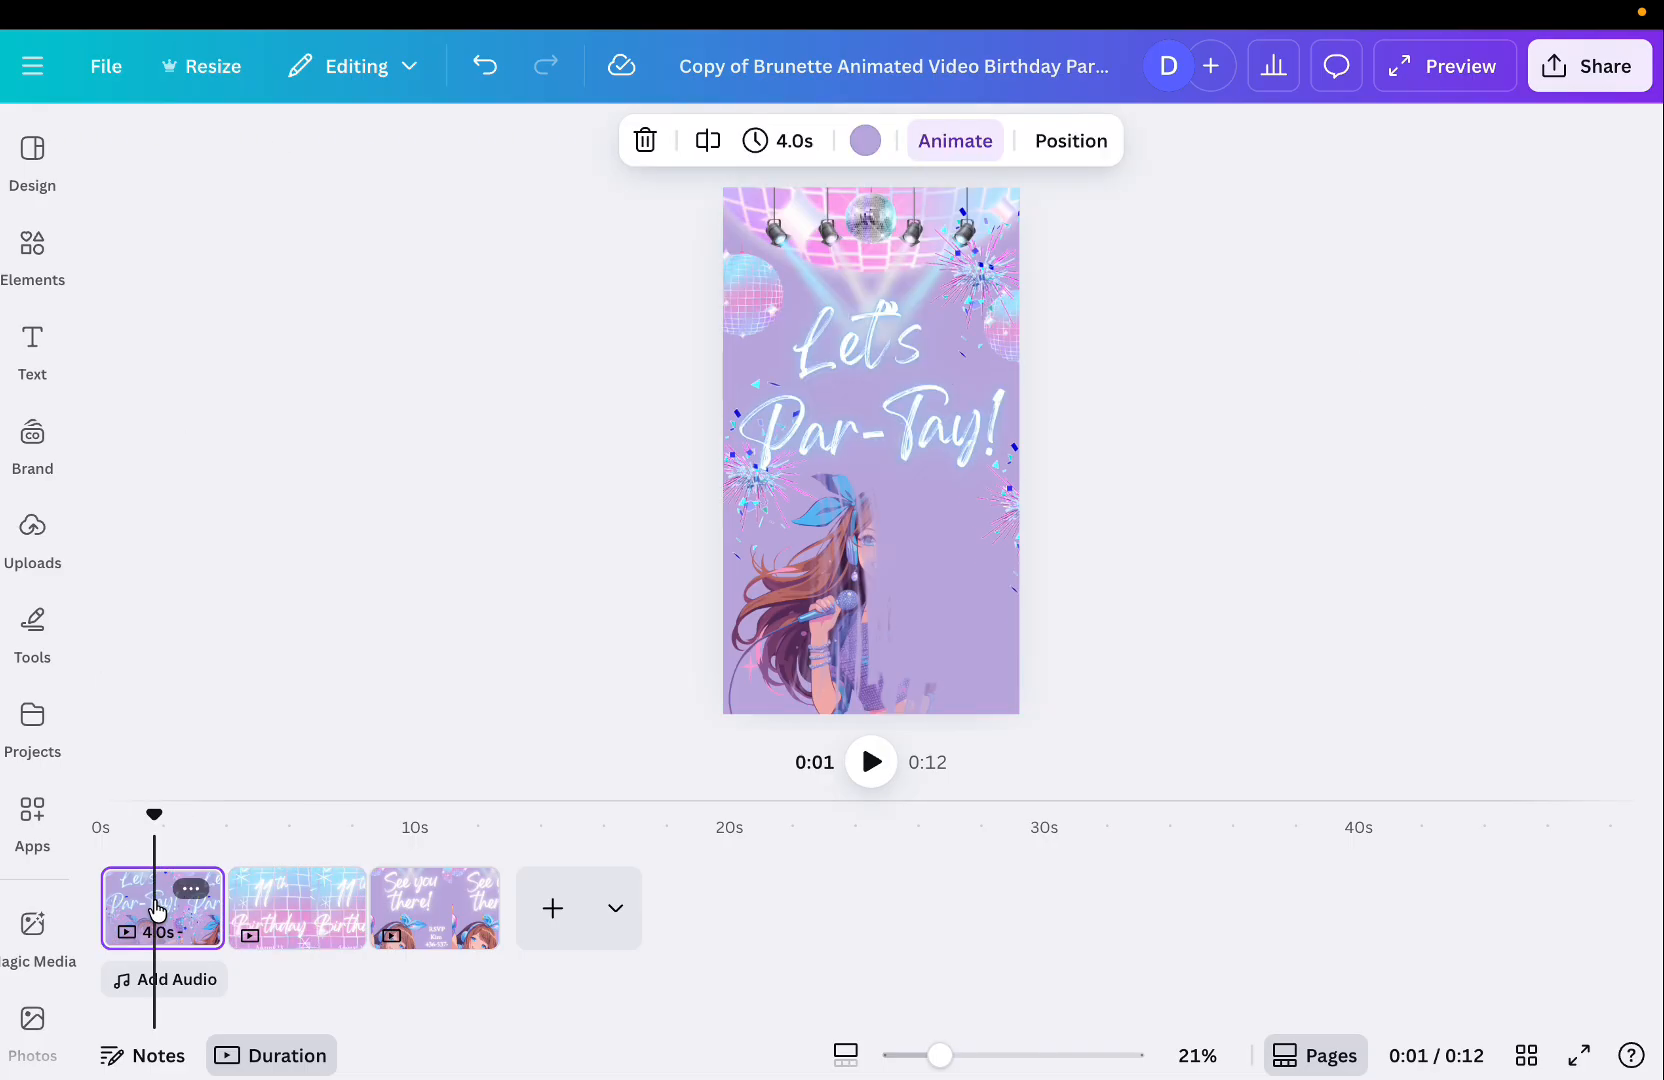
click(278, 932)
click(431, 932)
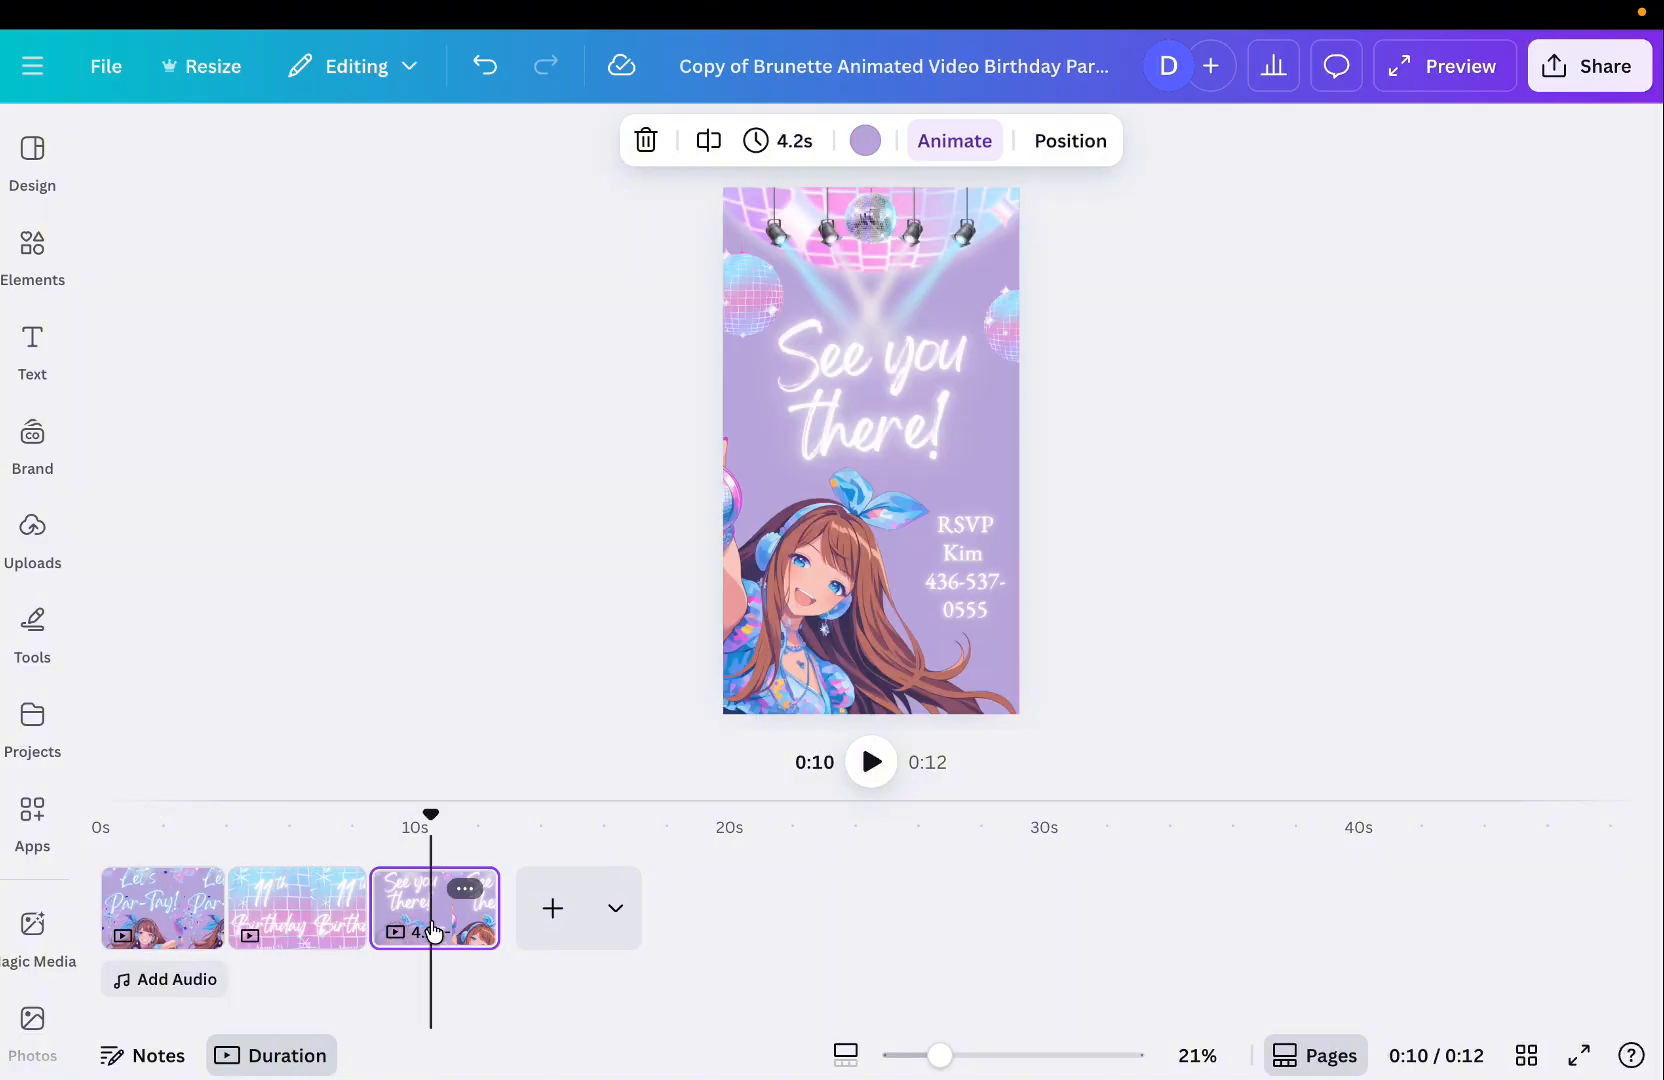
click(137, 925)
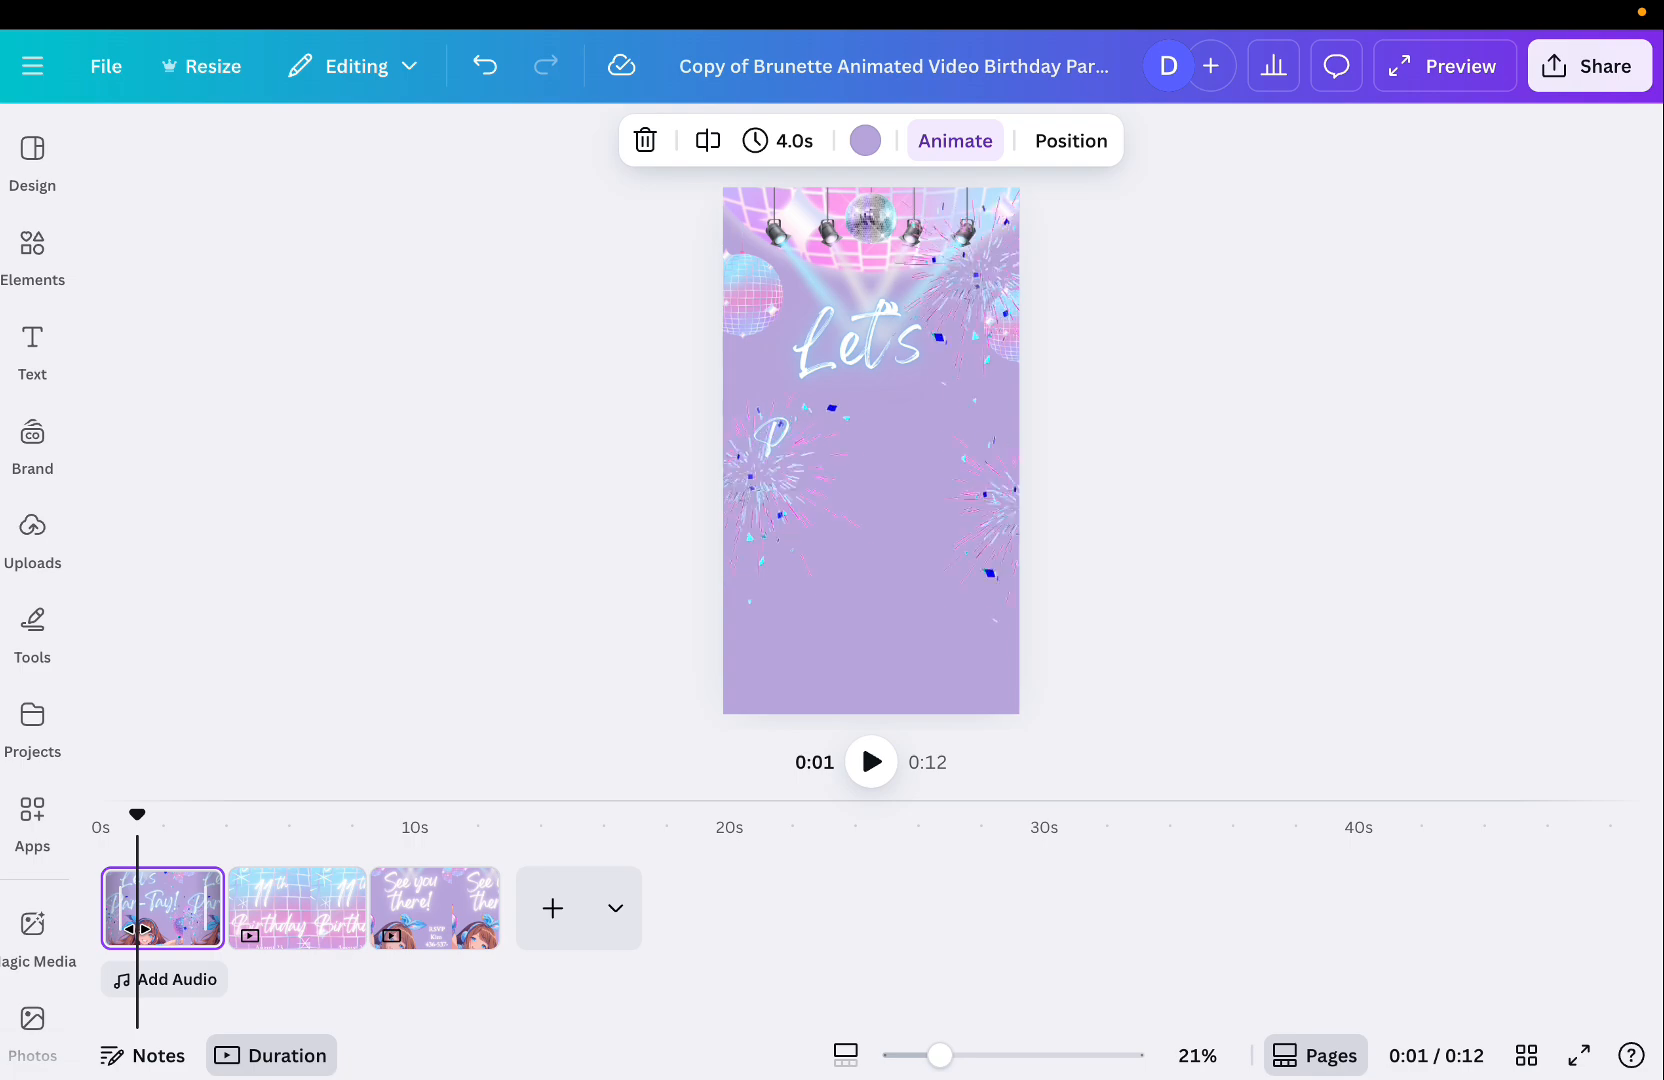
Try enlarging the "Let's Par-Tay!" heading's font size, then return it to 137.
click(861, 366)
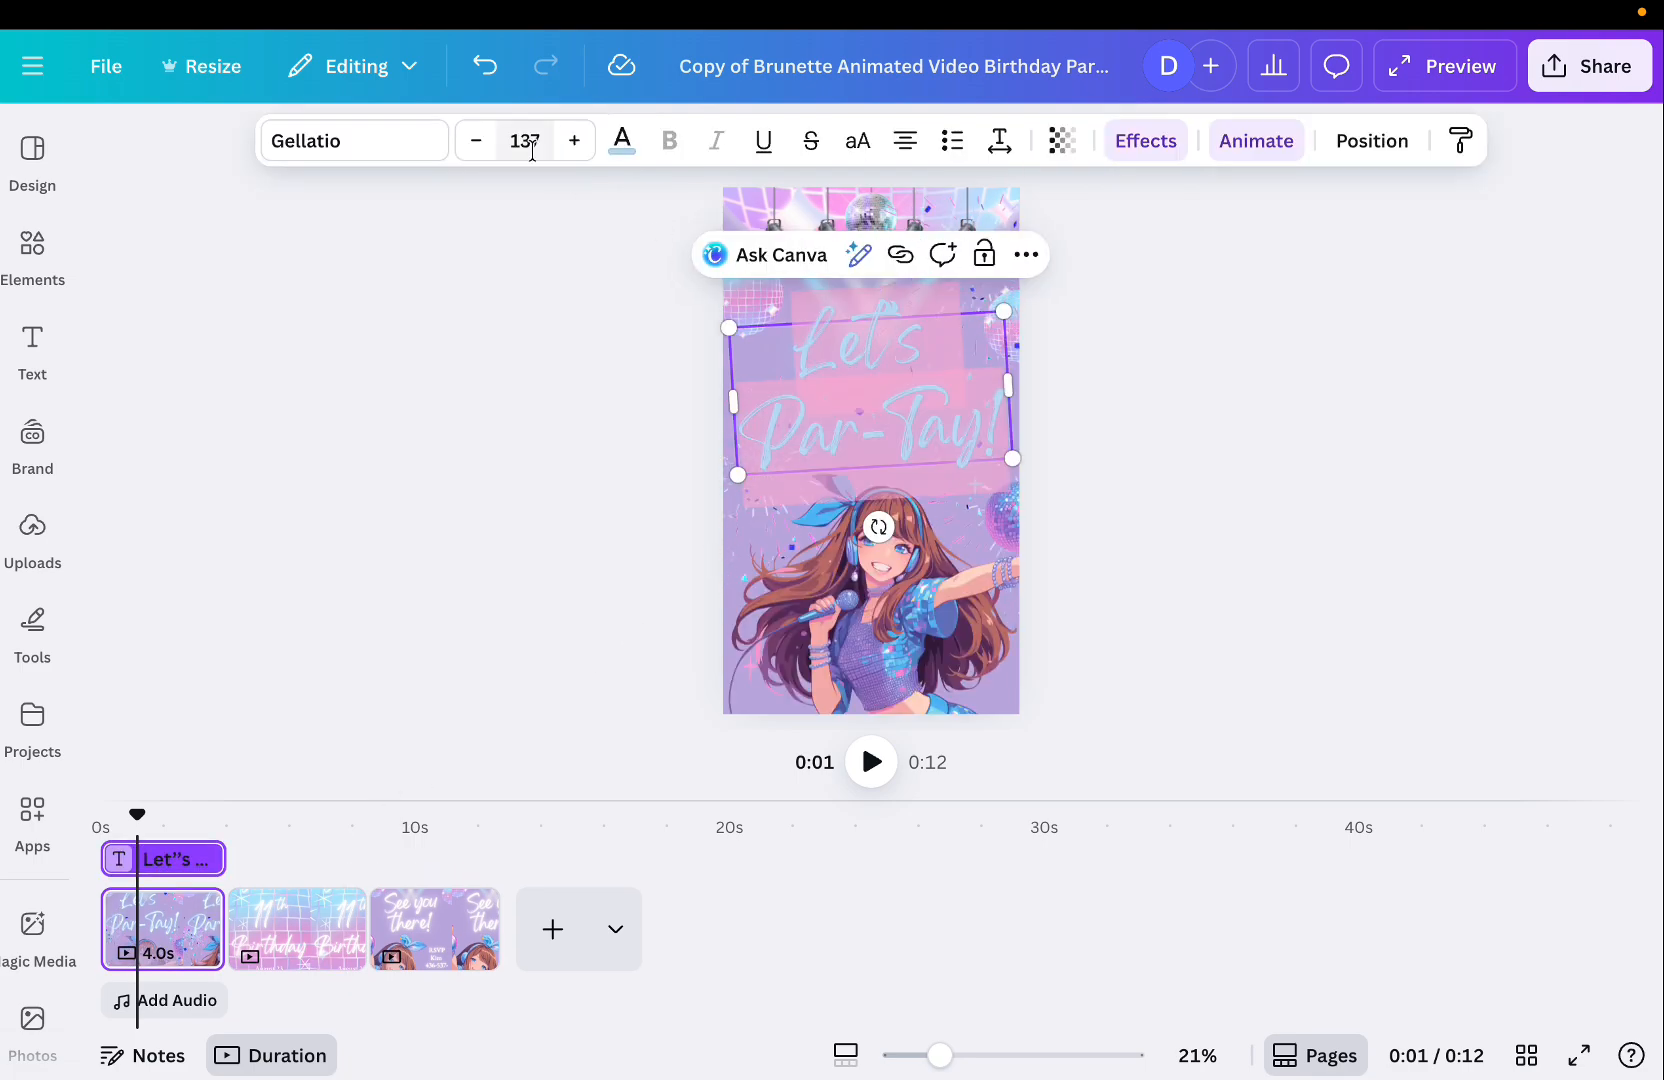
click(575, 142)
click(575, 142)
click(575, 142)
click(575, 142)
click(575, 142)
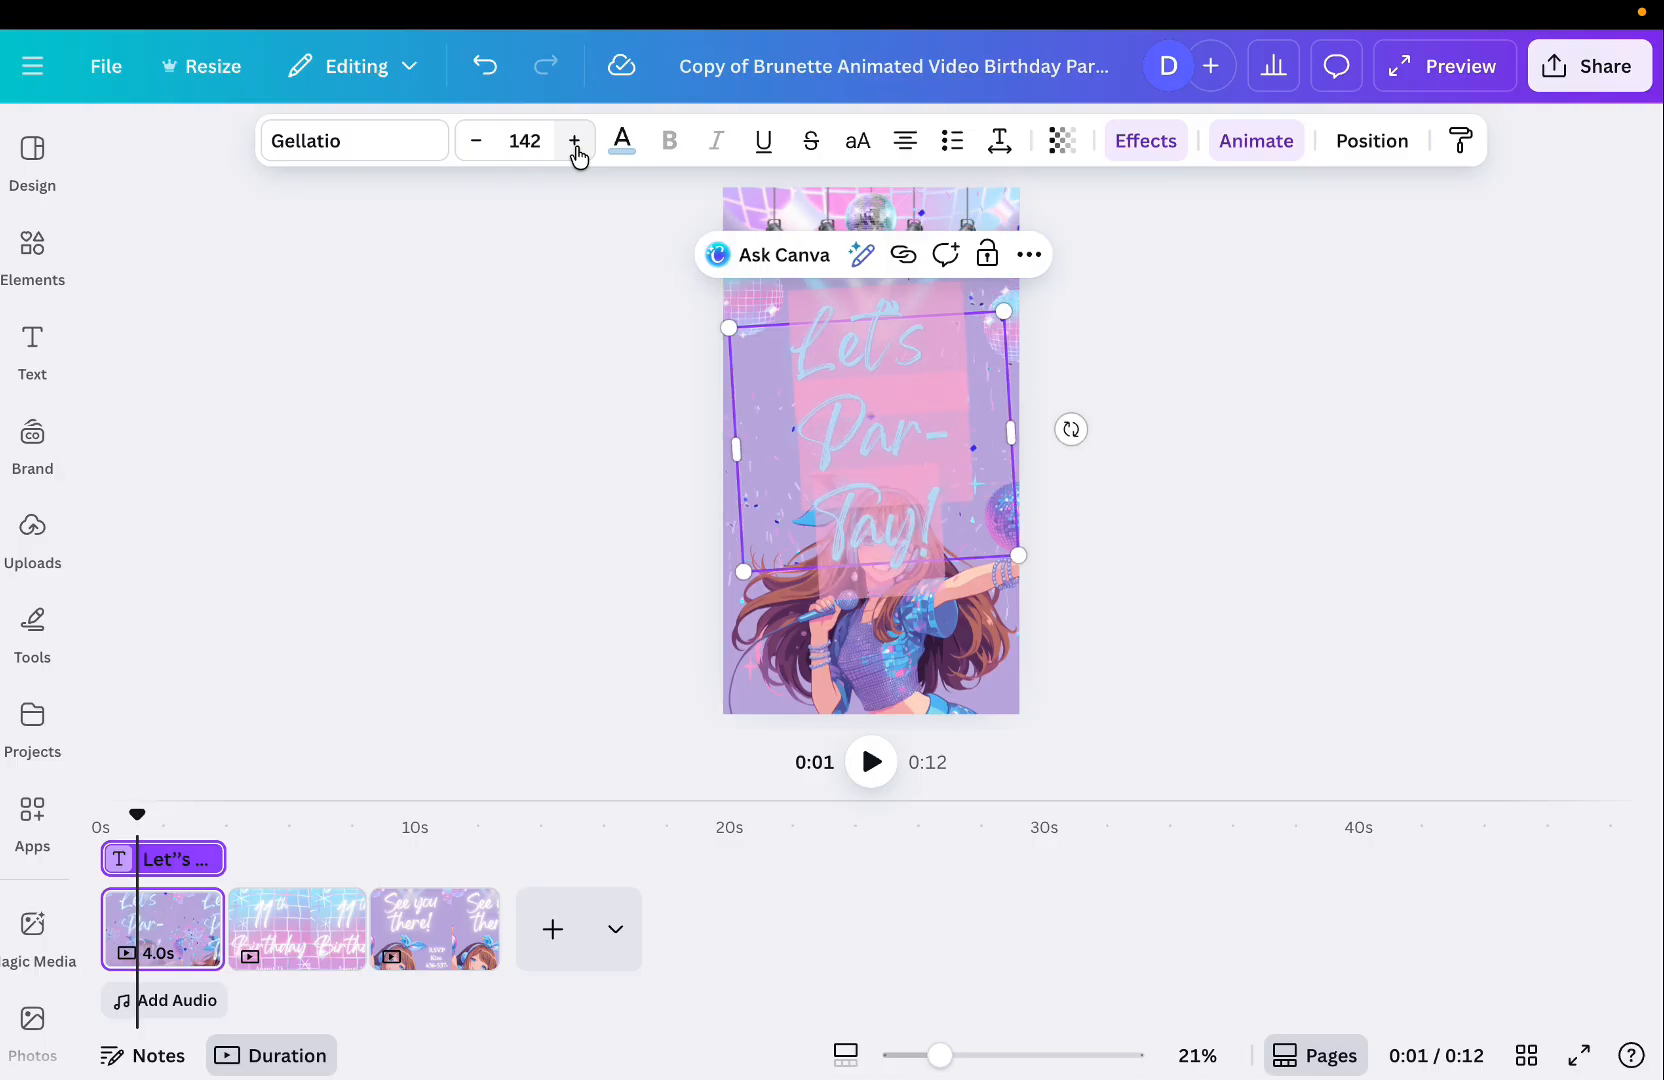
click(476, 141)
click(476, 141)
click(476, 141)
click(476, 141)
click(476, 141)
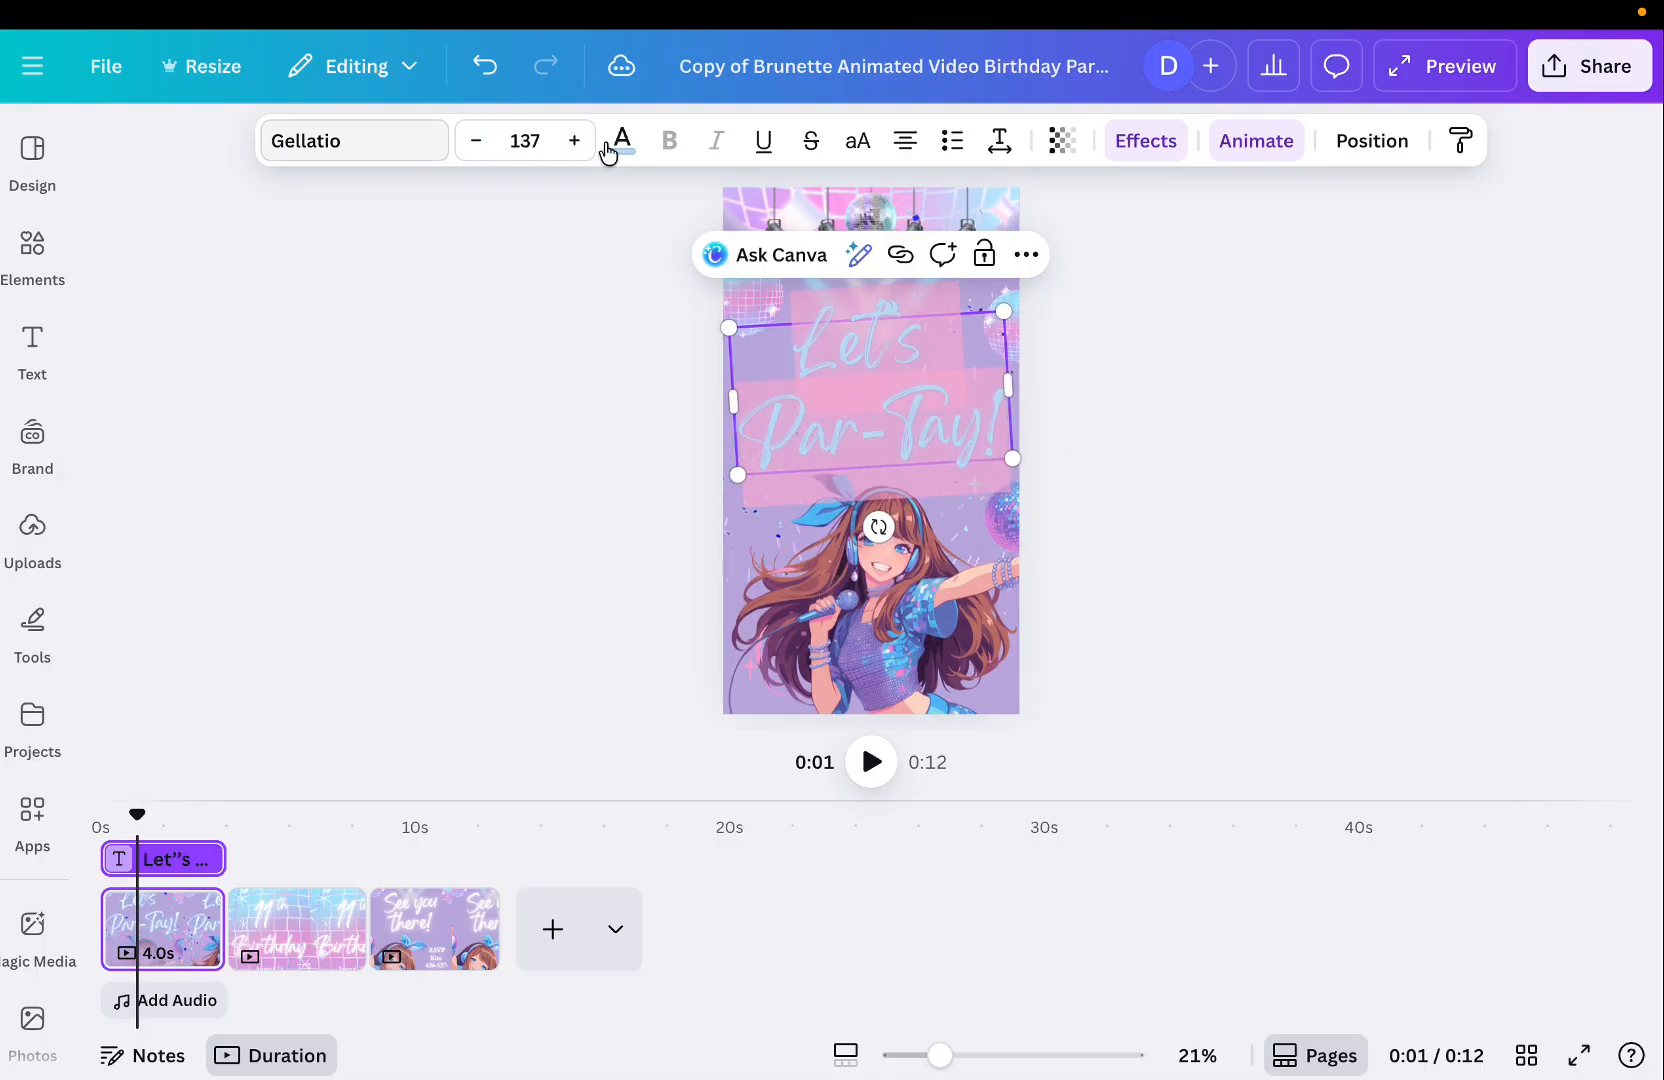
click(1110, 478)
click(913, 618)
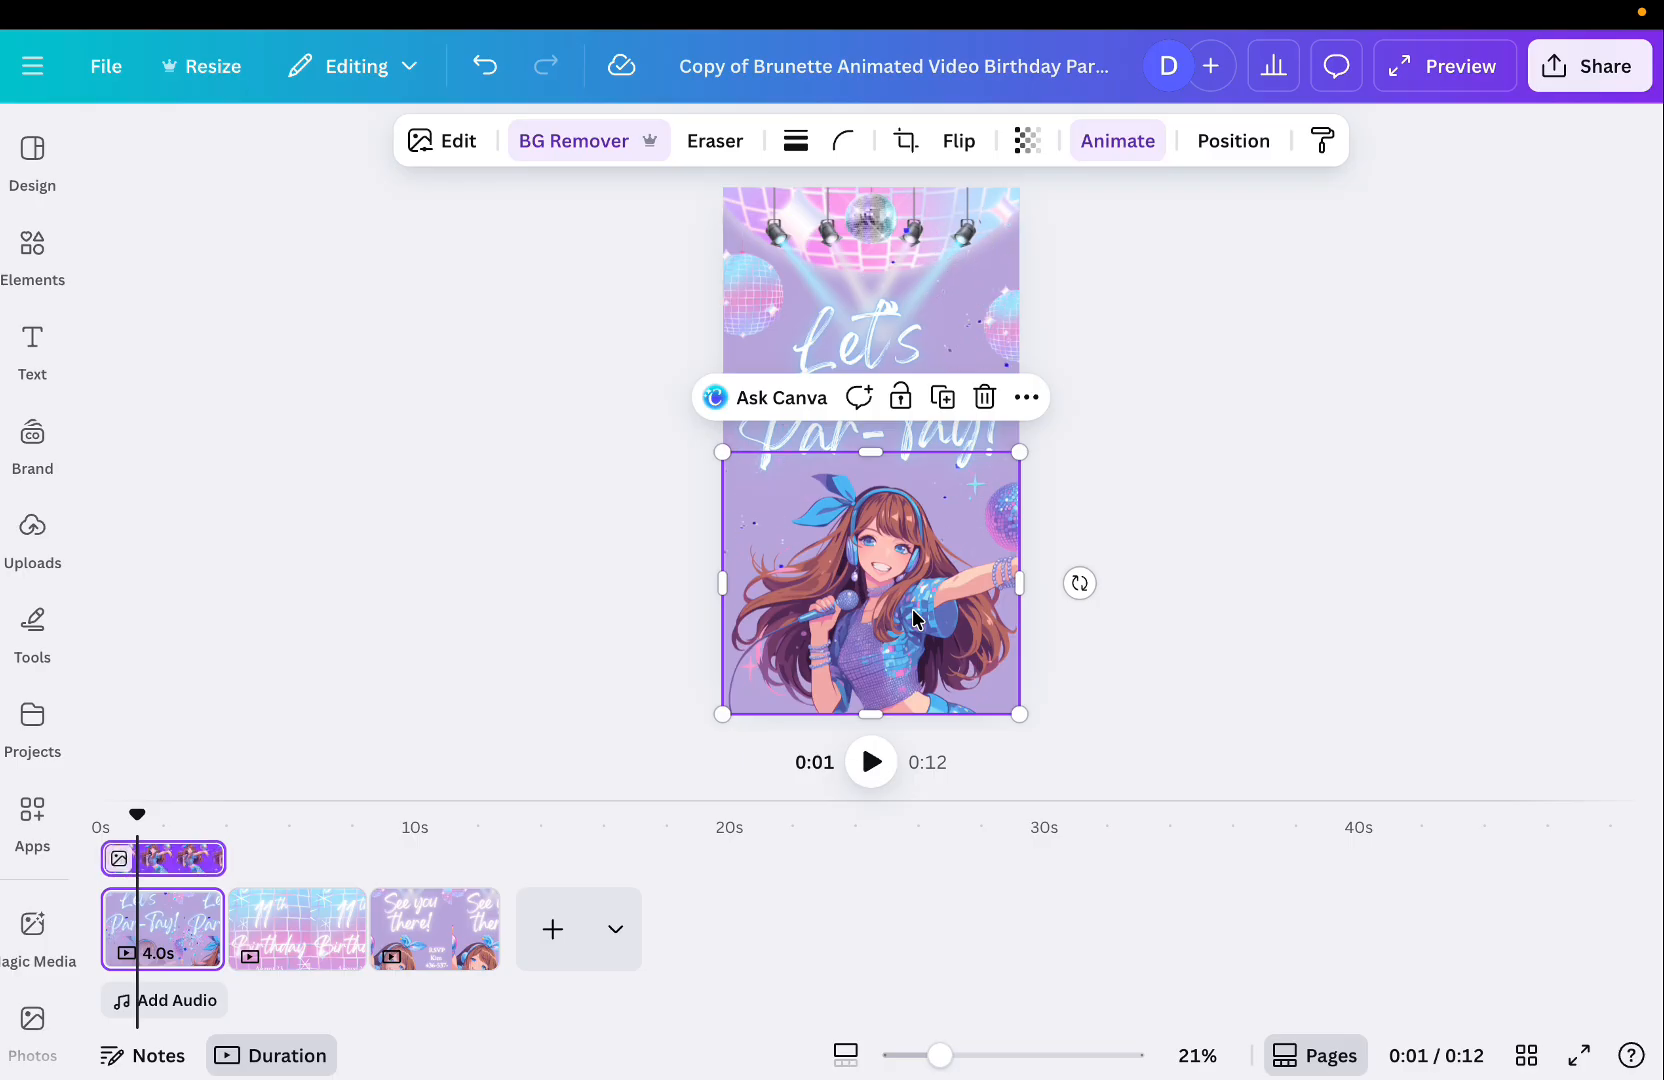
click(33, 262)
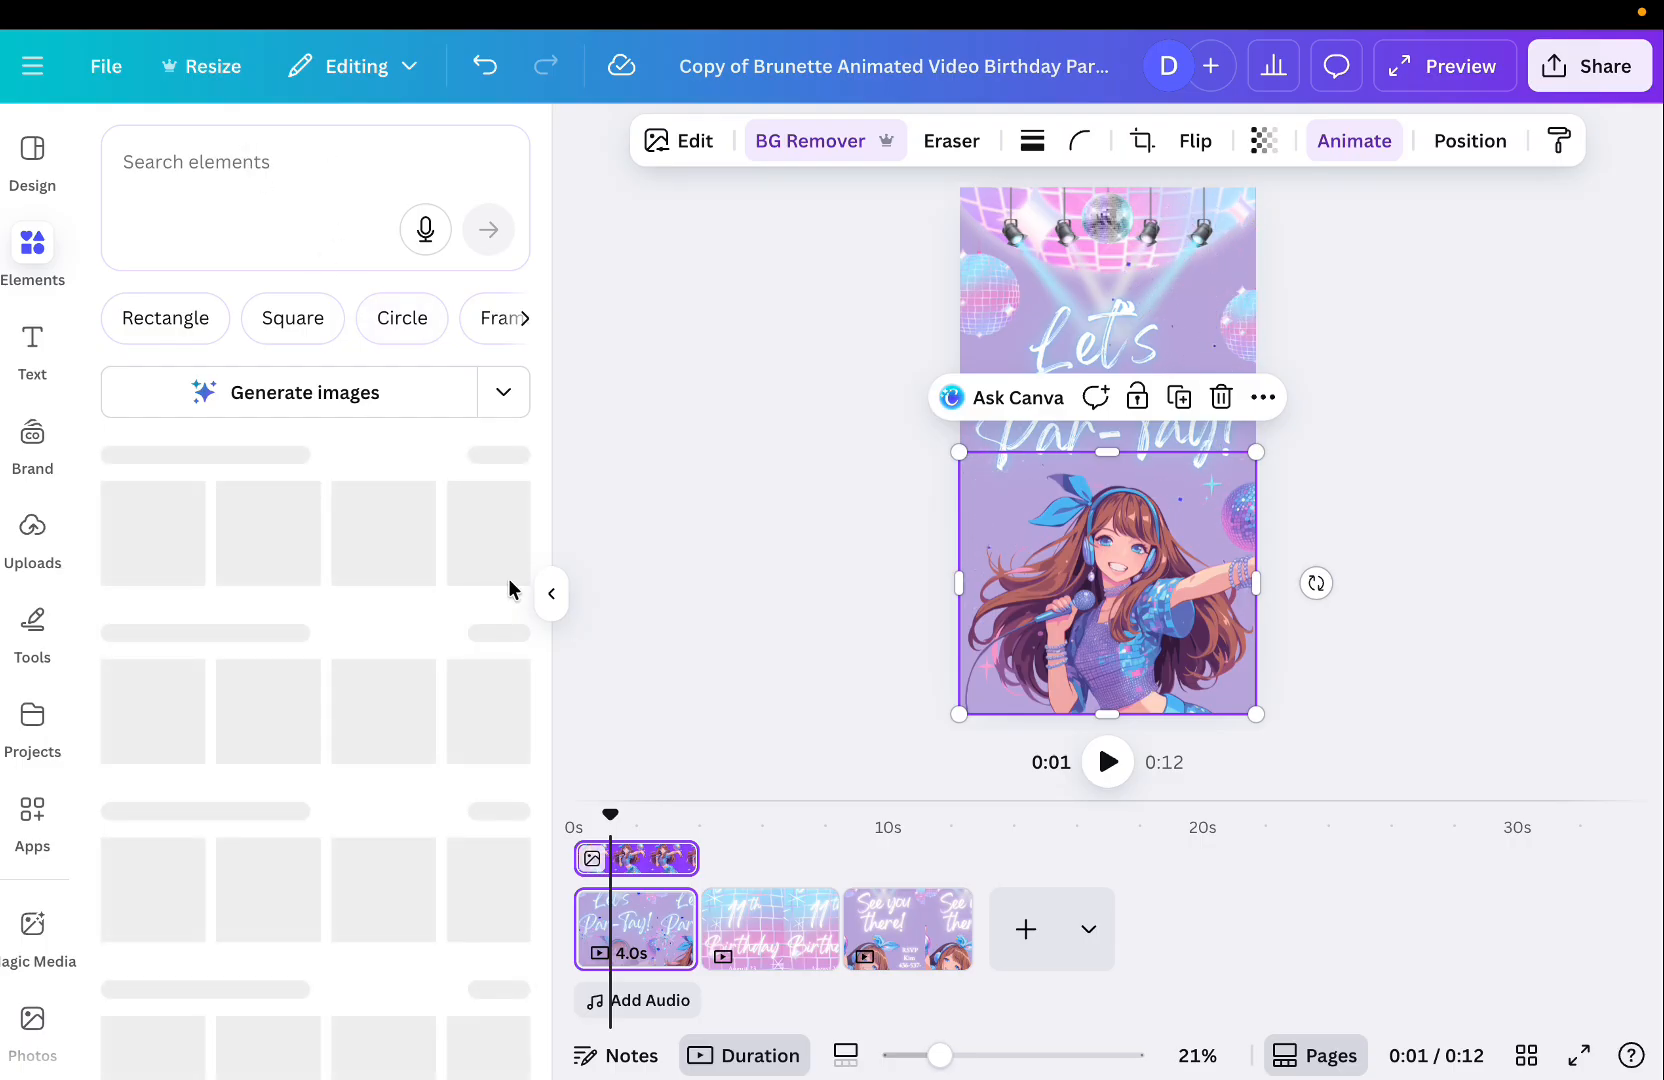
click(553, 596)
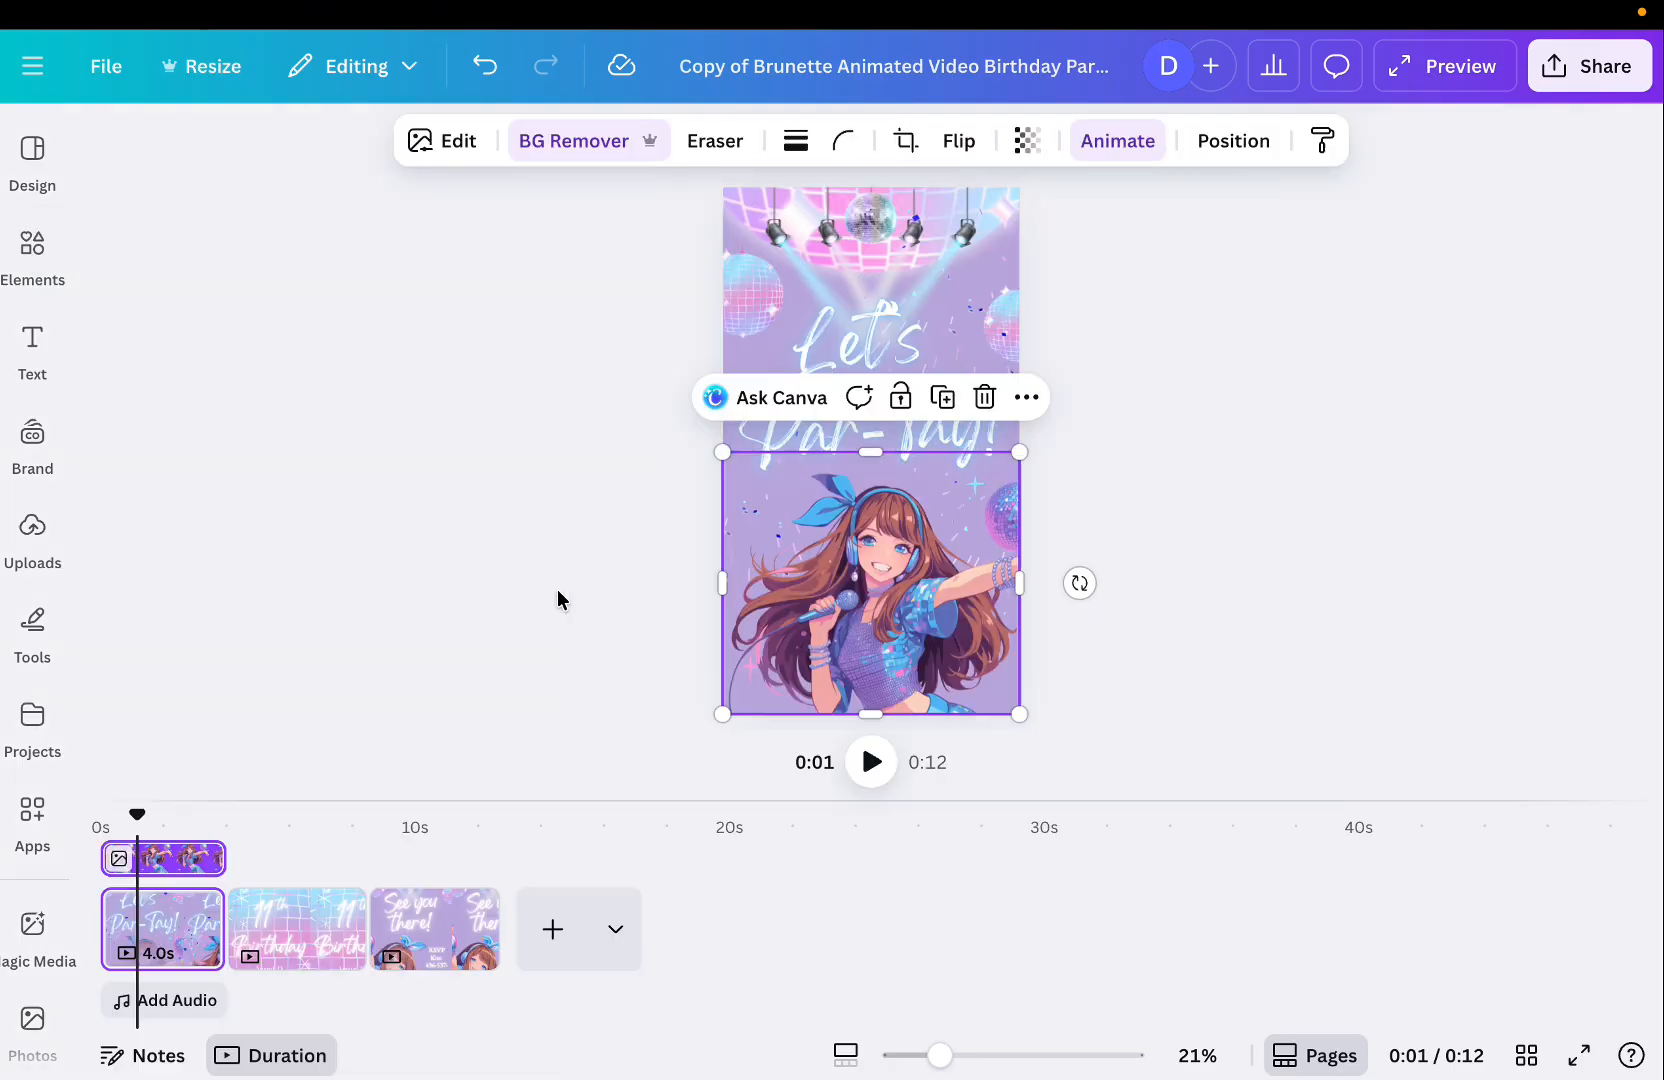
click(1313, 540)
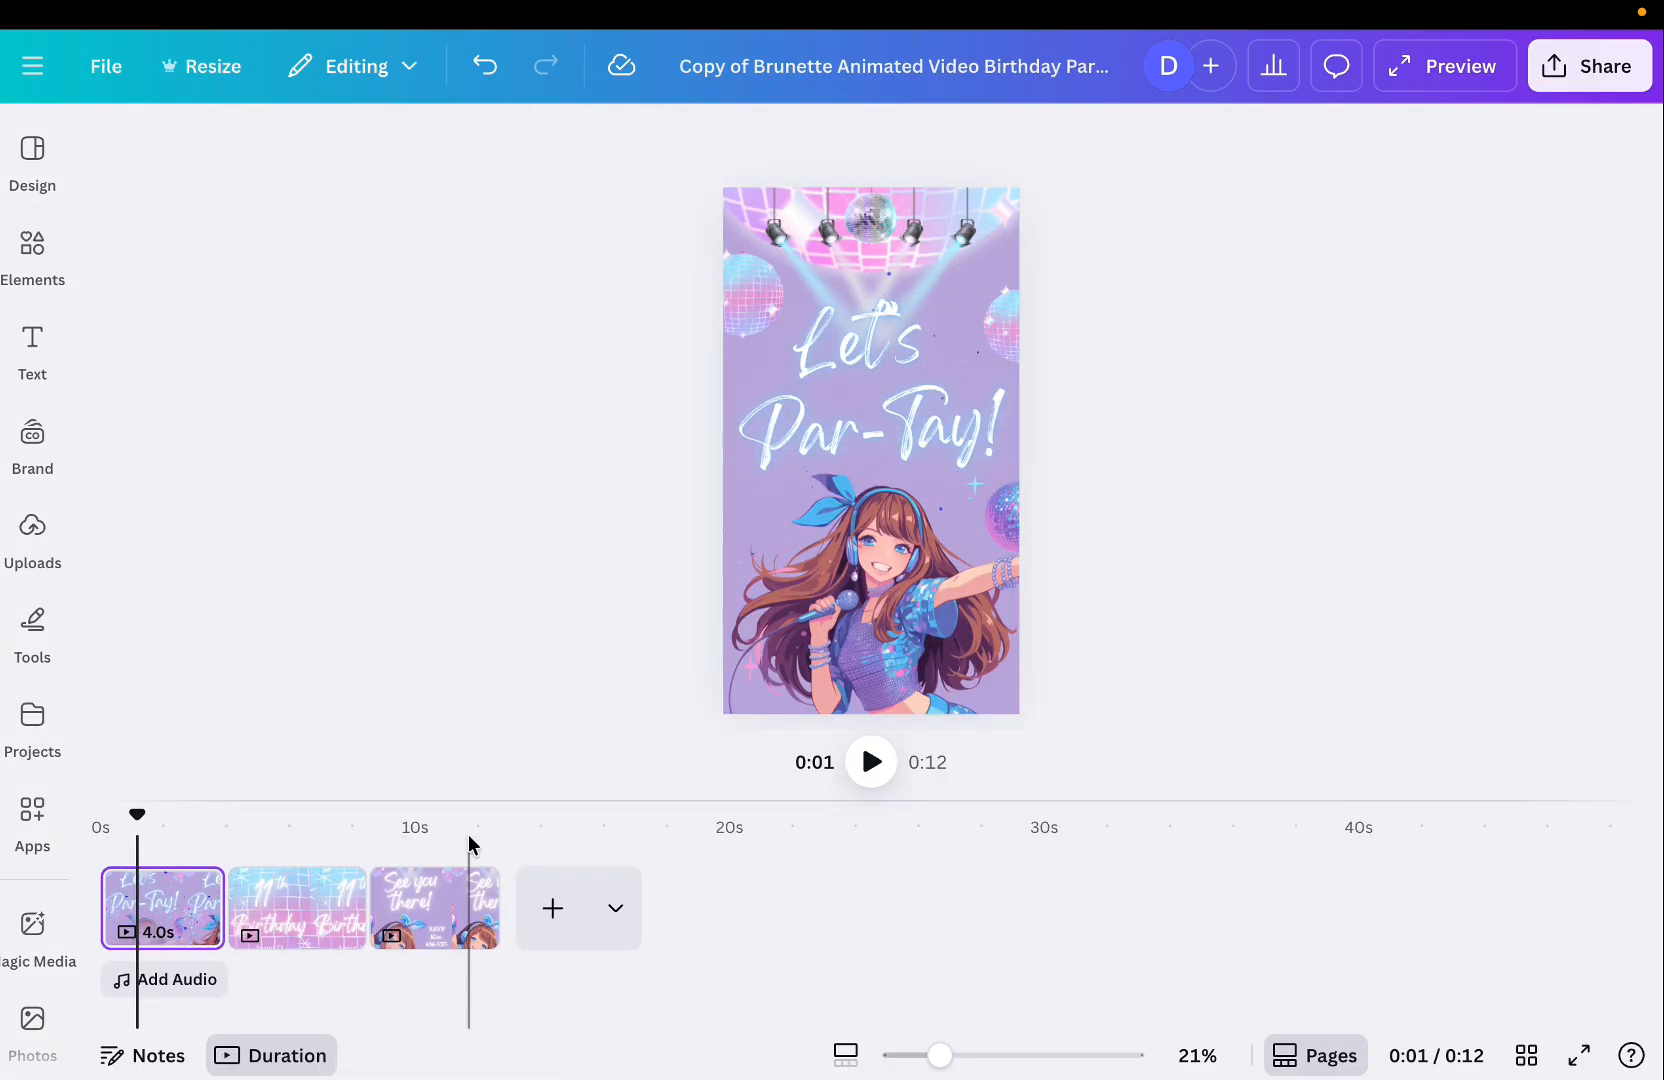
On the second page, replace the name in the birthday title with a new first name.
click(316, 920)
click(893, 290)
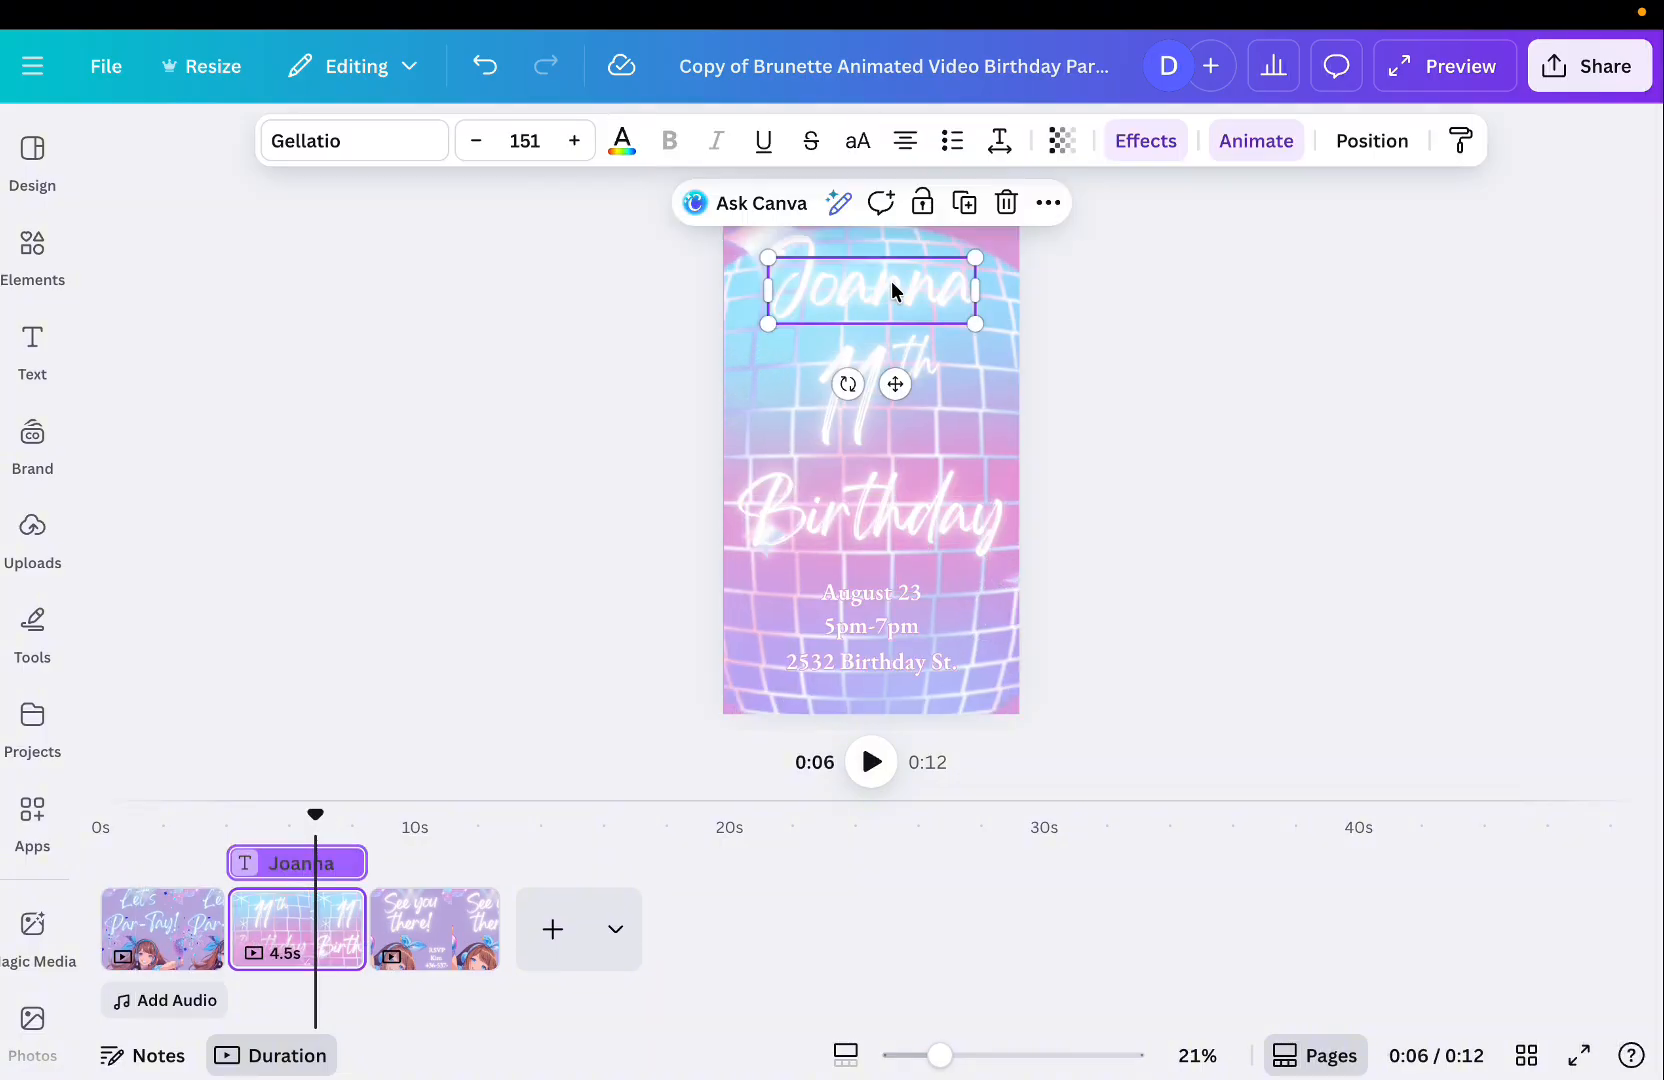
double_click(892, 287)
text(Sandra)
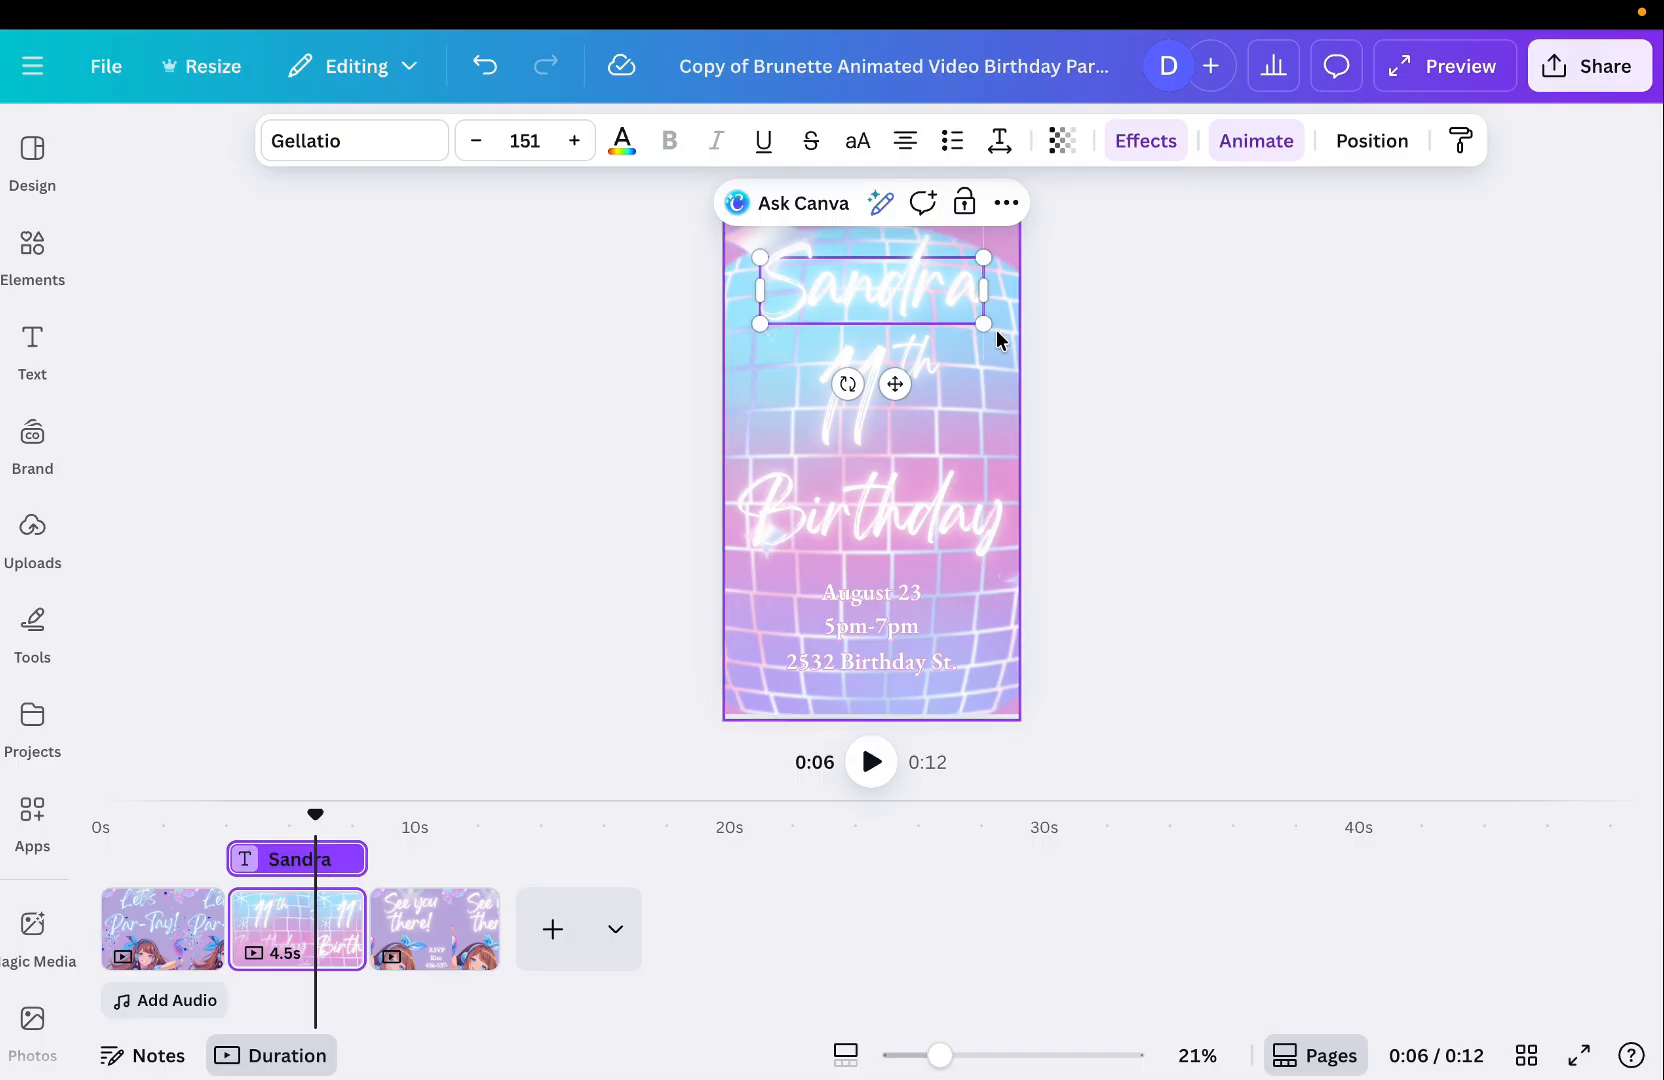
Enlarge the name text slightly to size 155 and nudge it into place.
mouse_move(978, 324)
mouse_down()
mouse_move(962, 312)
mouse_move(999, 331)
mouse_move(985, 327)
mouse_up()
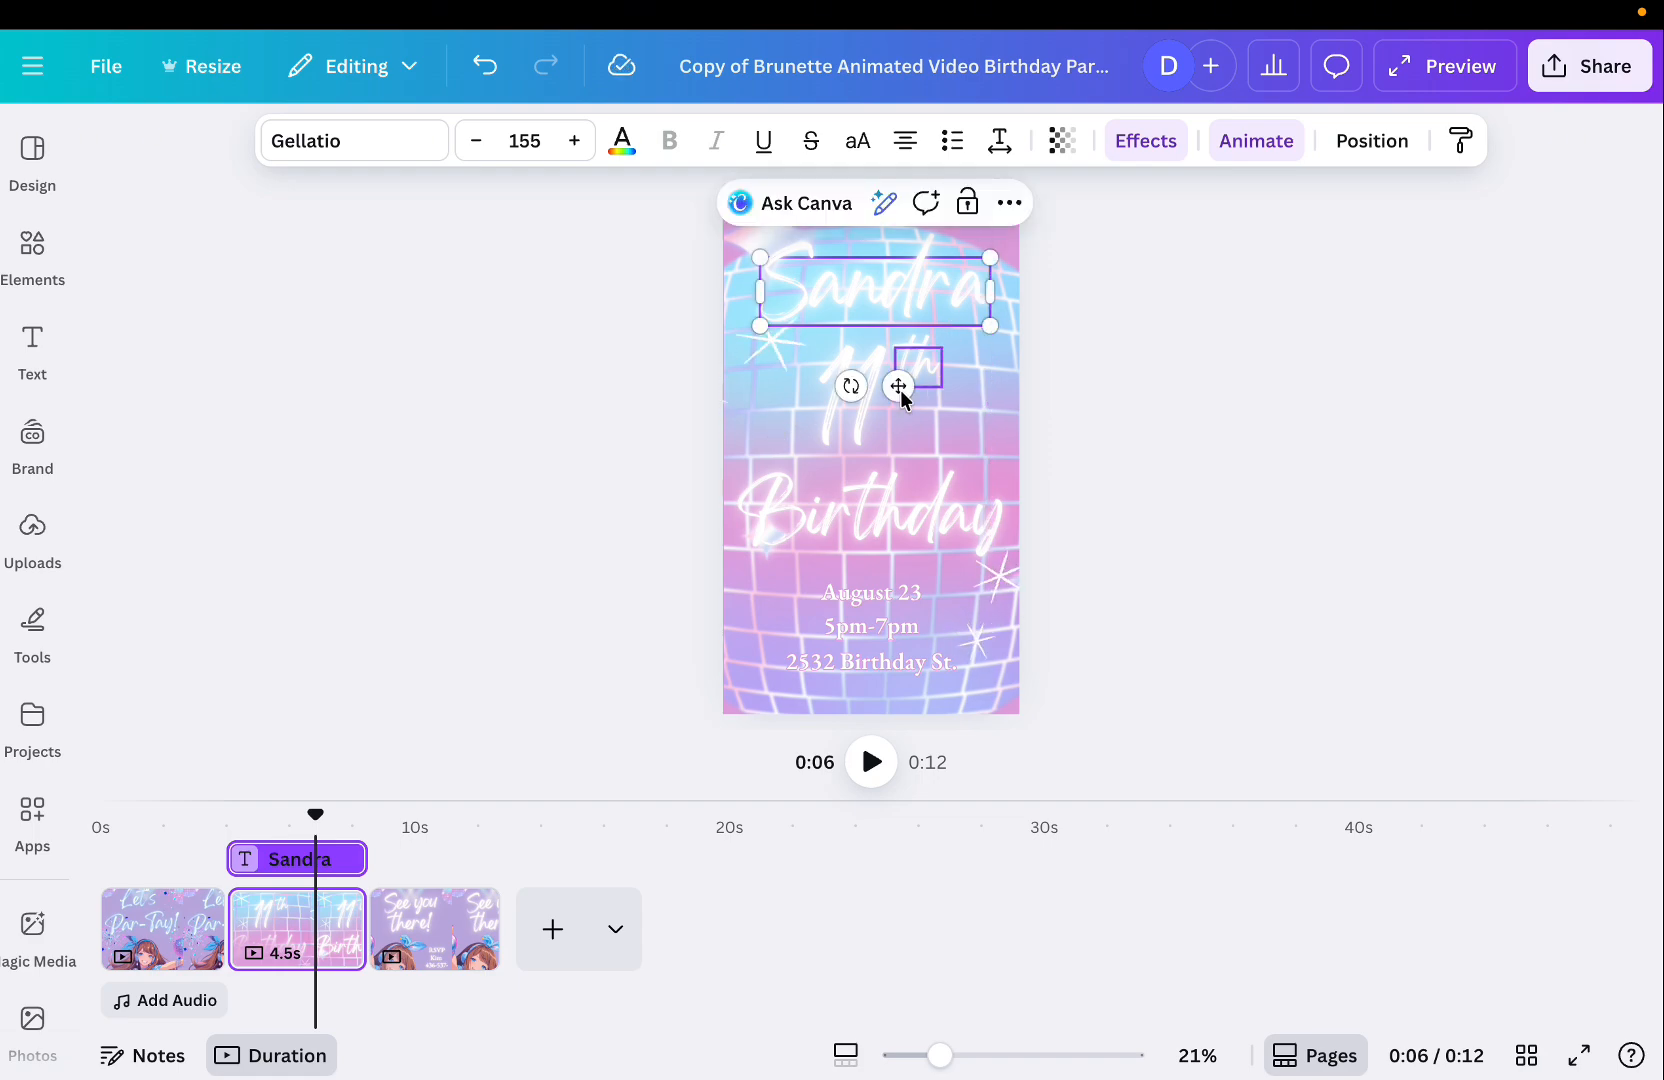
mouse_move(899, 386)
mouse_down()
mouse_move(899, 367)
mouse_move(900, 389)
mouse_up()
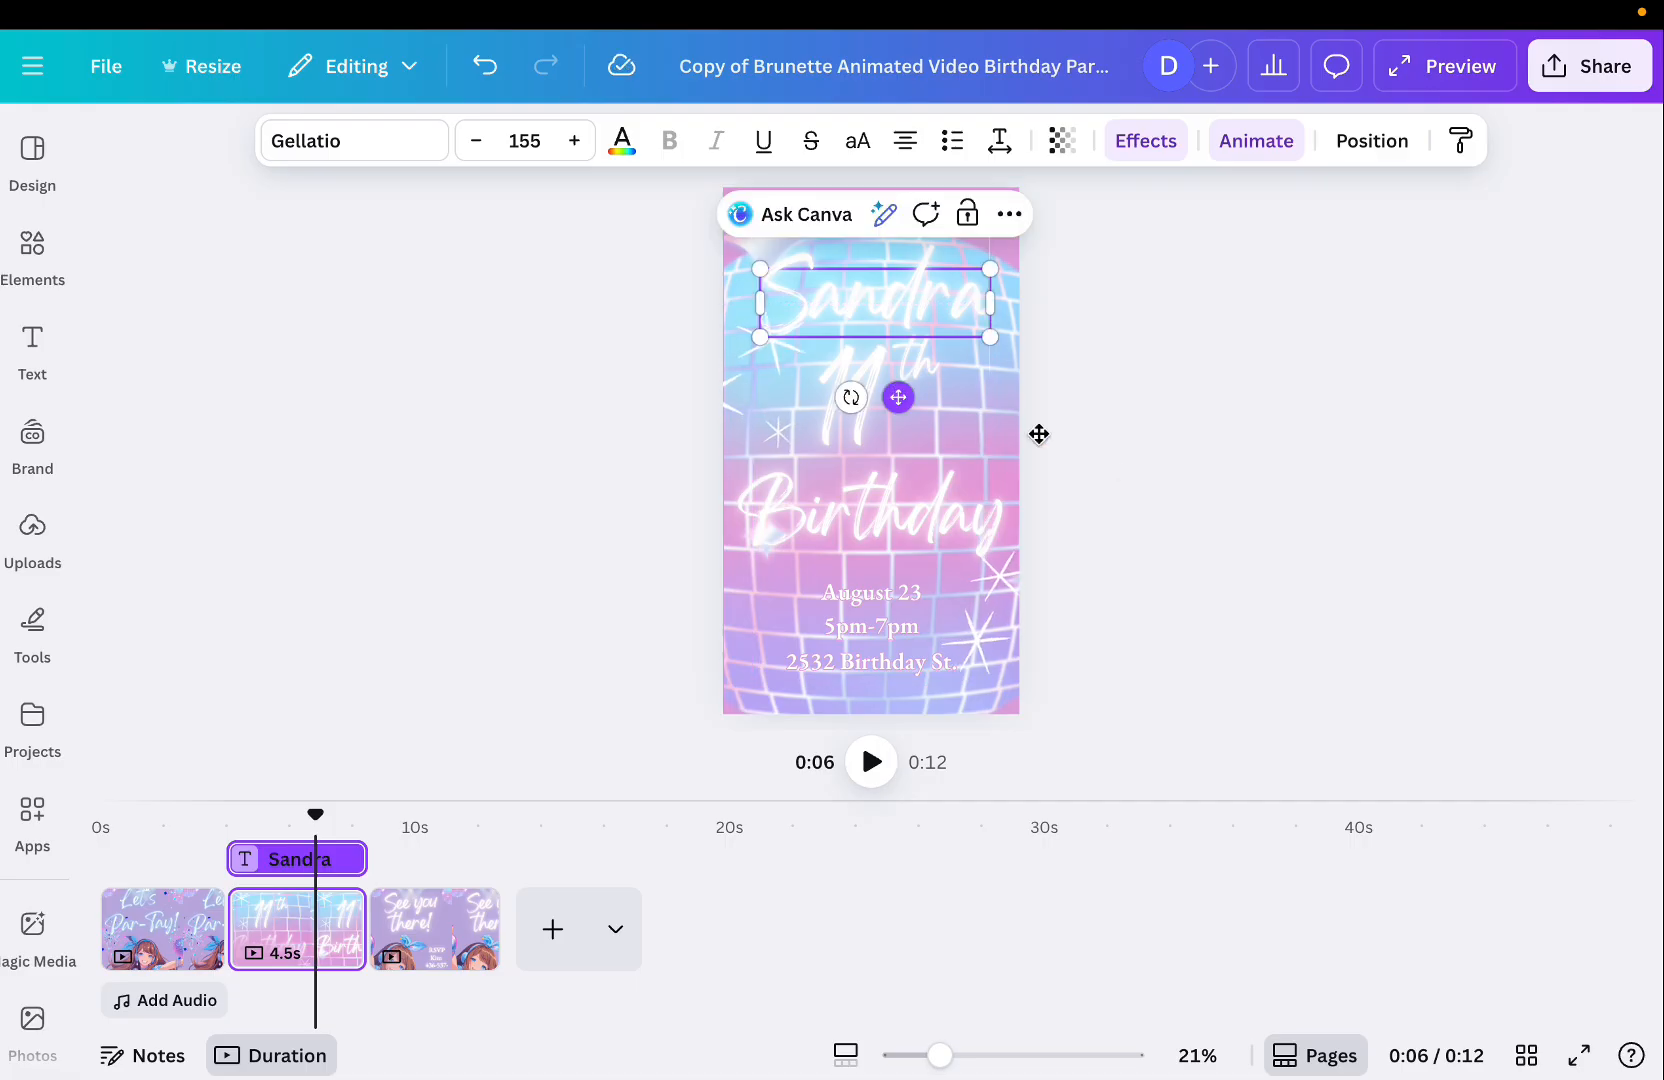
click(1117, 466)
click(890, 650)
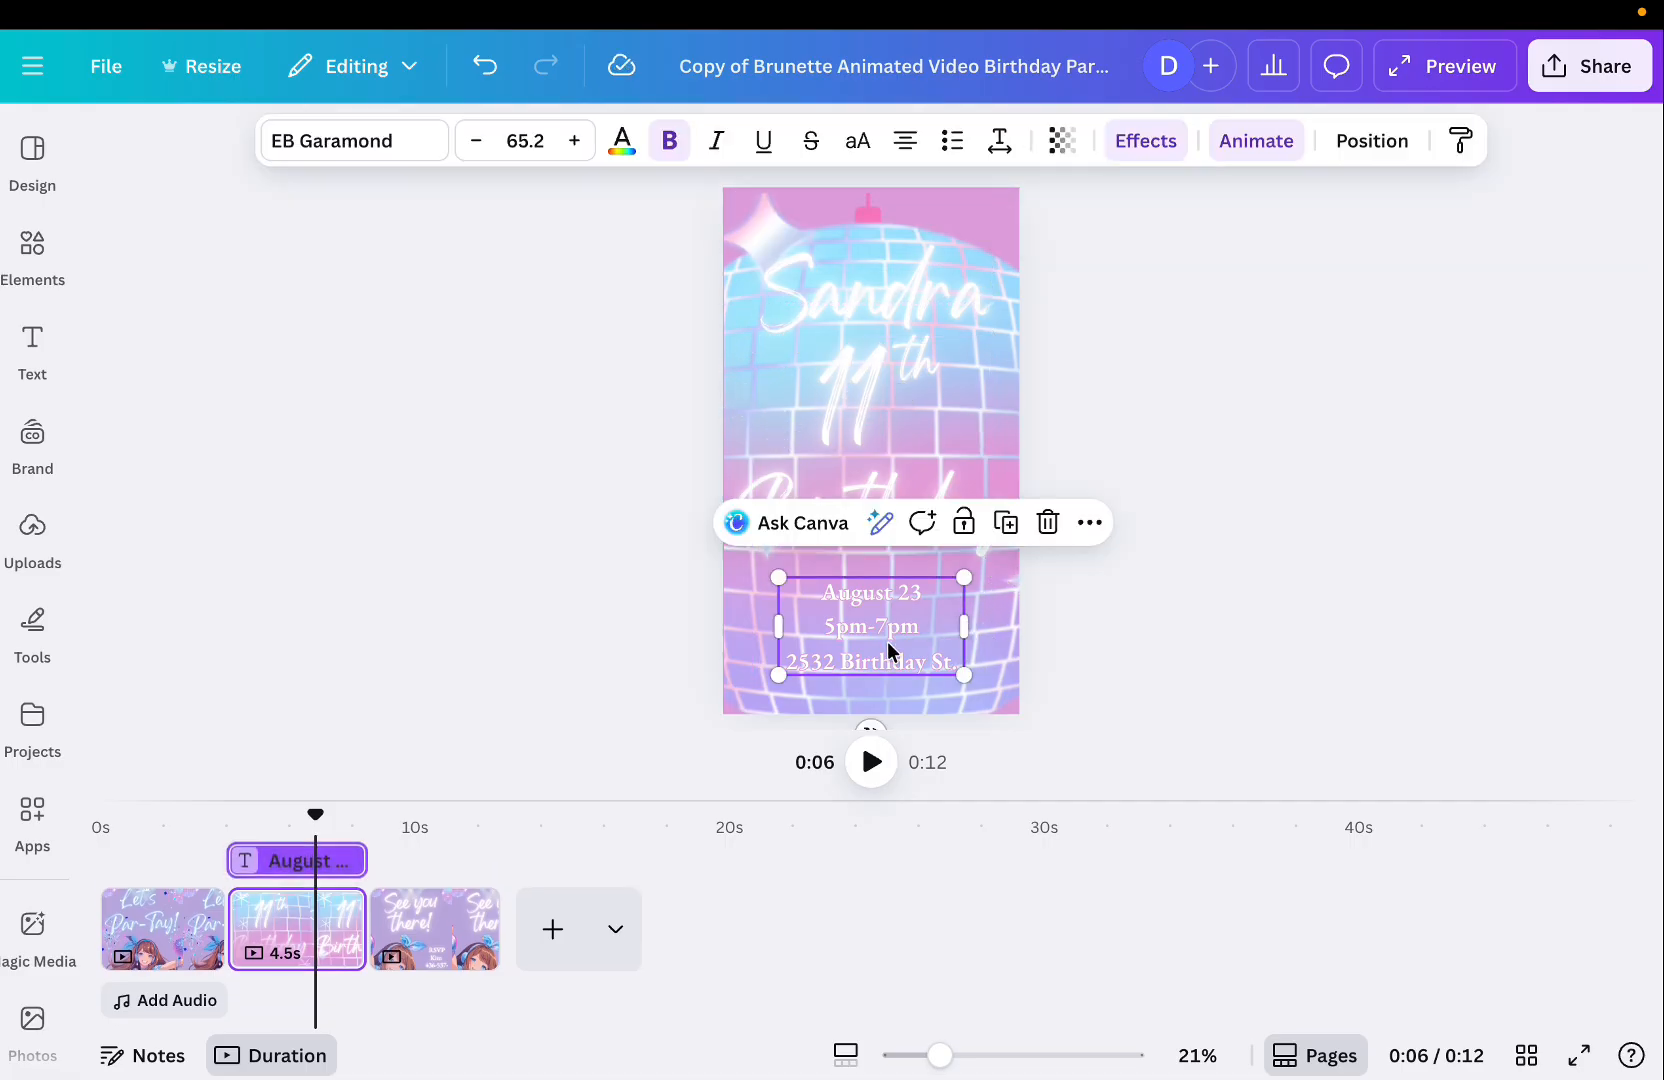
drag(1113, 457, 1118, 400)
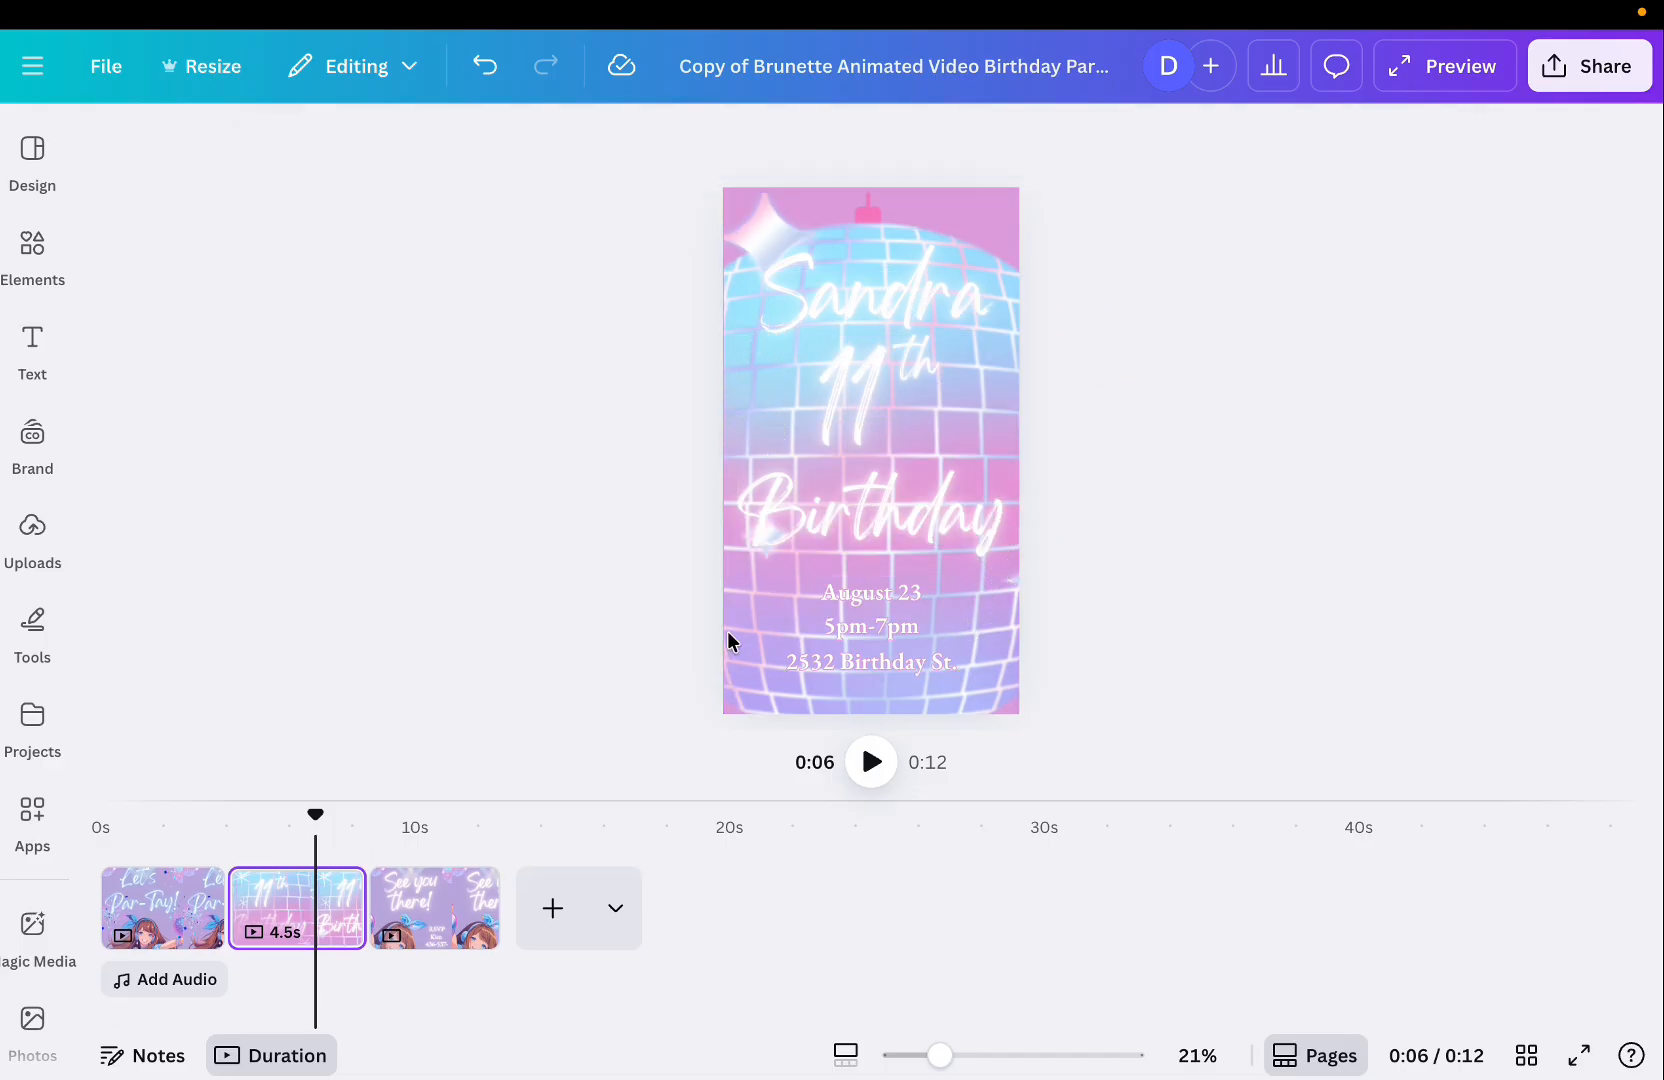
Set the final "See you there!" page's duration to 5.5 seconds.
click(436, 893)
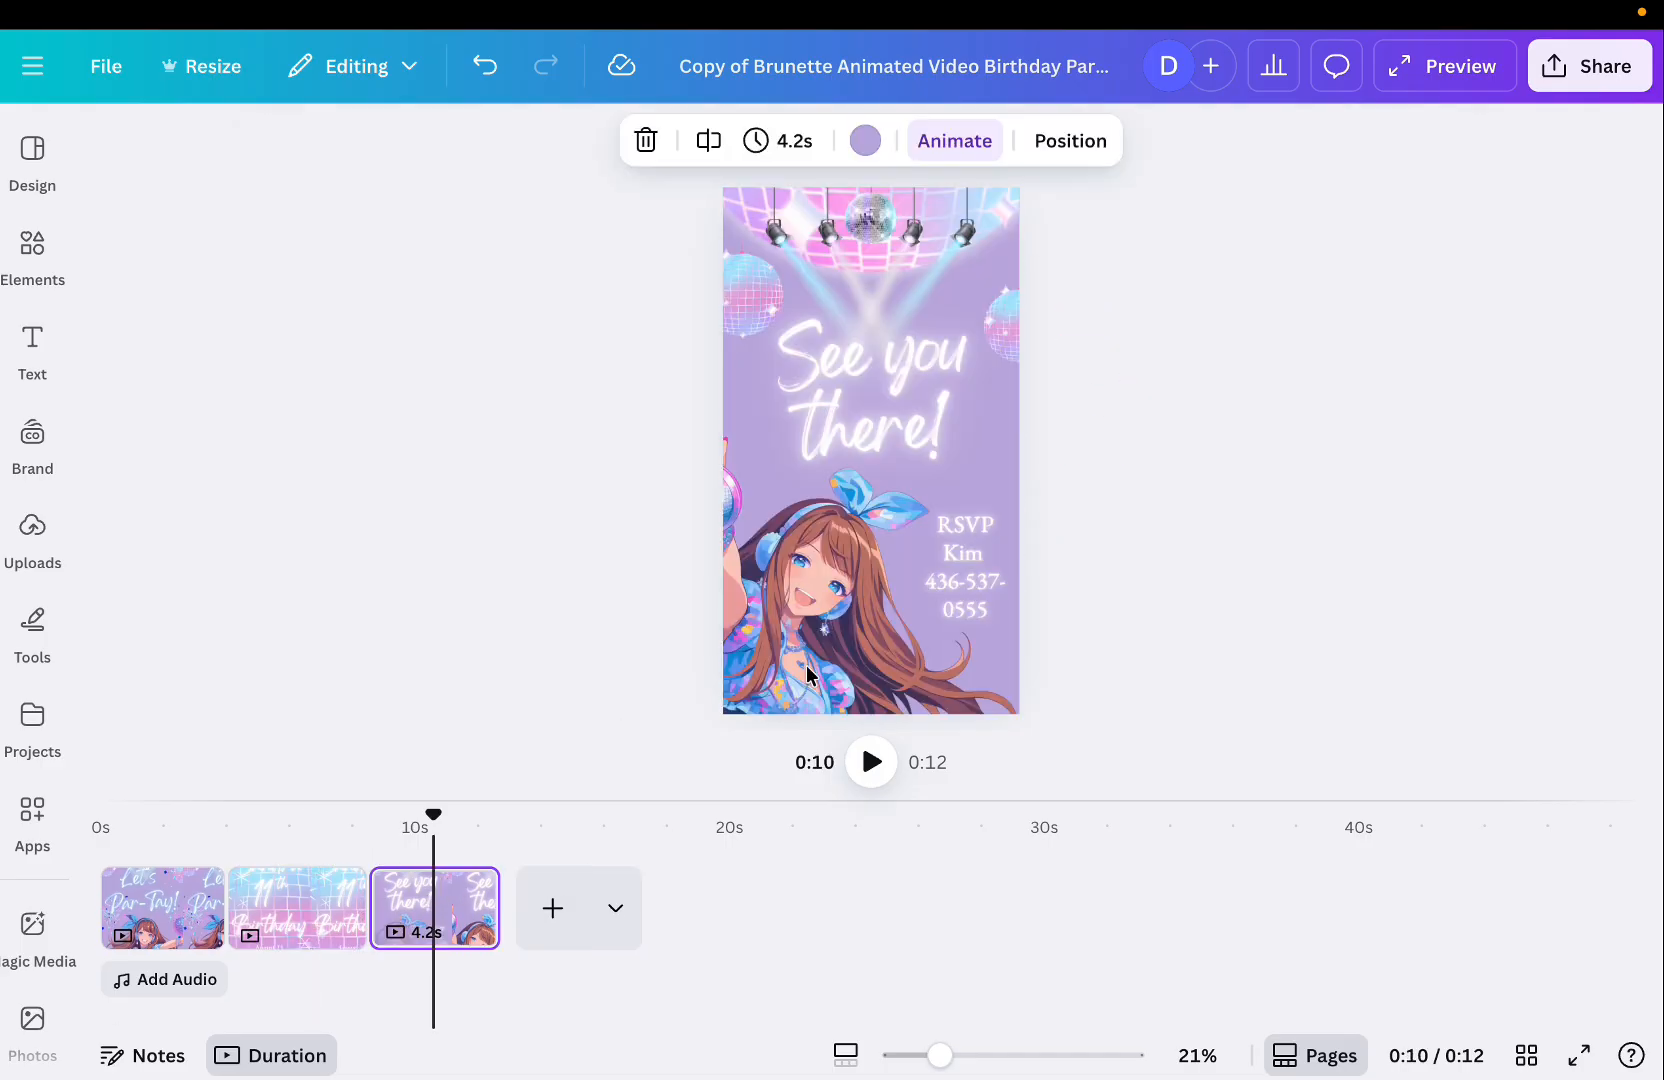
click(967, 553)
click(986, 592)
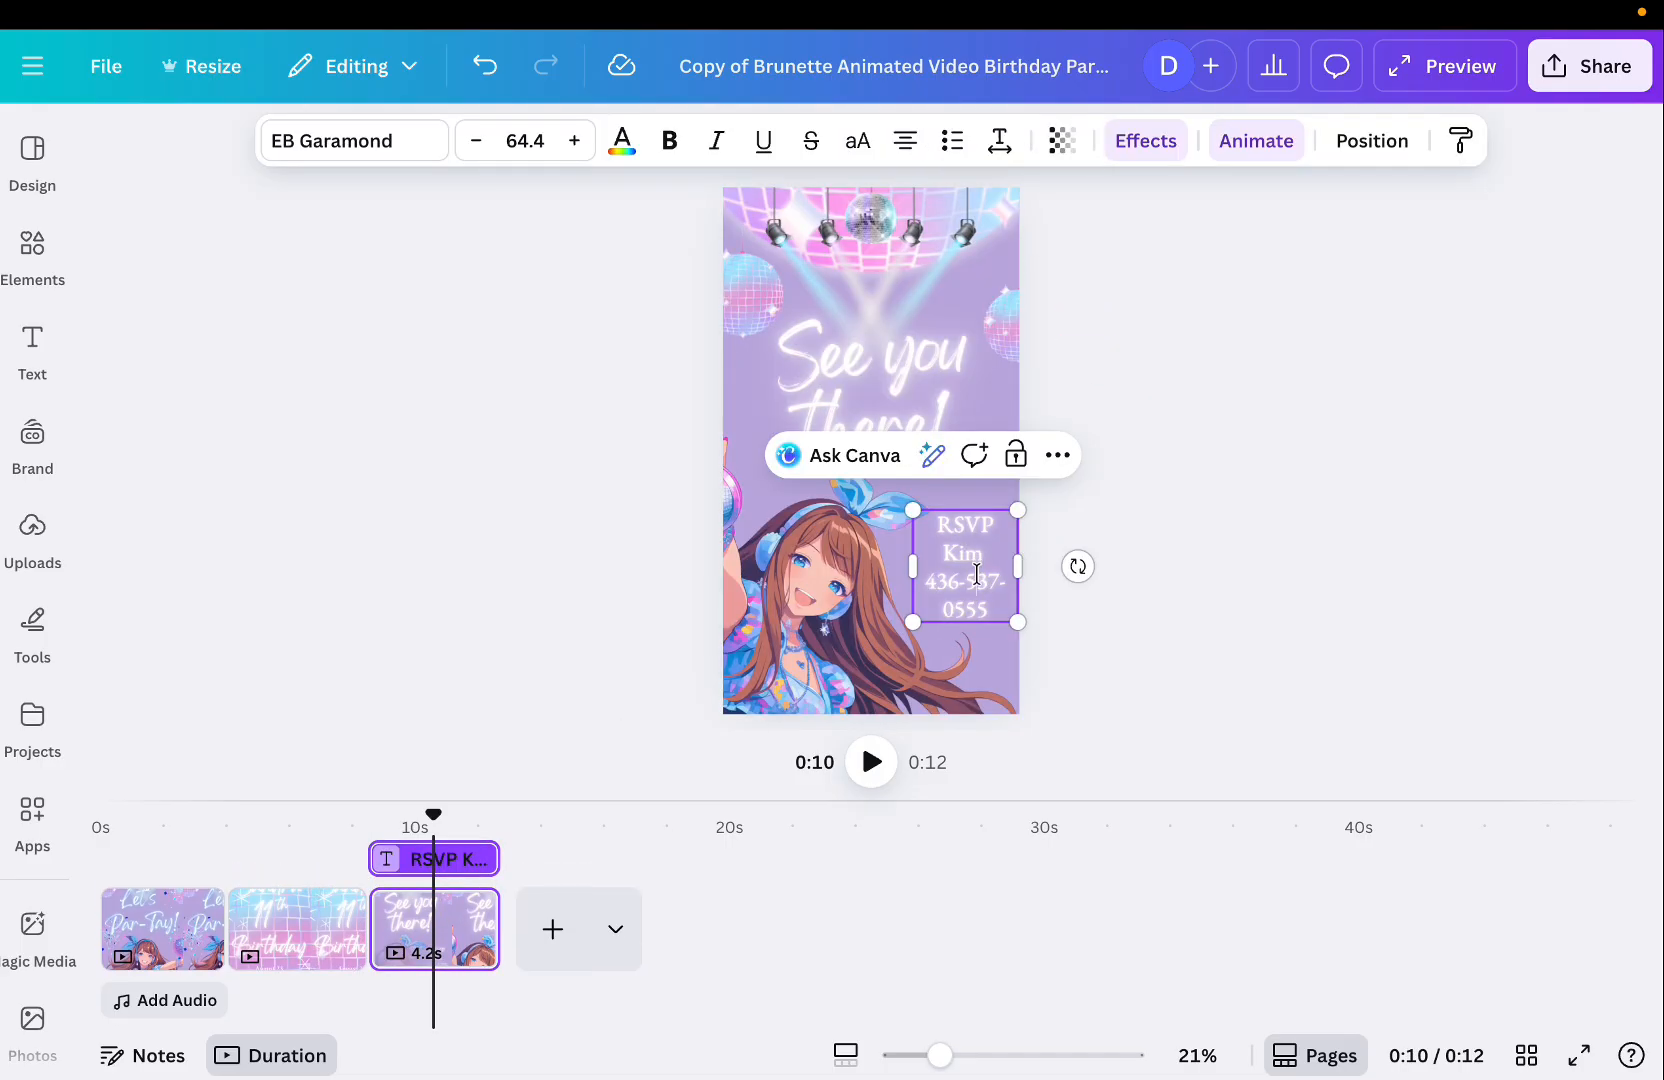
click(1118, 561)
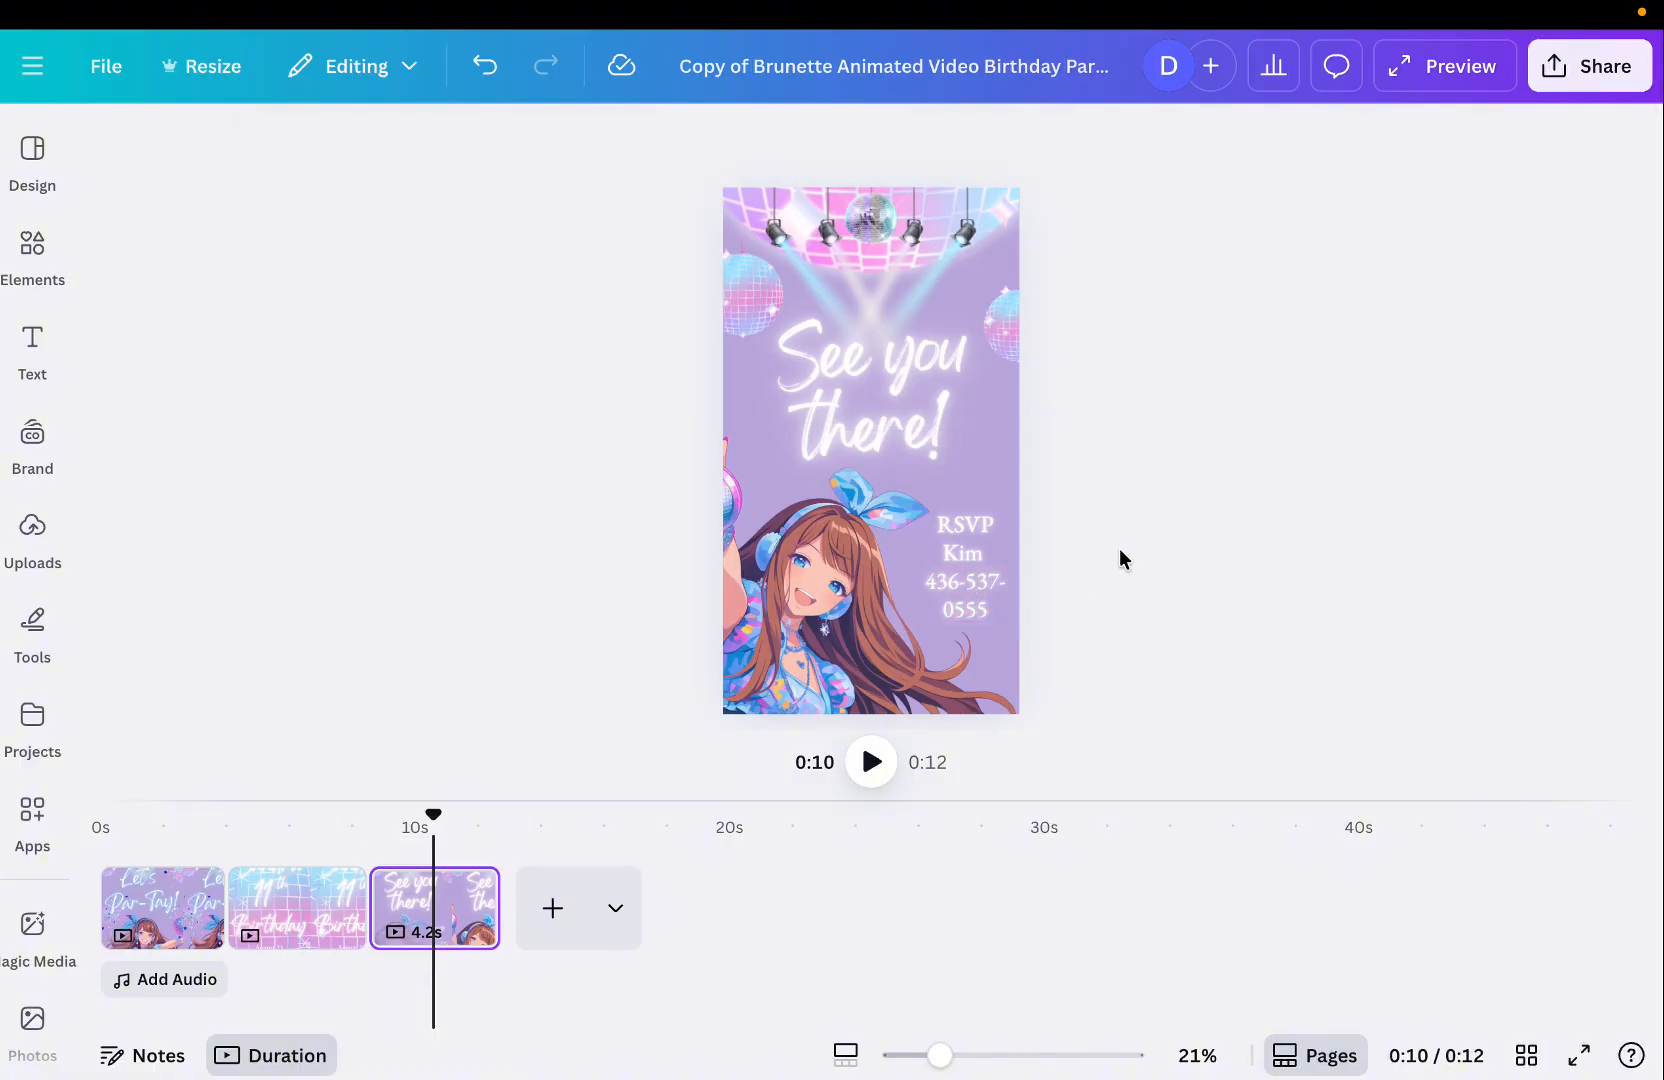
click(951, 583)
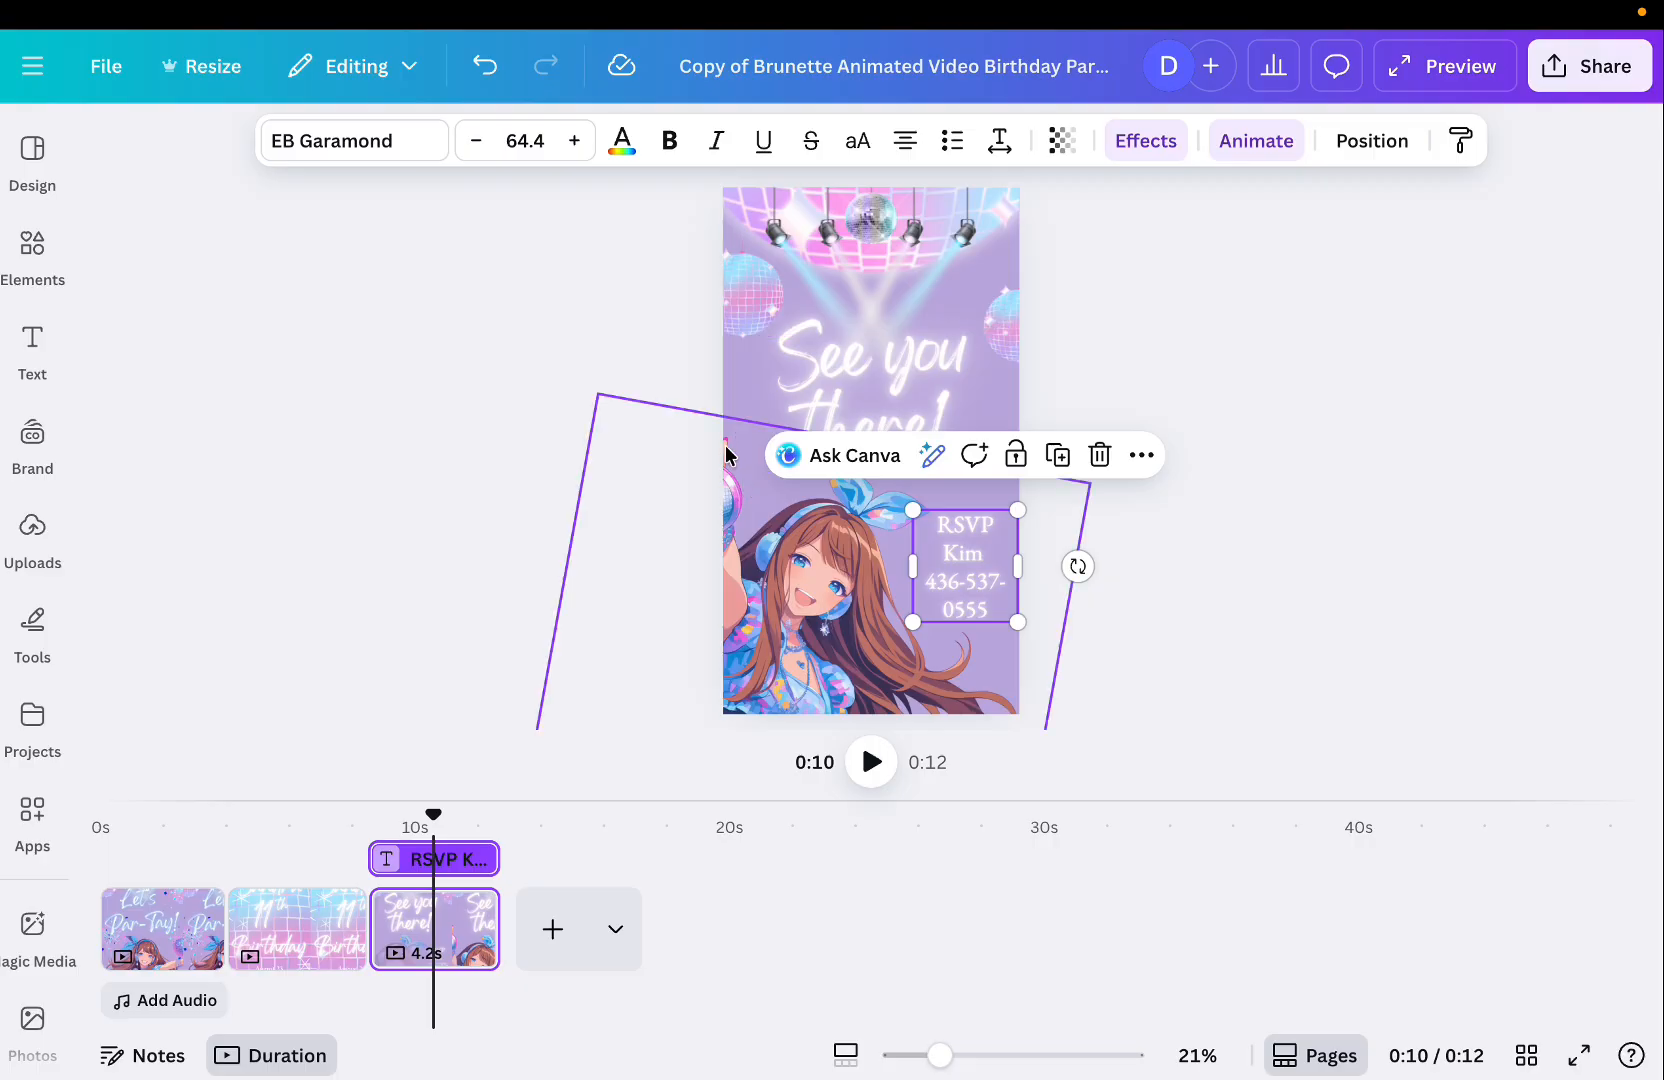
click(727, 393)
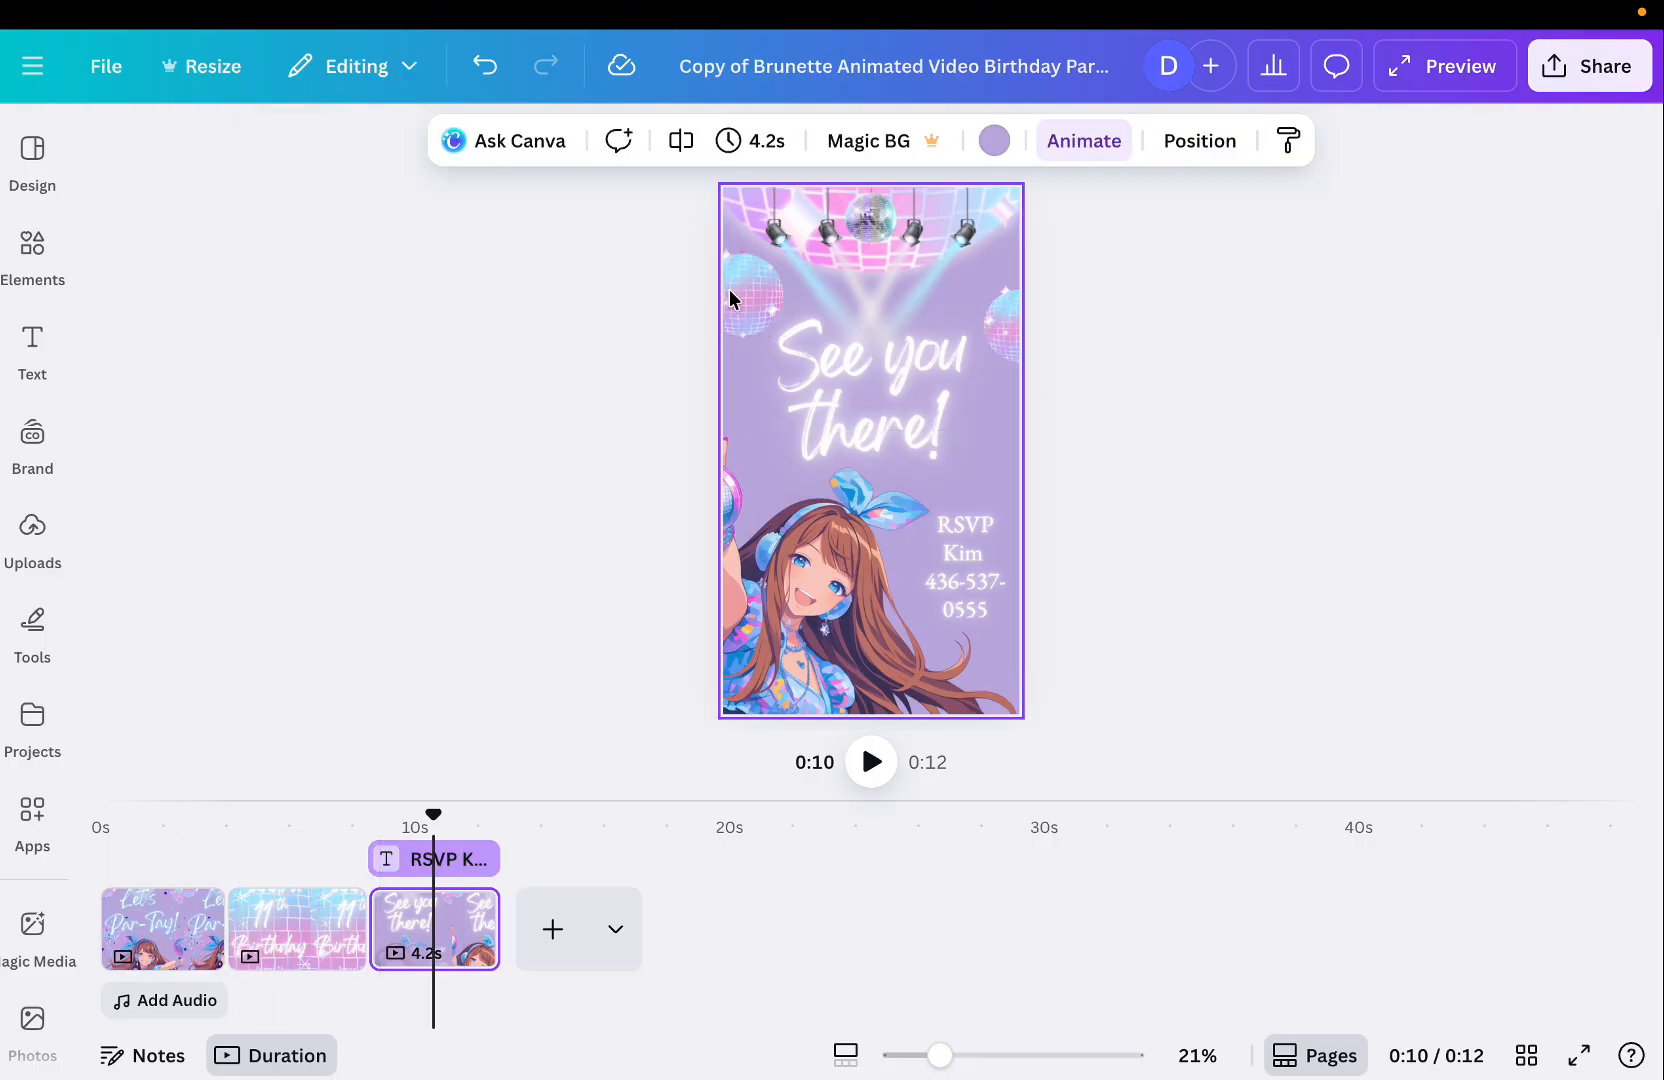
click(758, 158)
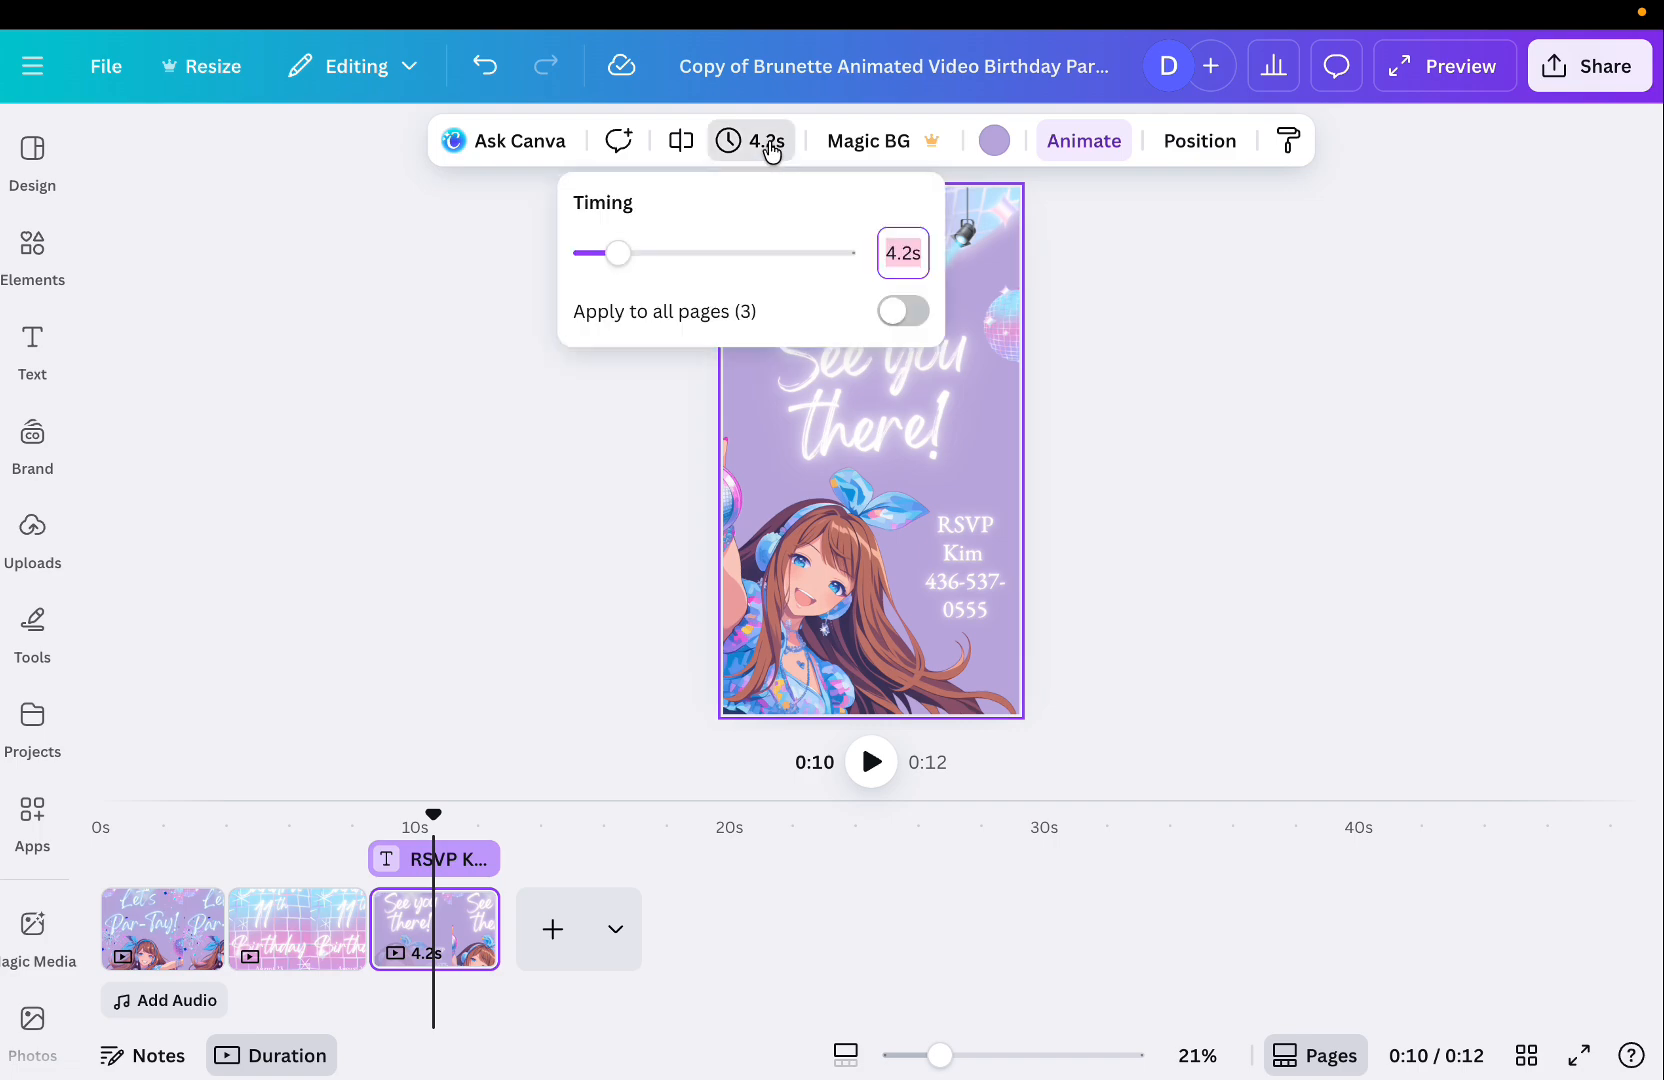
click(759, 154)
click(758, 154)
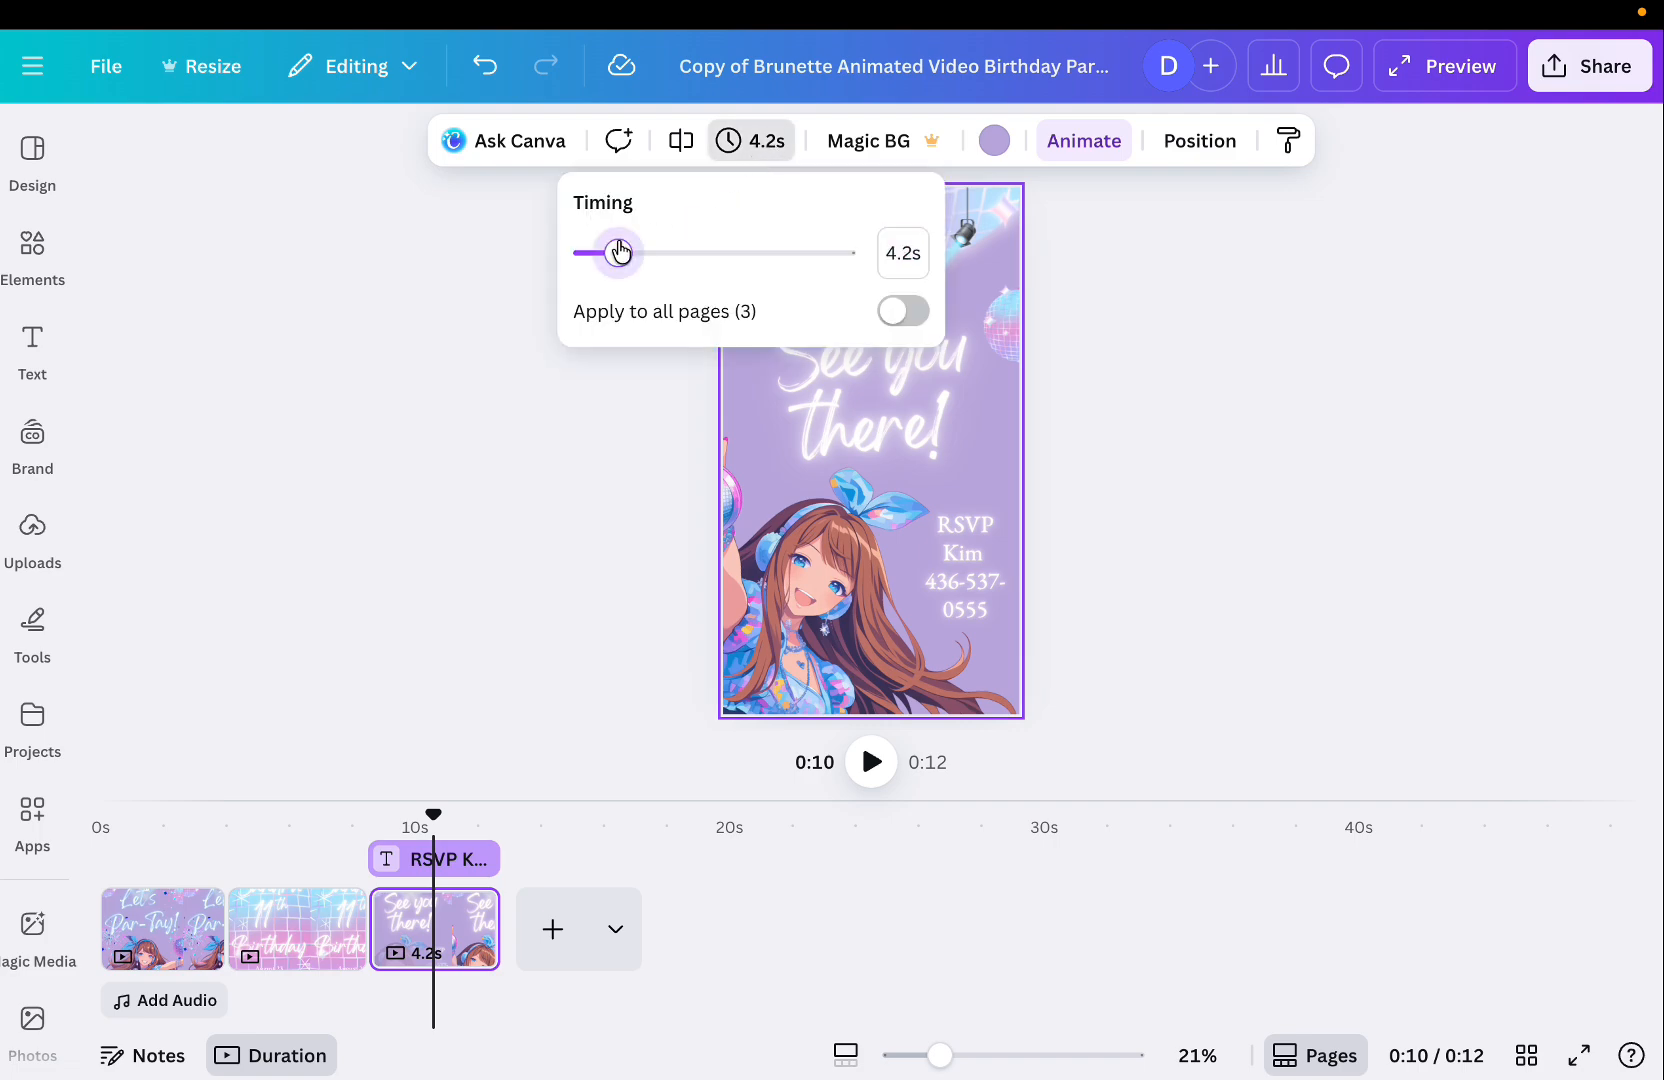
click(564, 386)
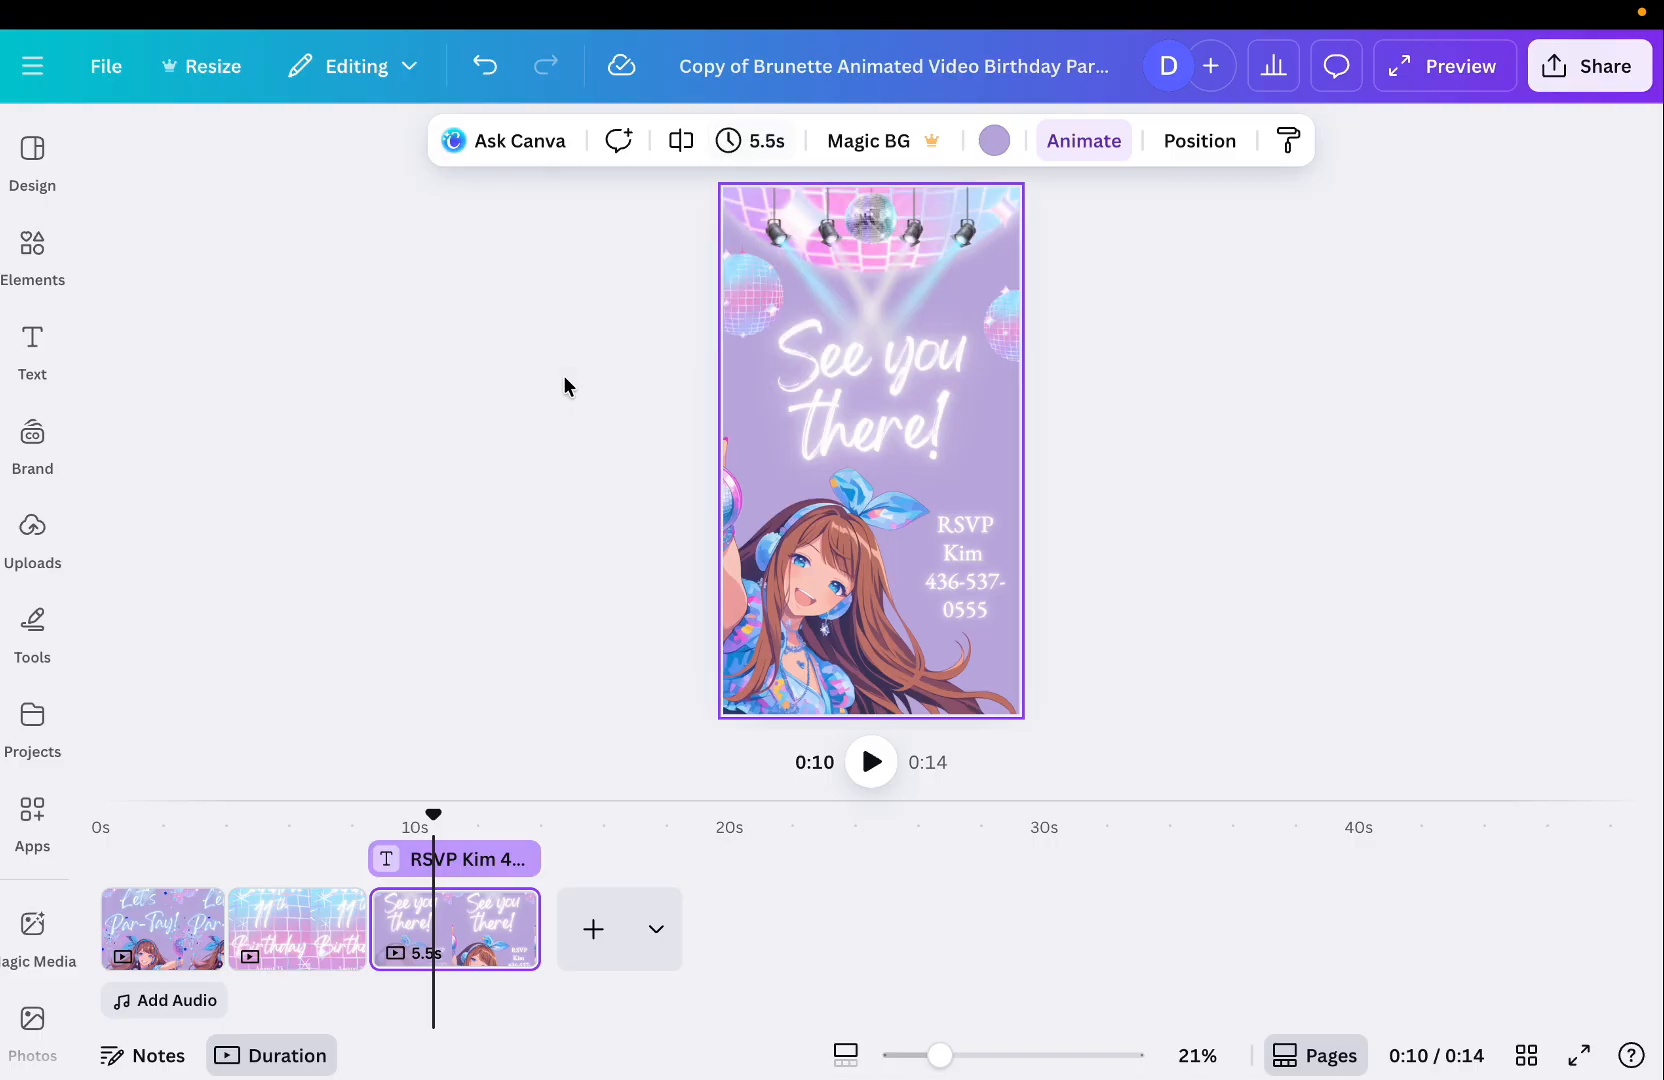
click(252, 912)
click(178, 936)
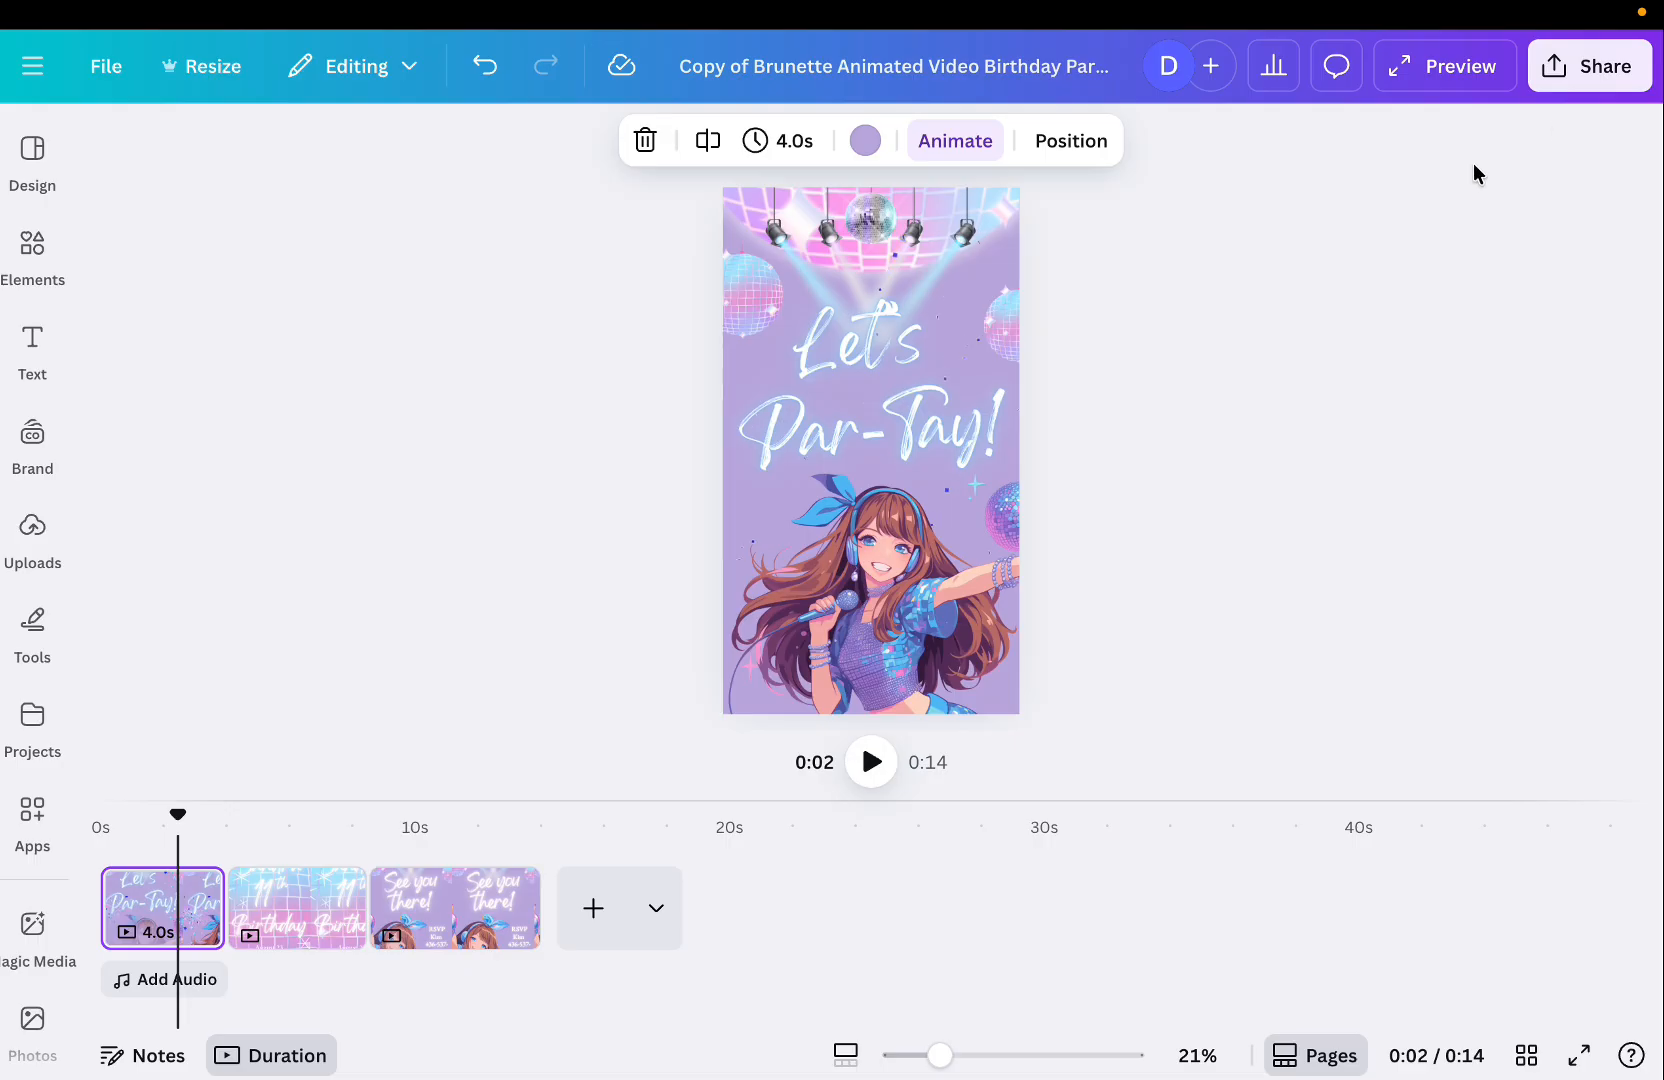
click(151, 982)
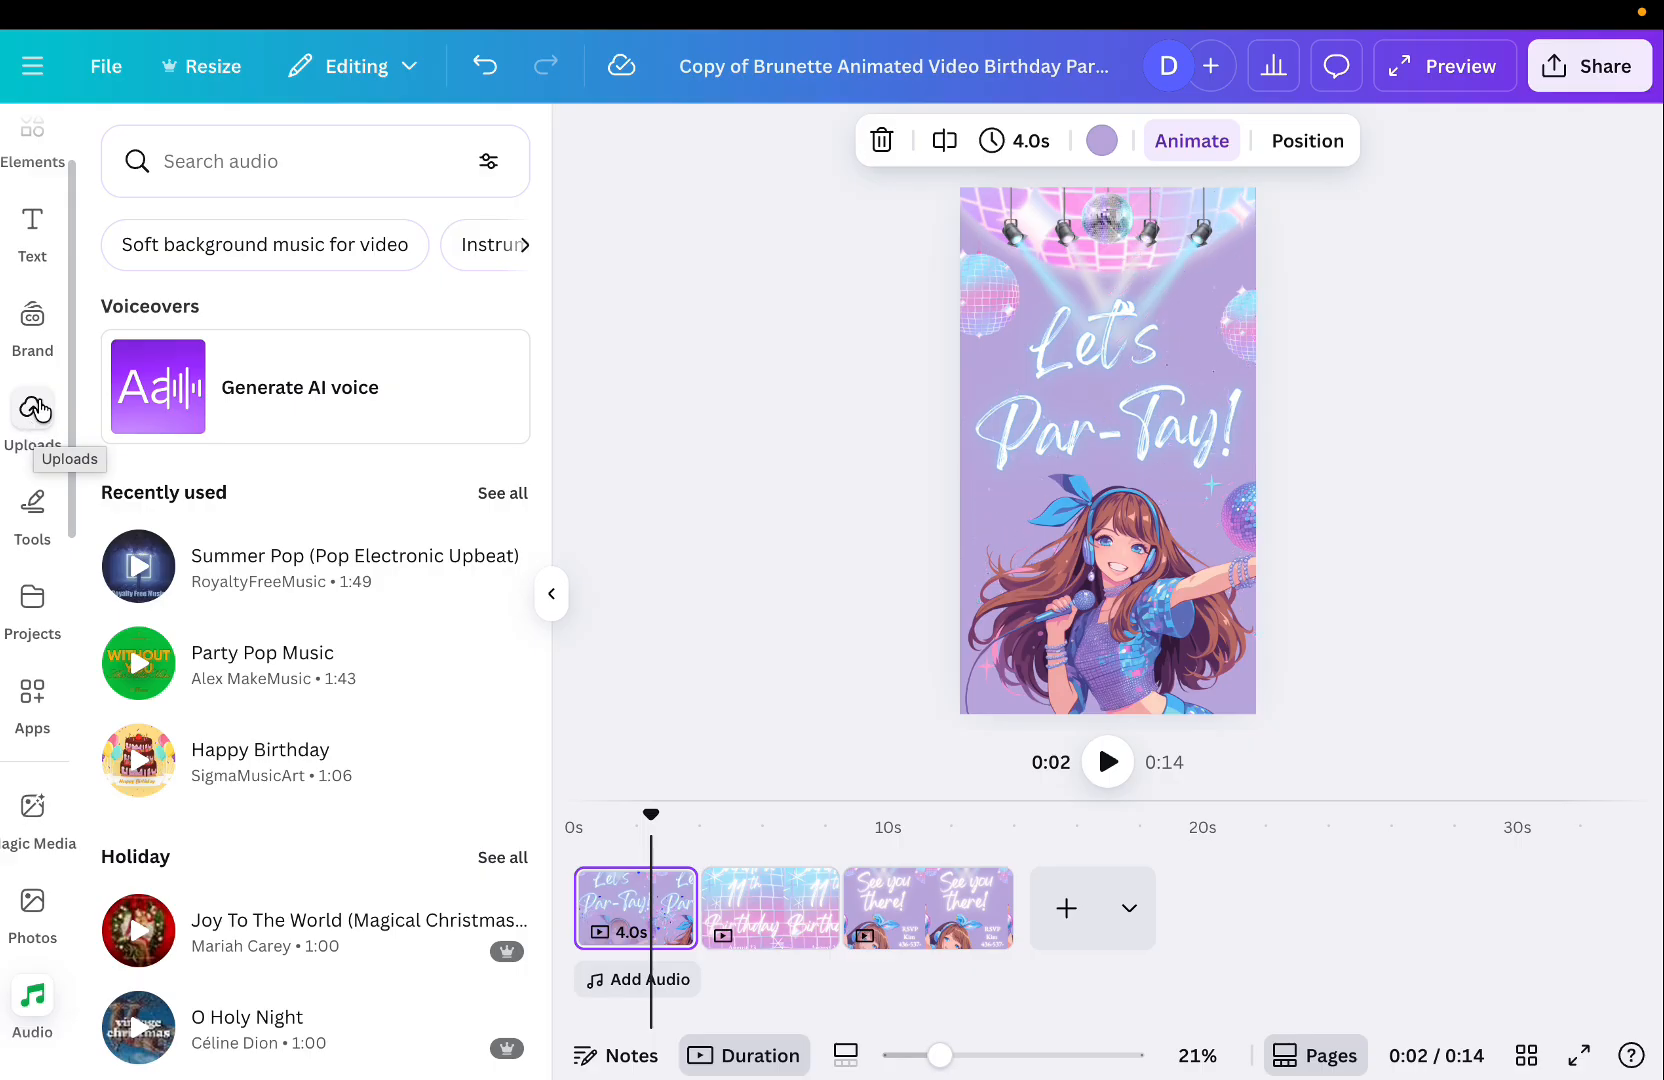
click(551, 594)
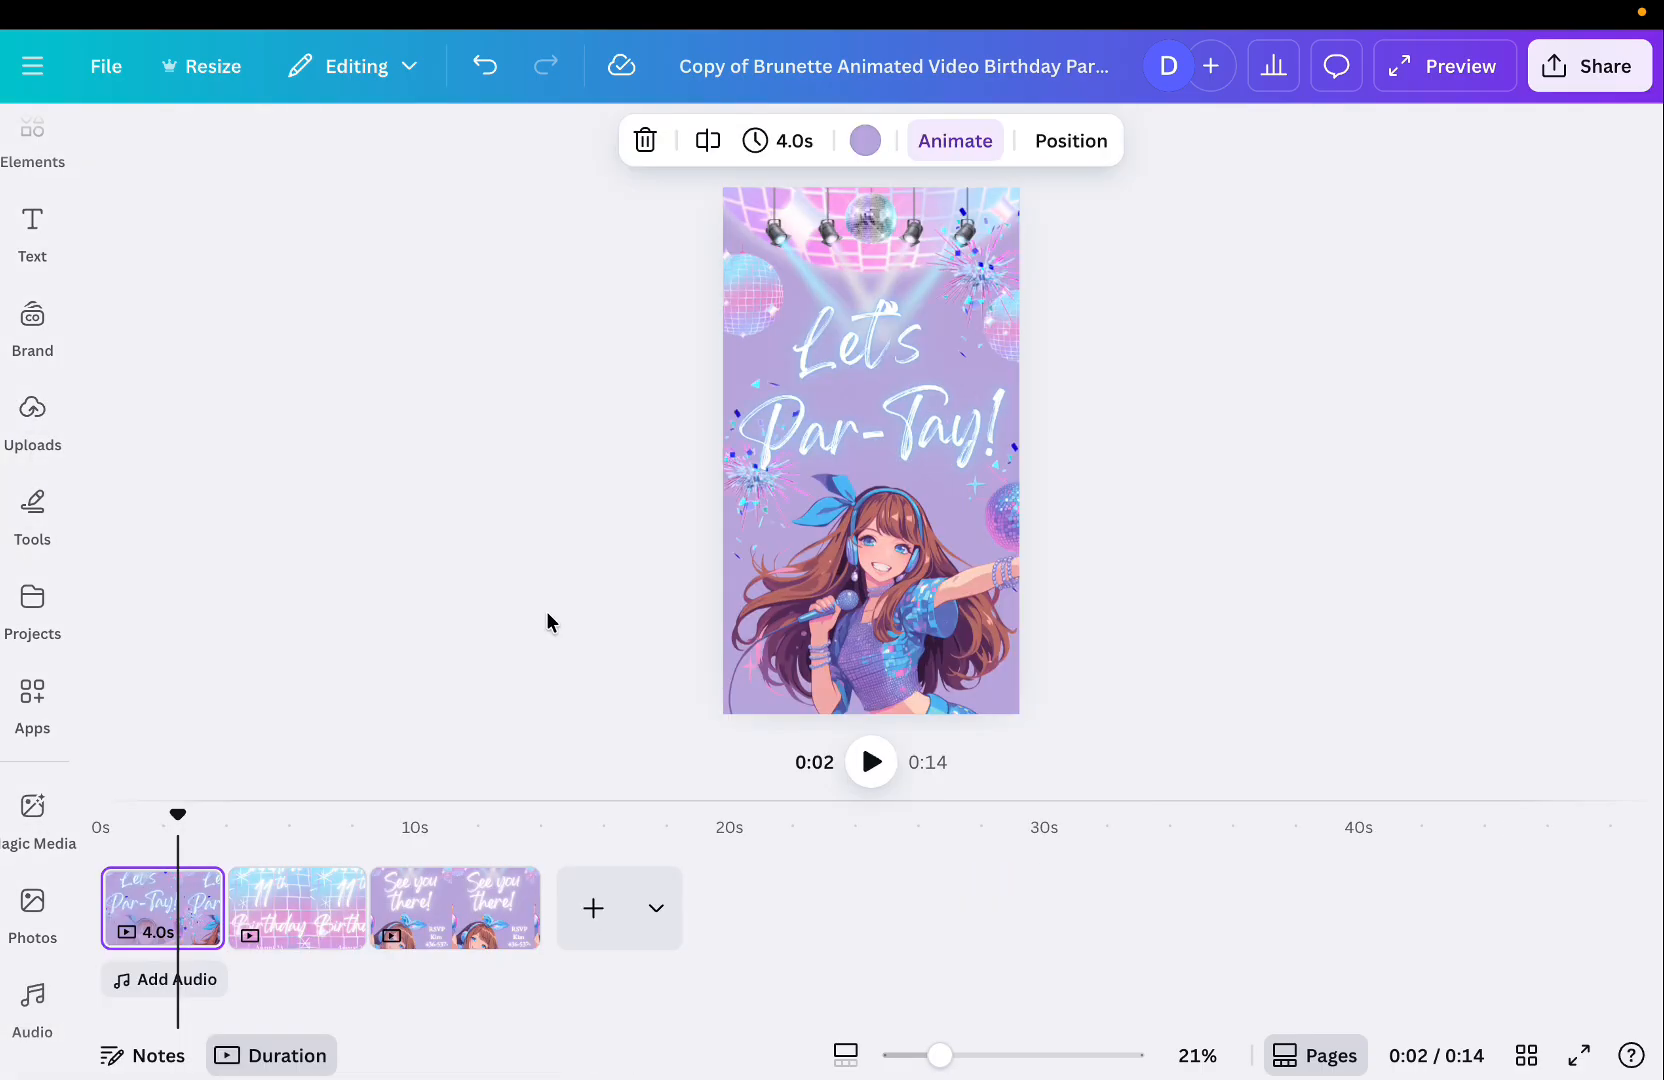
click(190, 921)
click(164, 921)
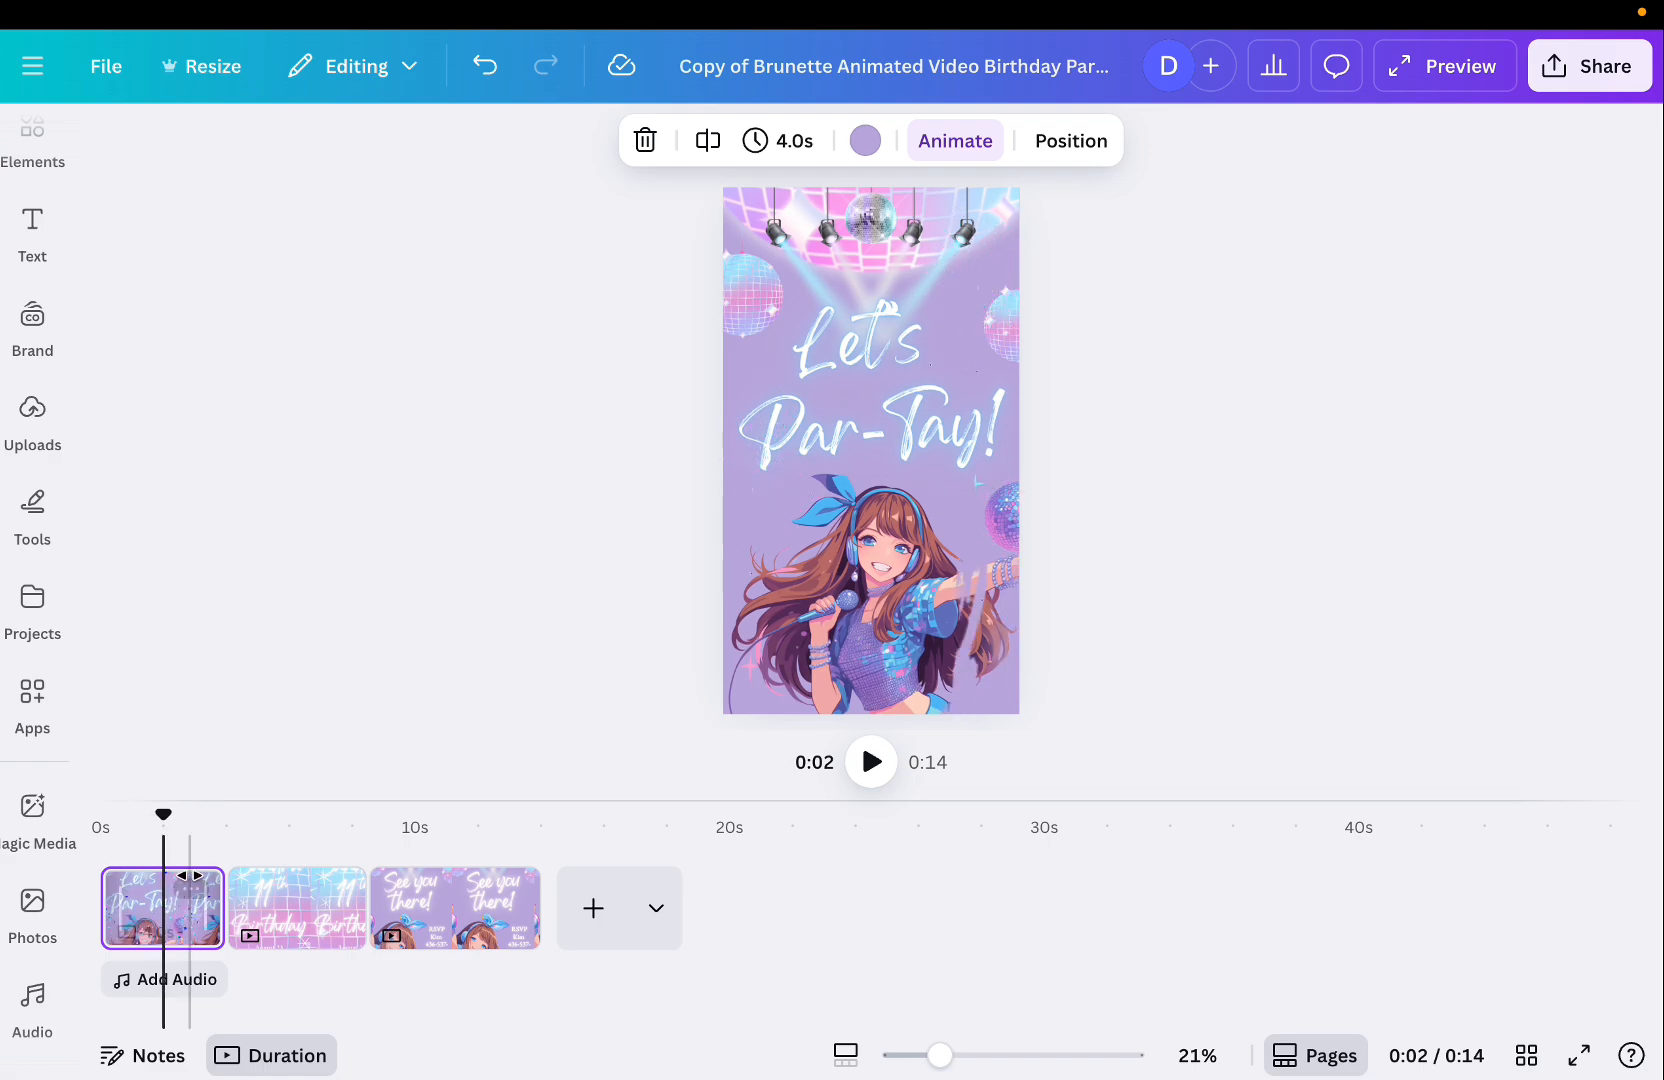
Open the audio library and search it for pop music.
click(193, 988)
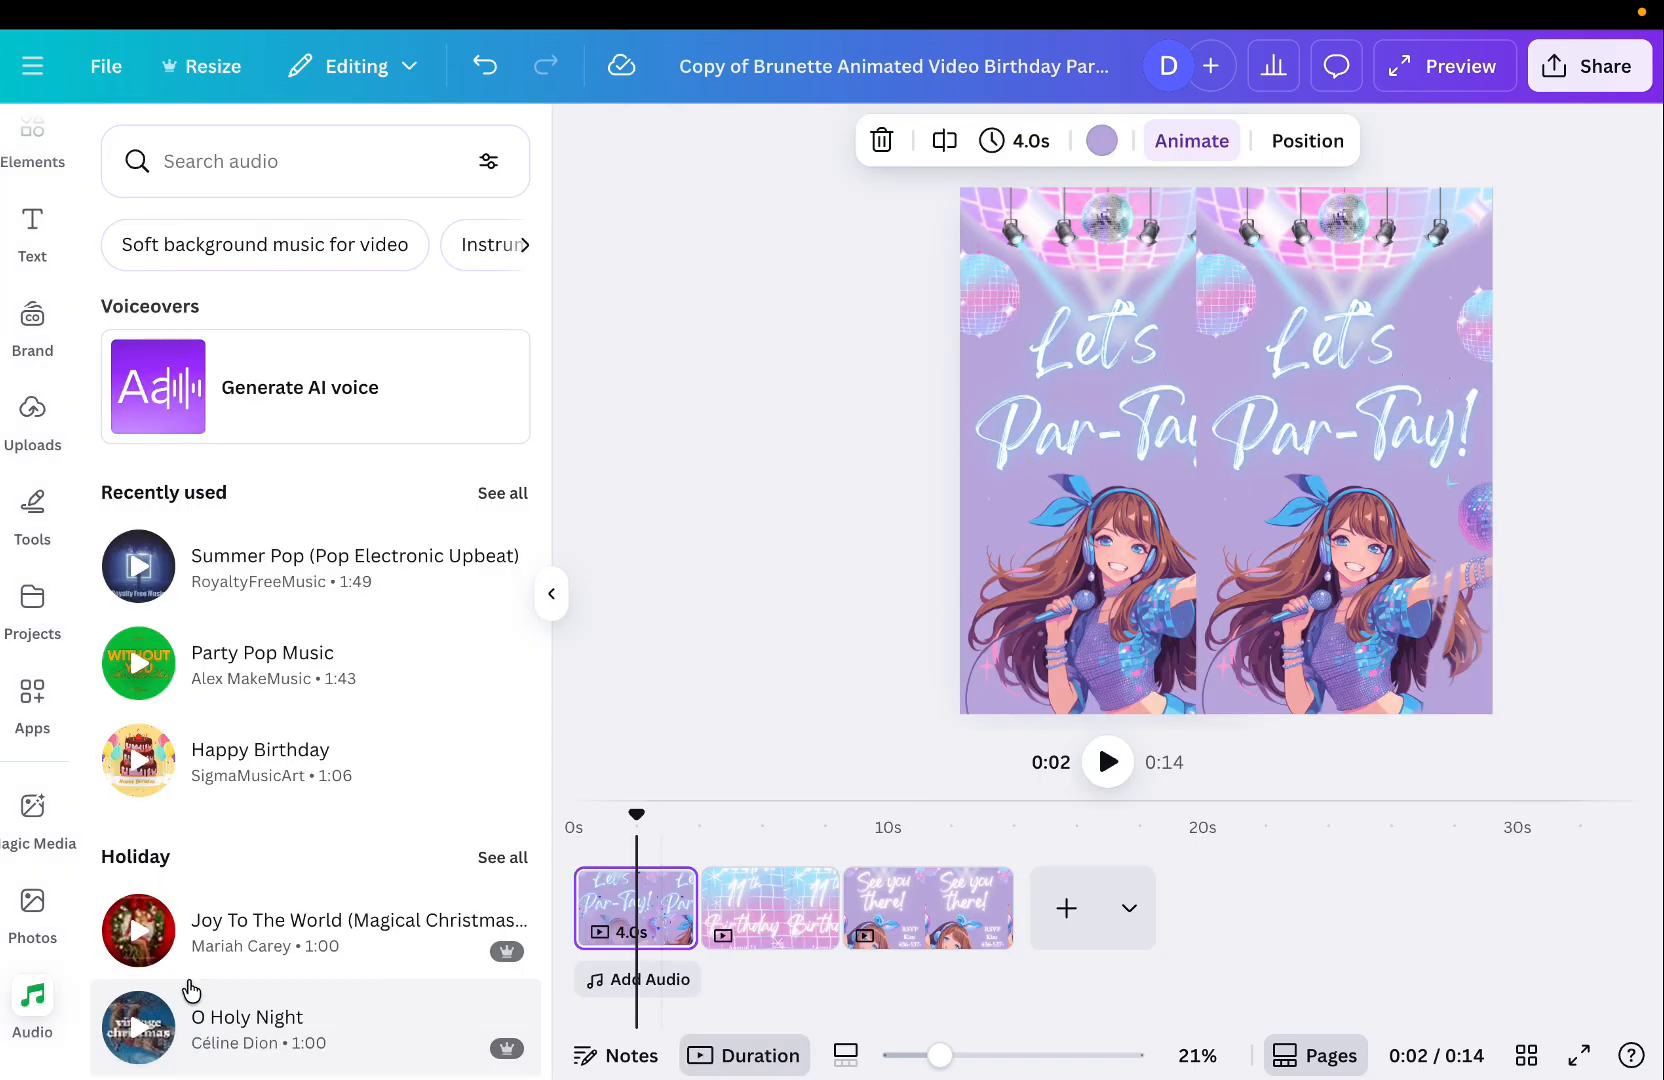
click(334, 158)
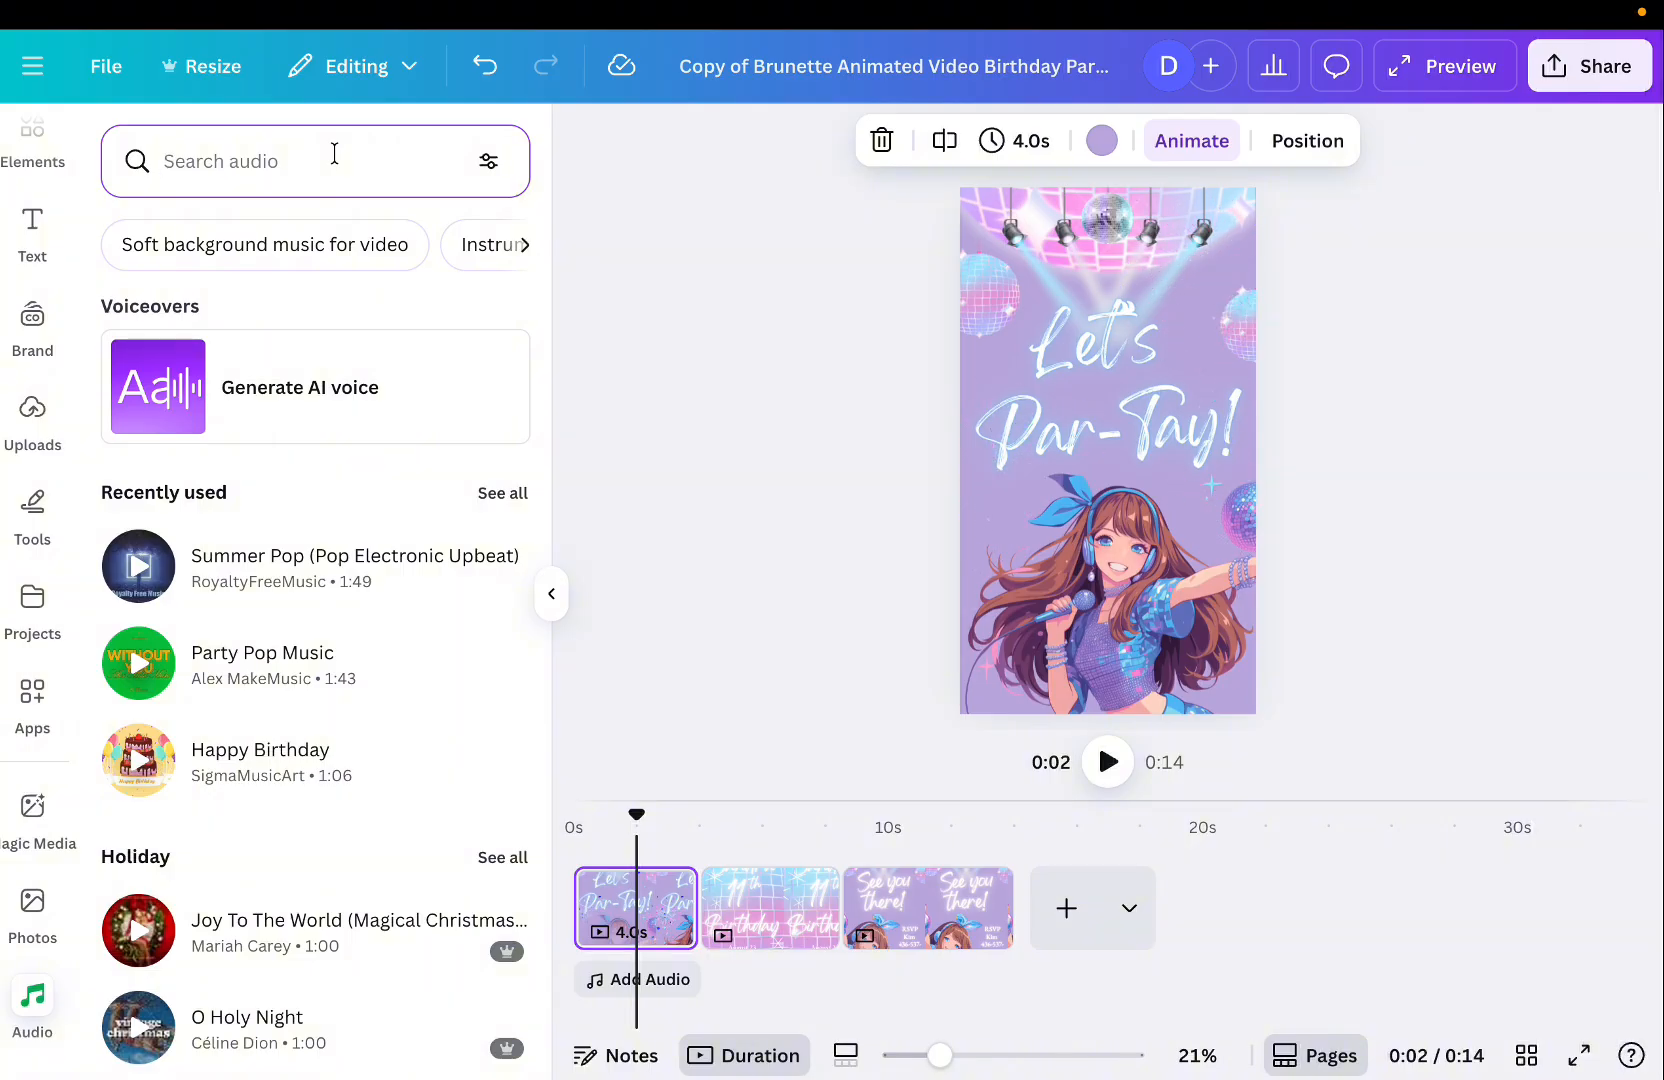
text(pop)
key(BackSpace)
key(BackSpace)
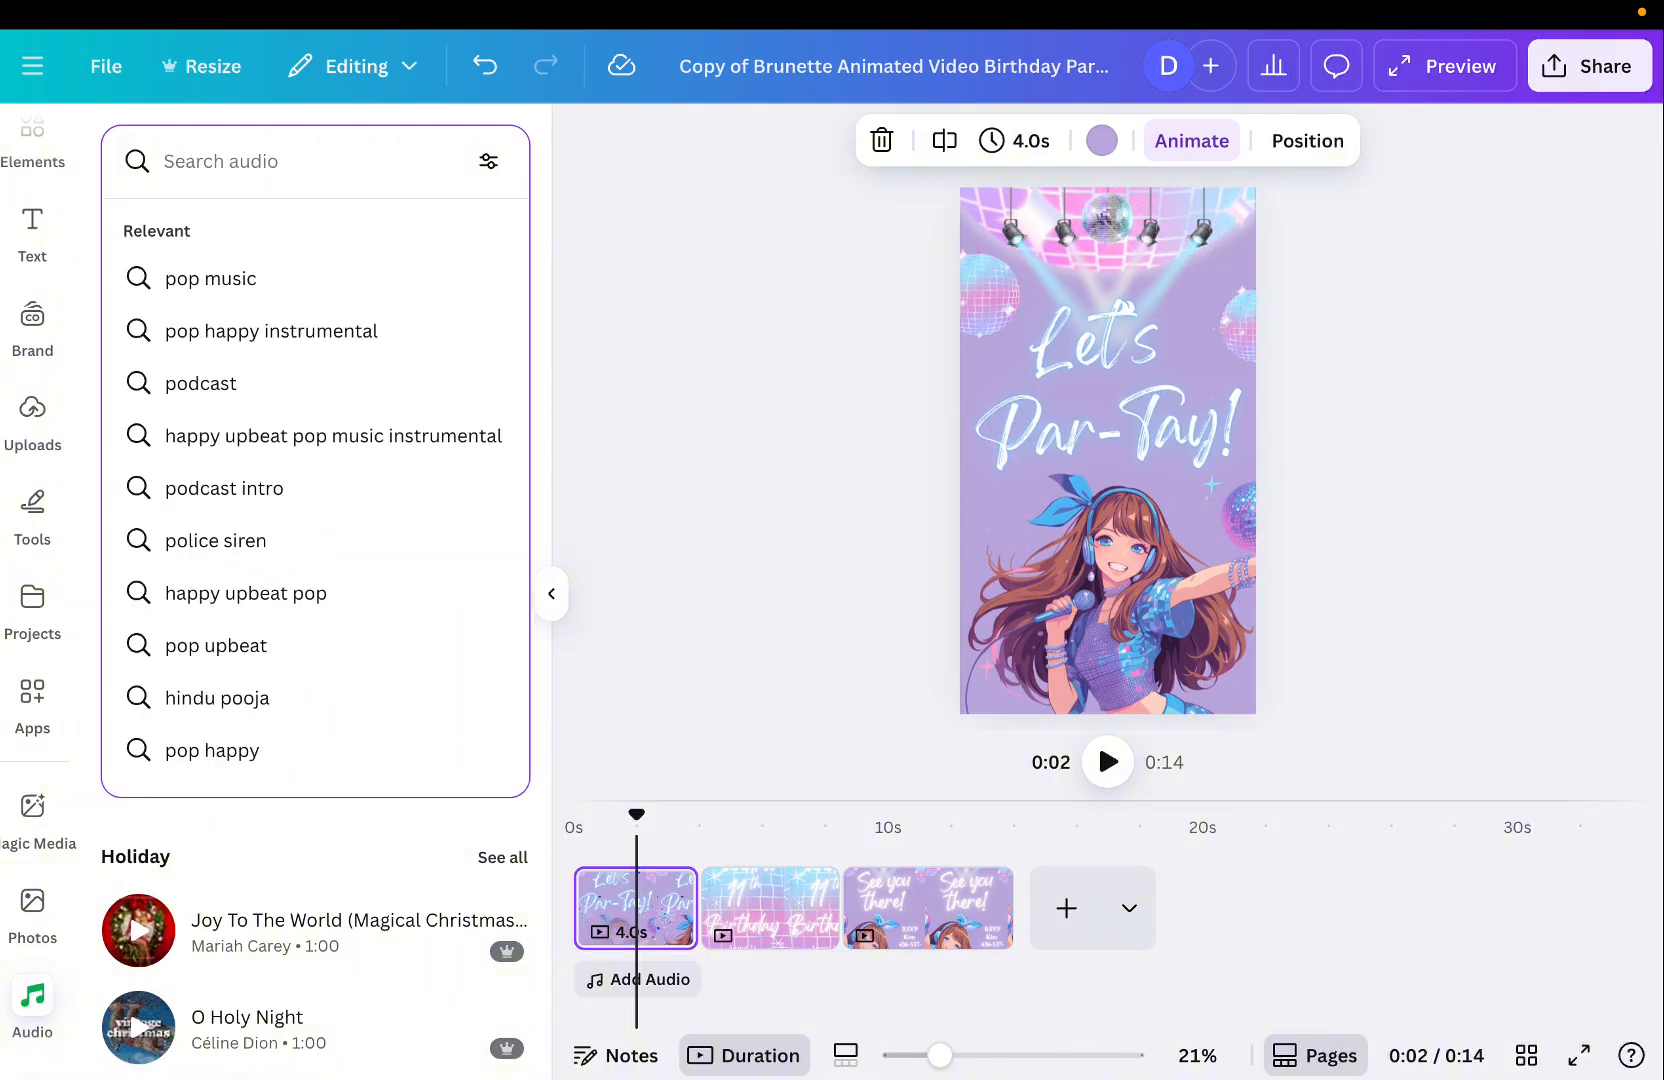
text(audio)
key(Return)
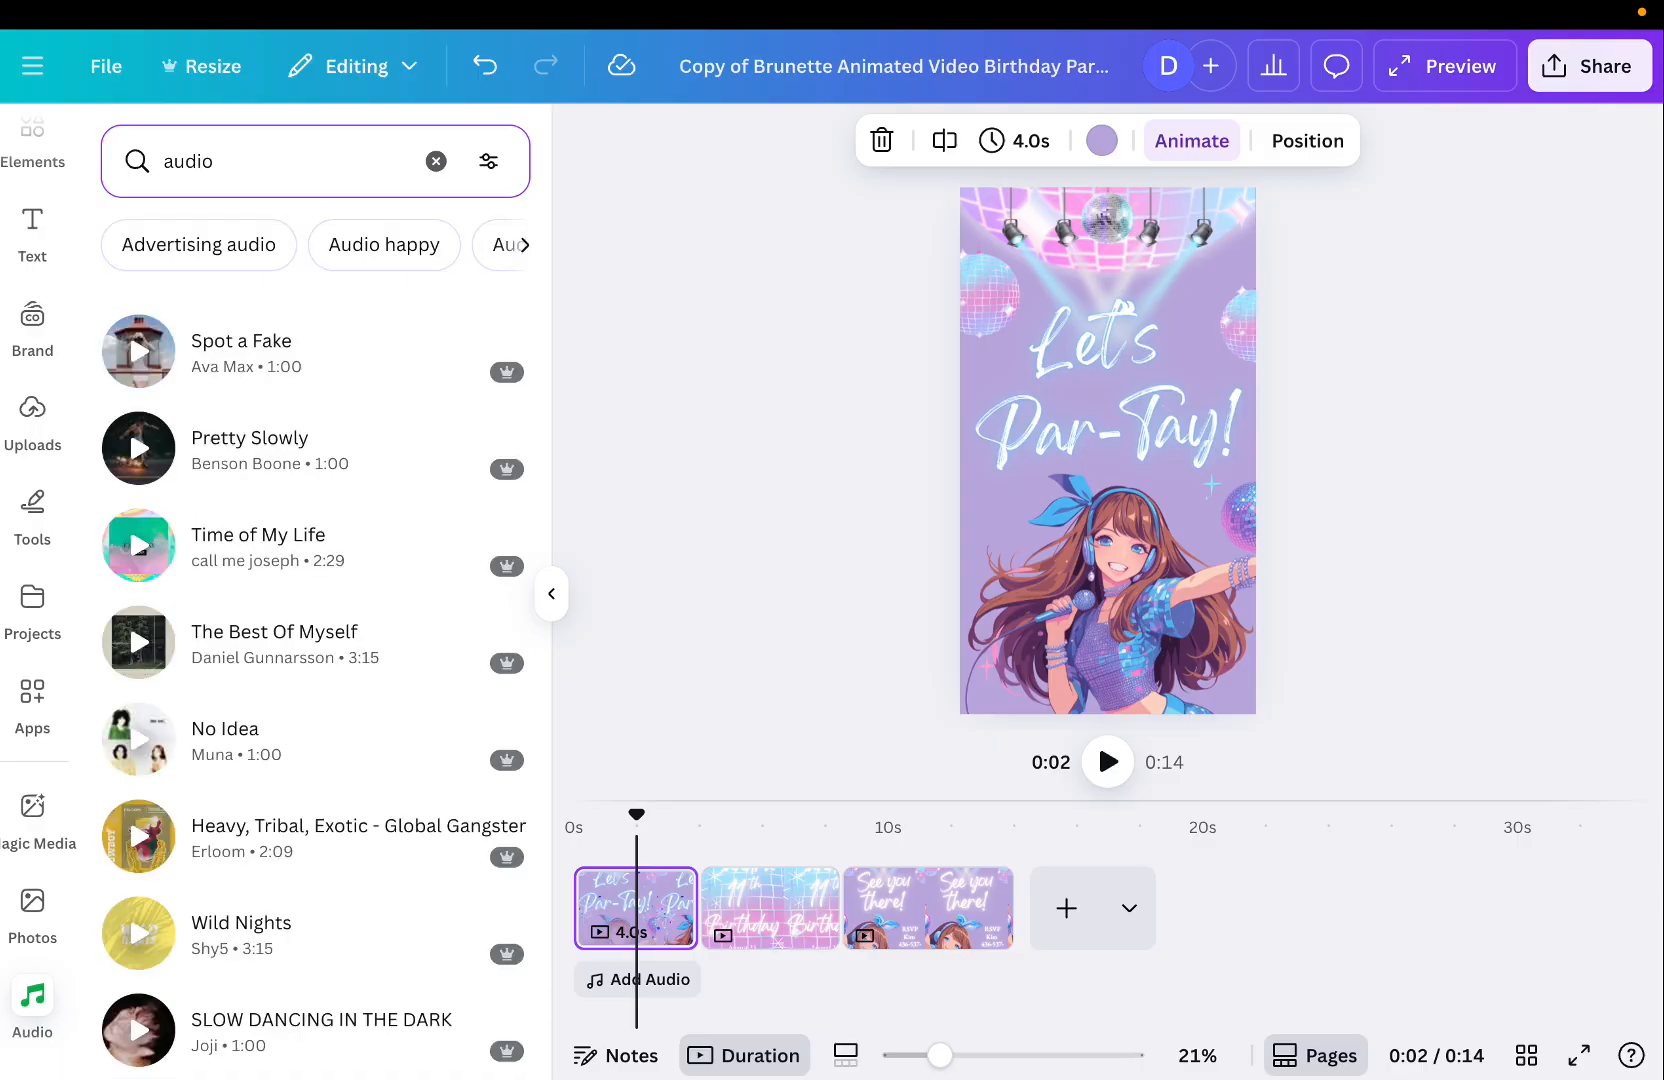
click(277, 151)
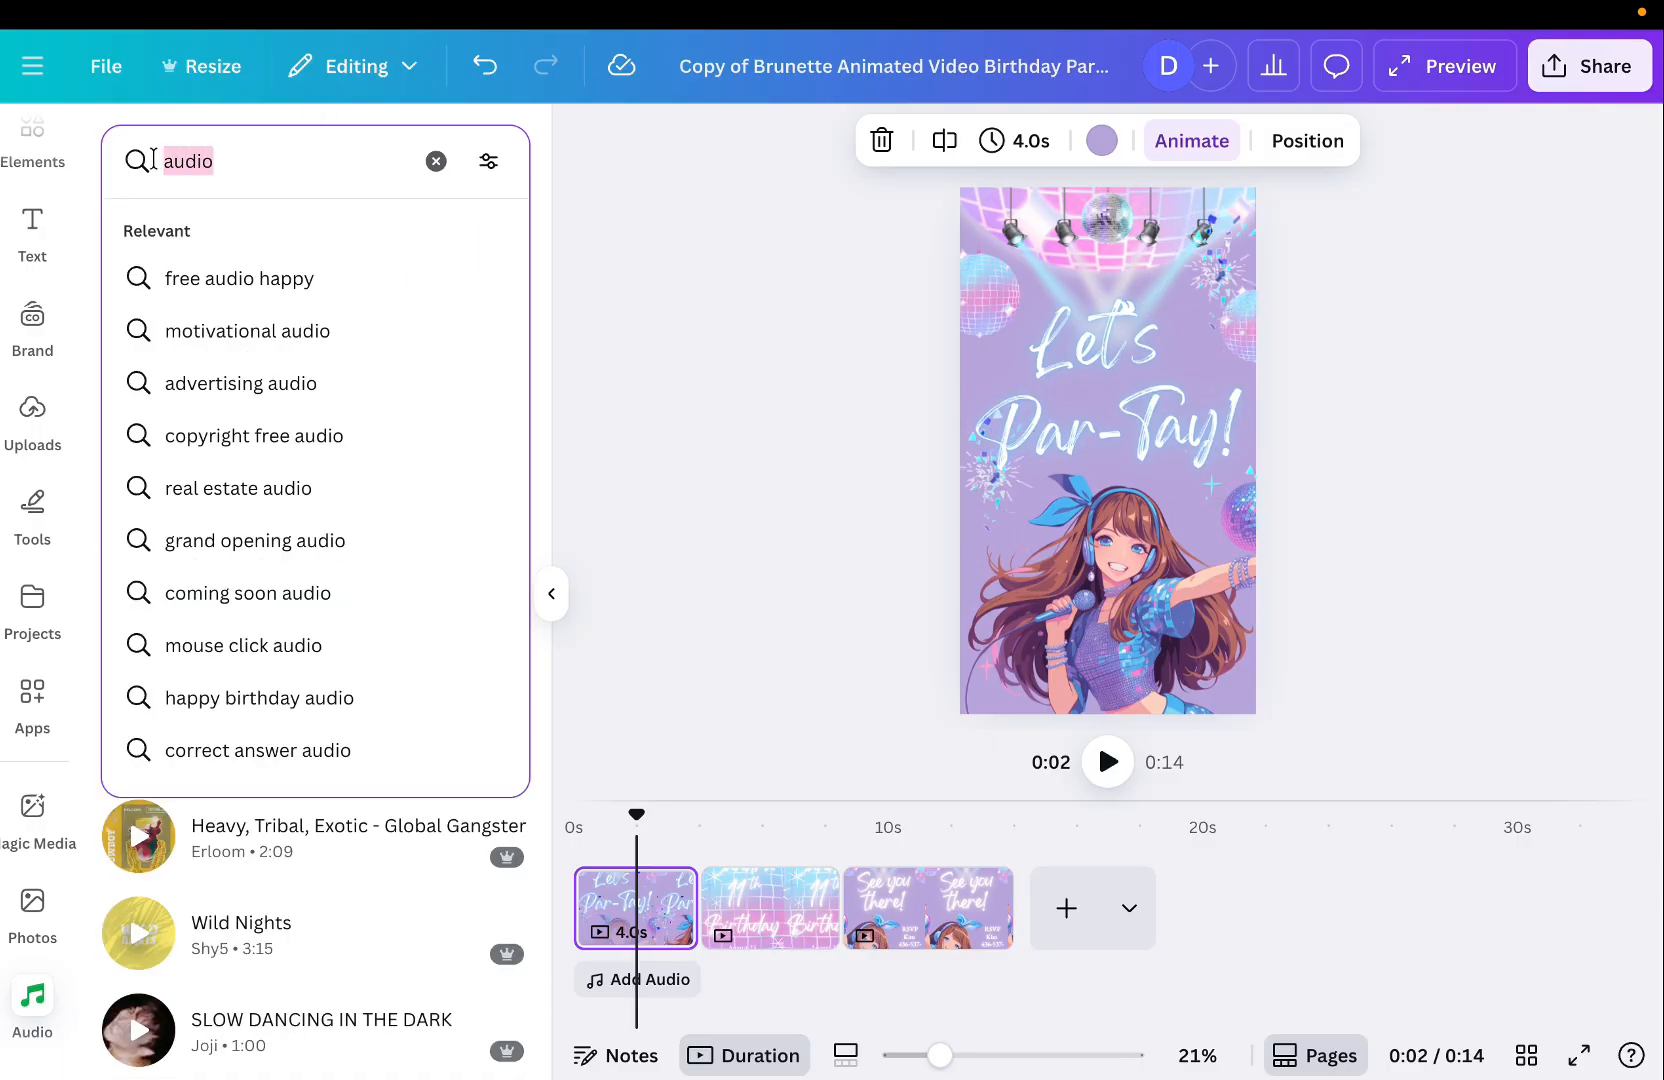
text(pop)
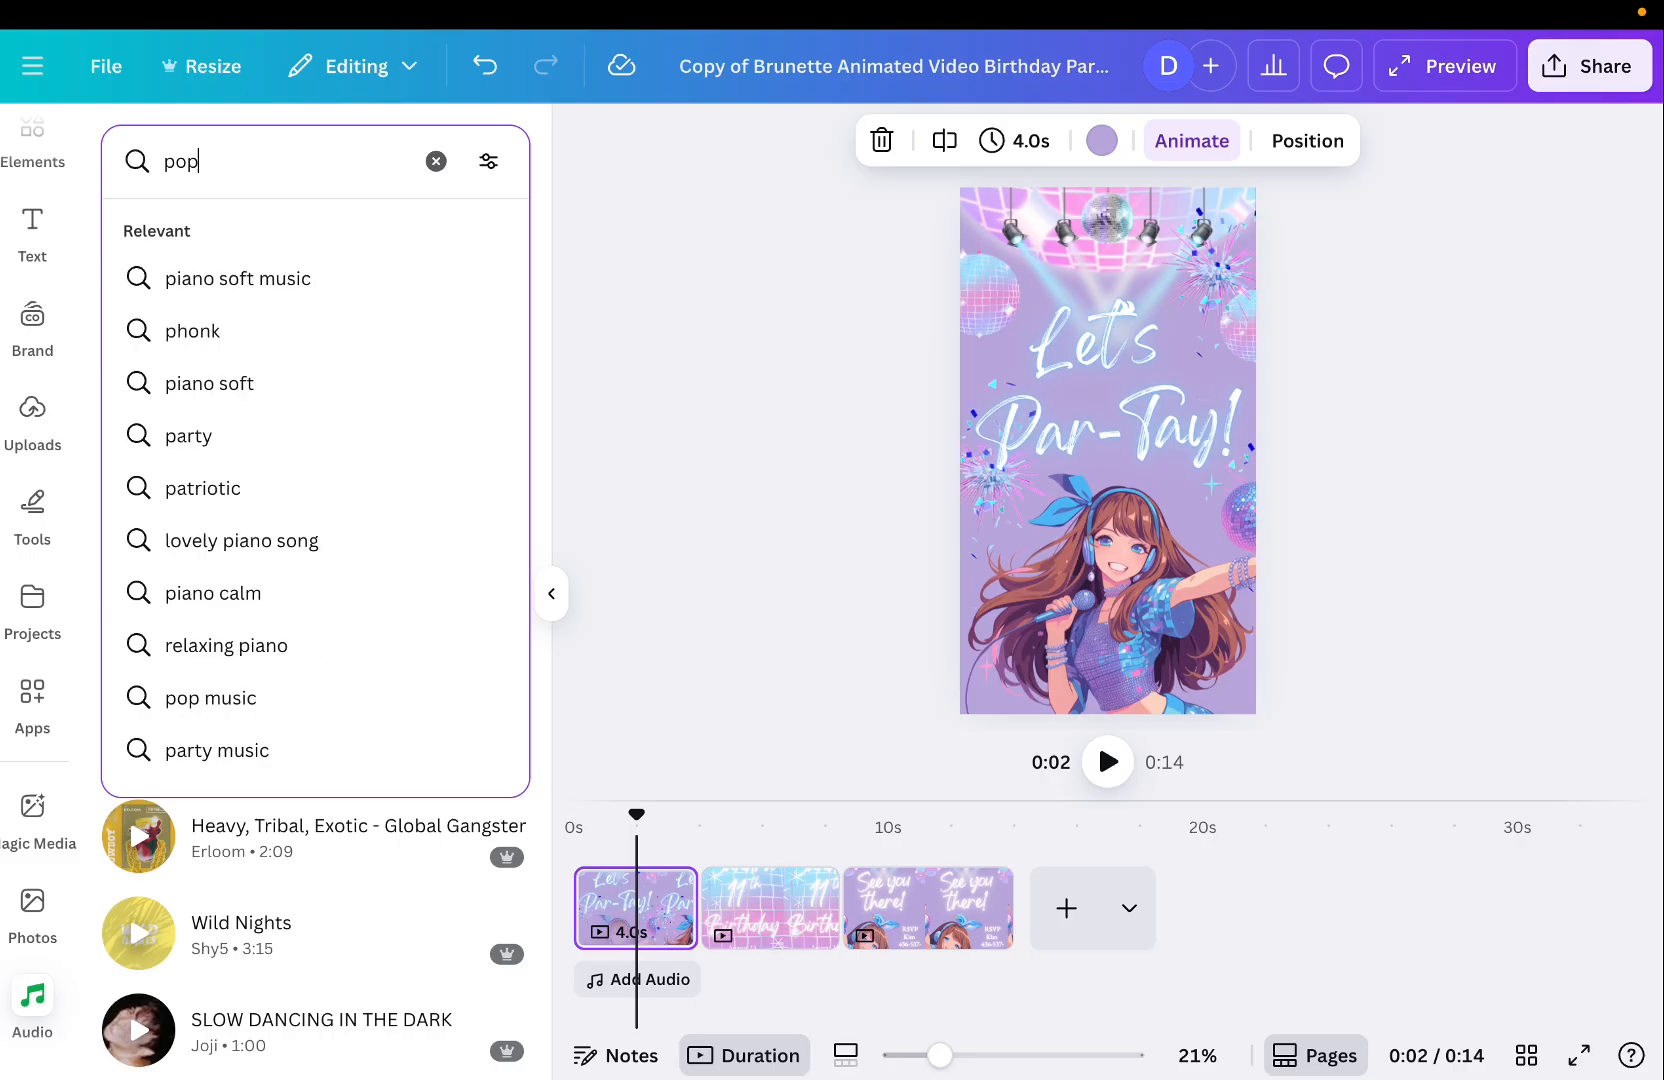
key(Return)
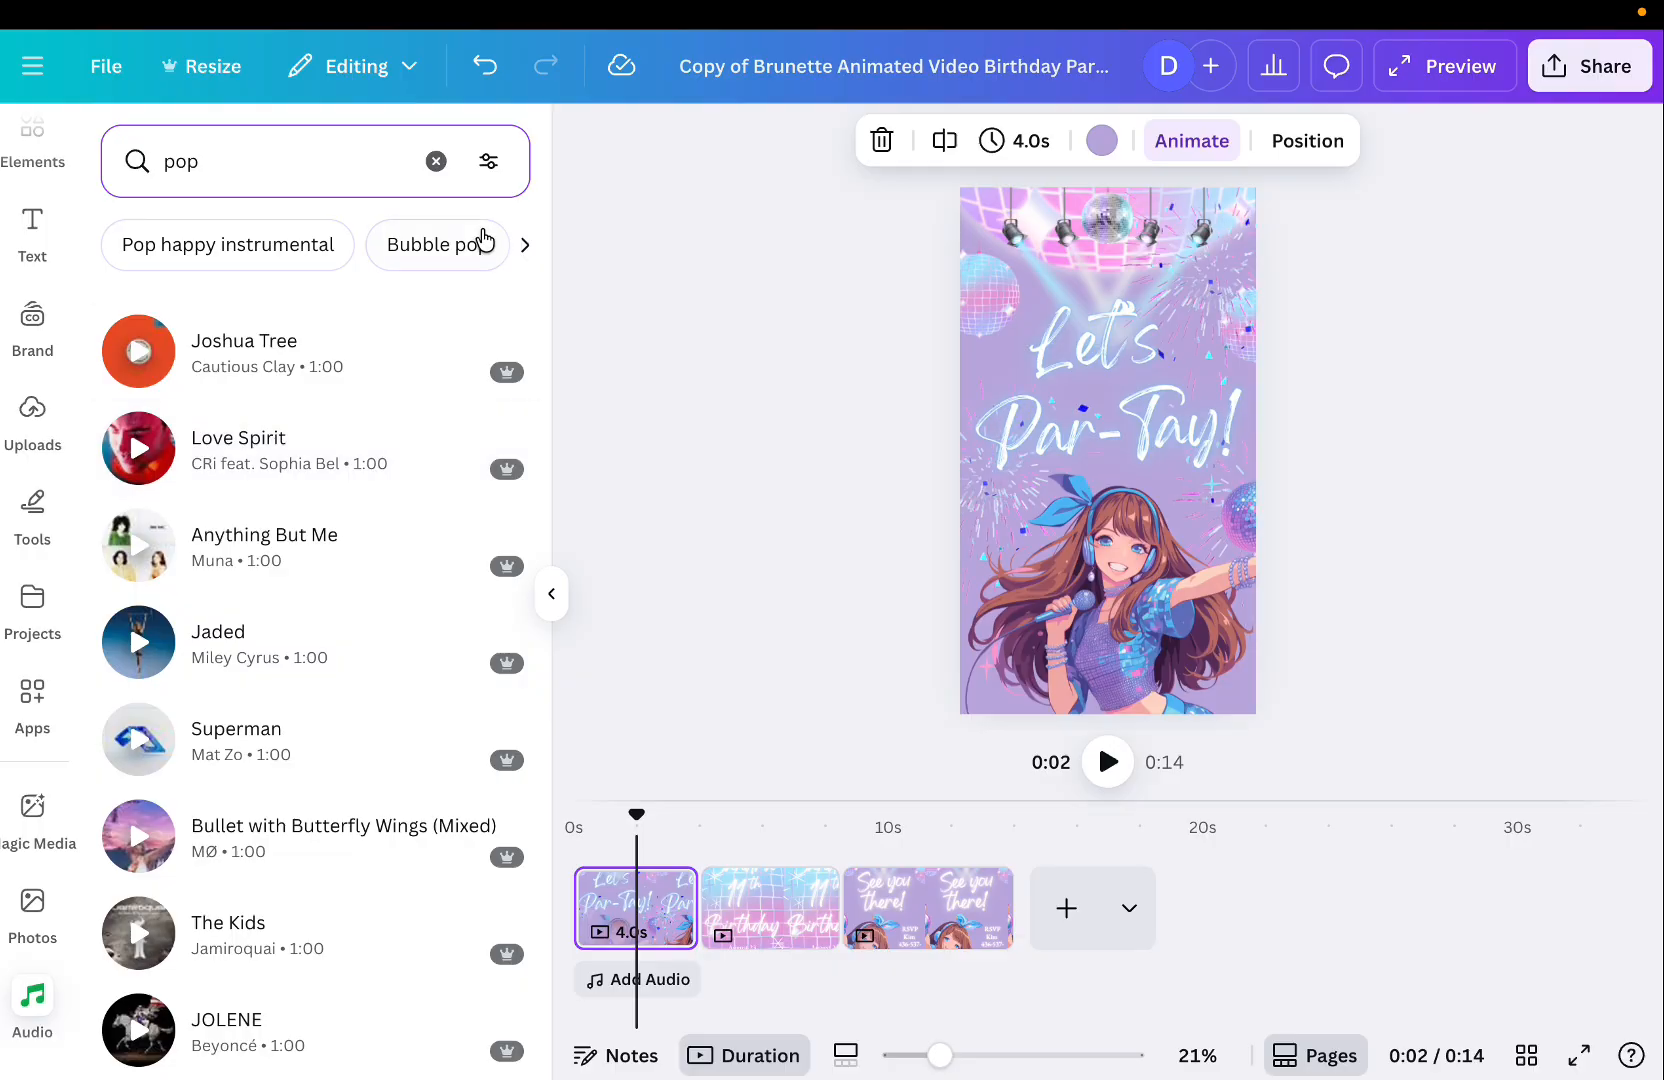
Filter the pop music search results to show free tracks only.
click(490, 163)
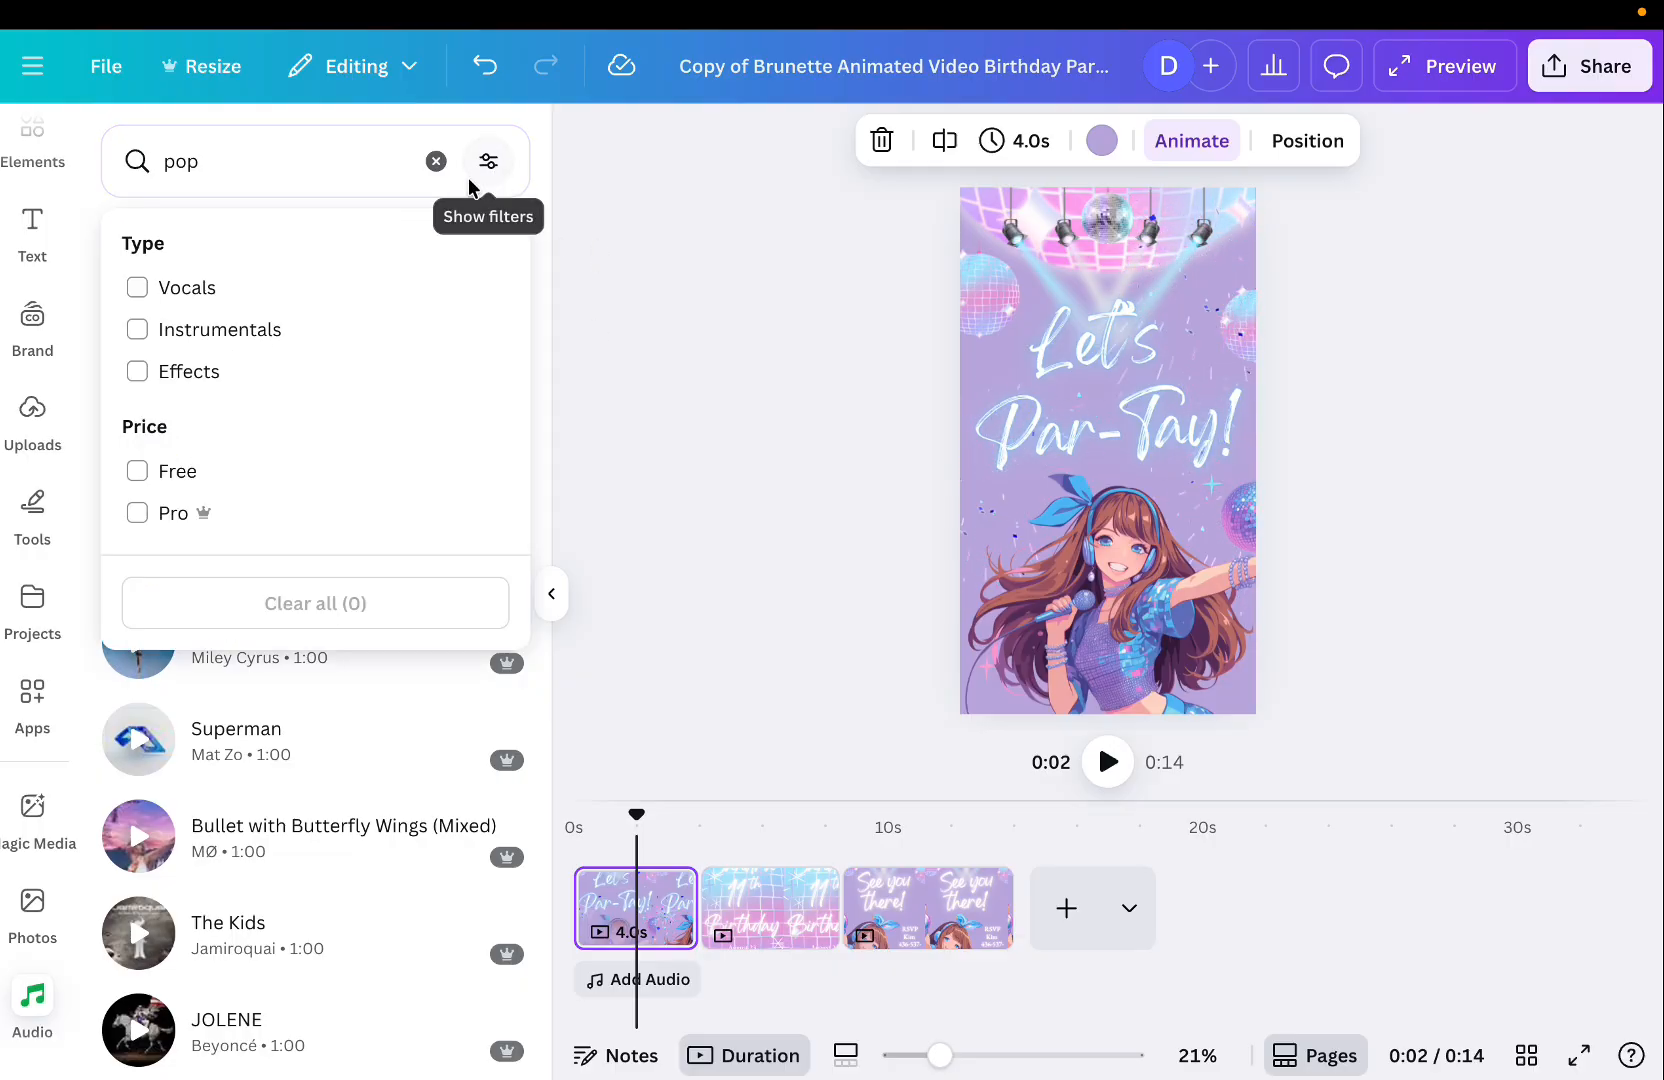
click(165, 474)
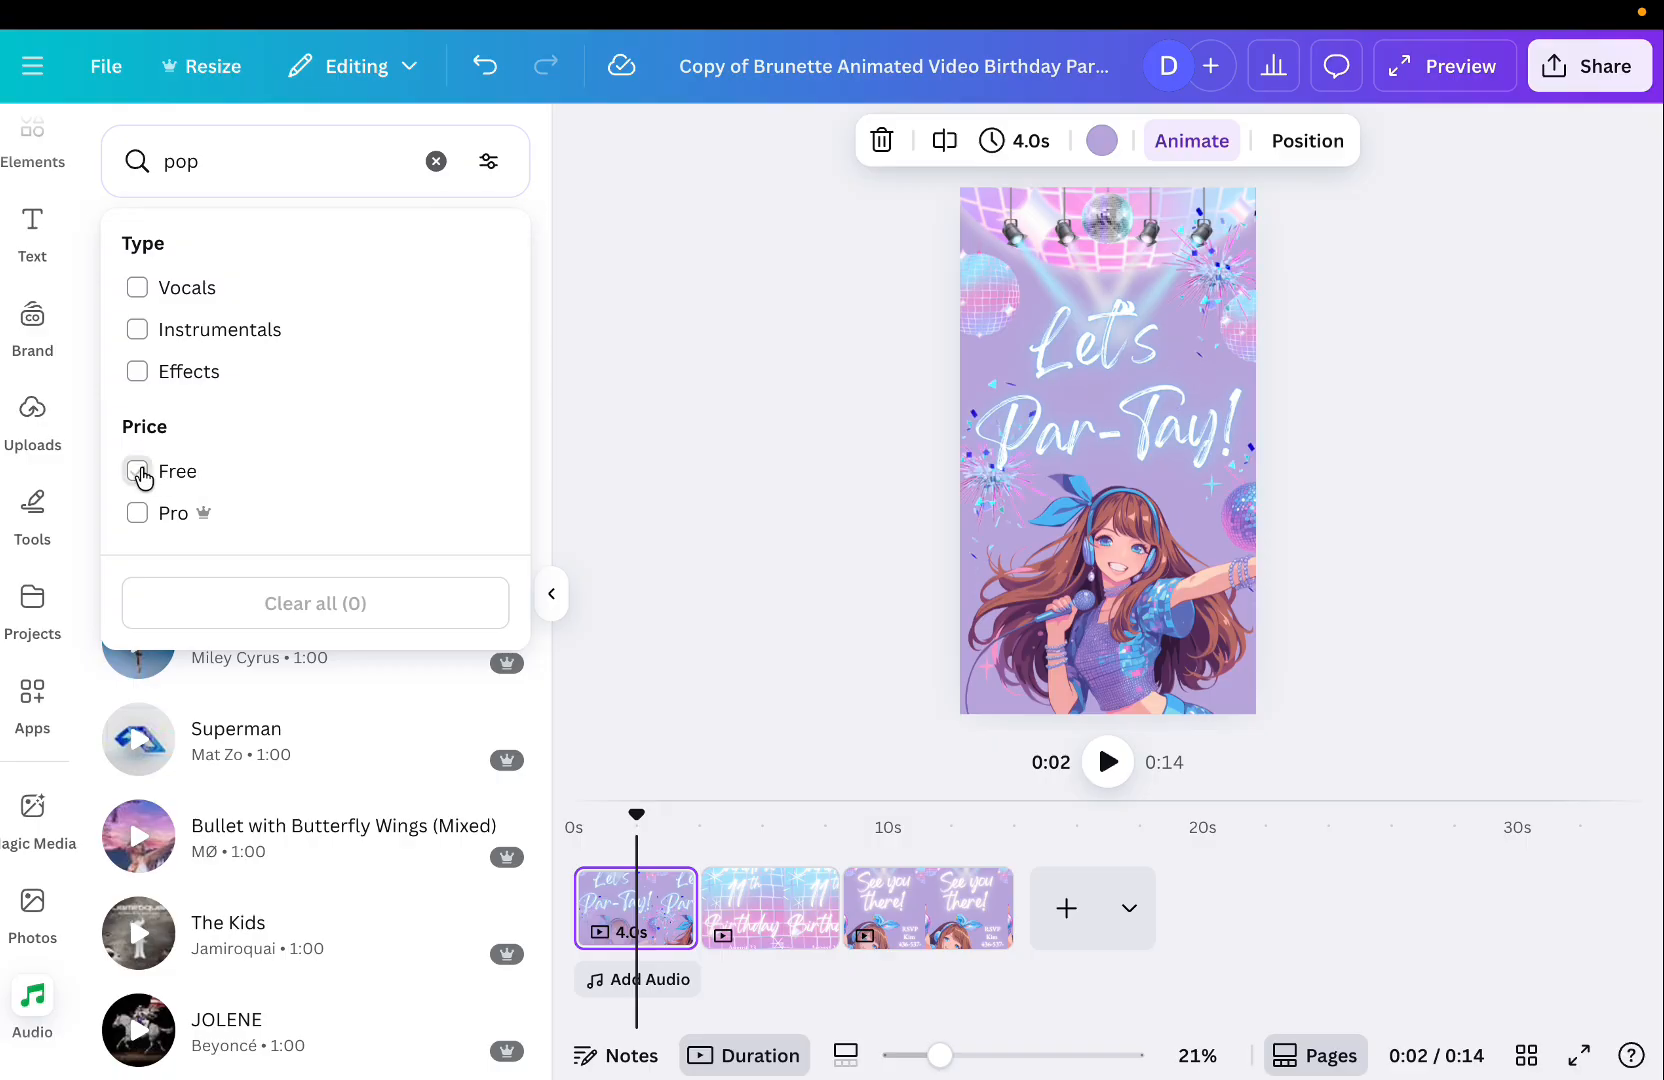
click(613, 500)
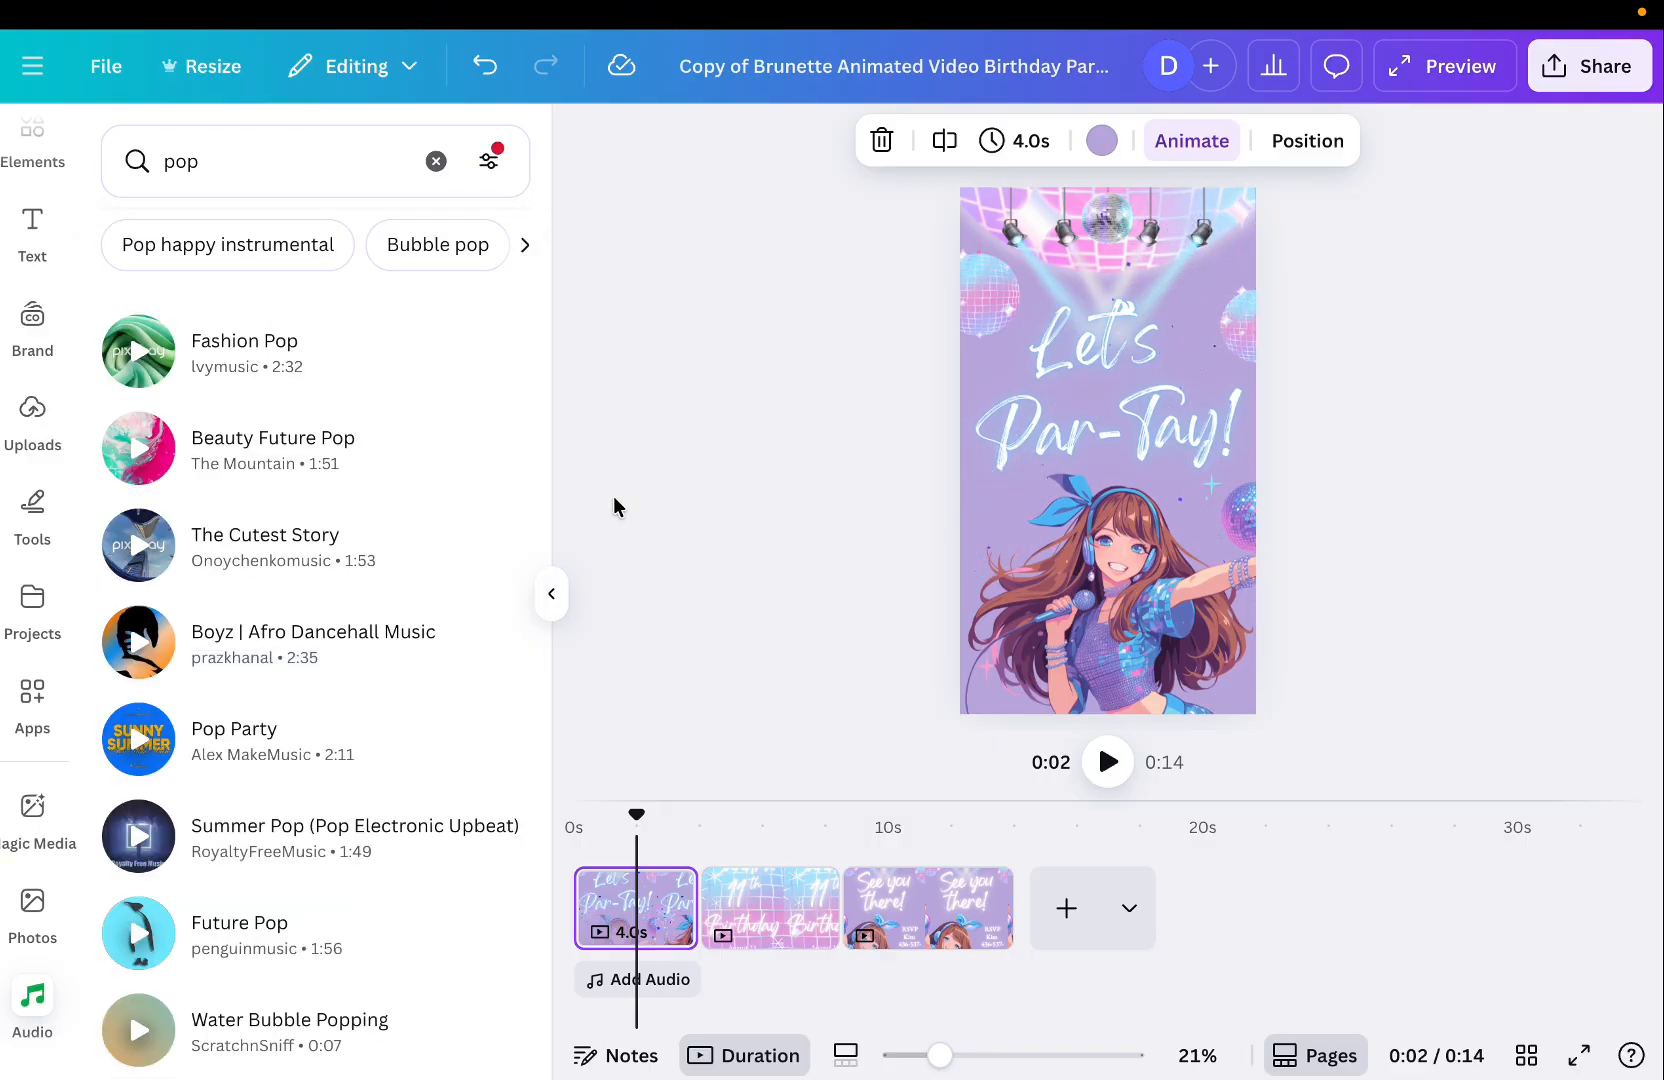
Preview several of the free pop tracks in the results to compare them.
click(137, 752)
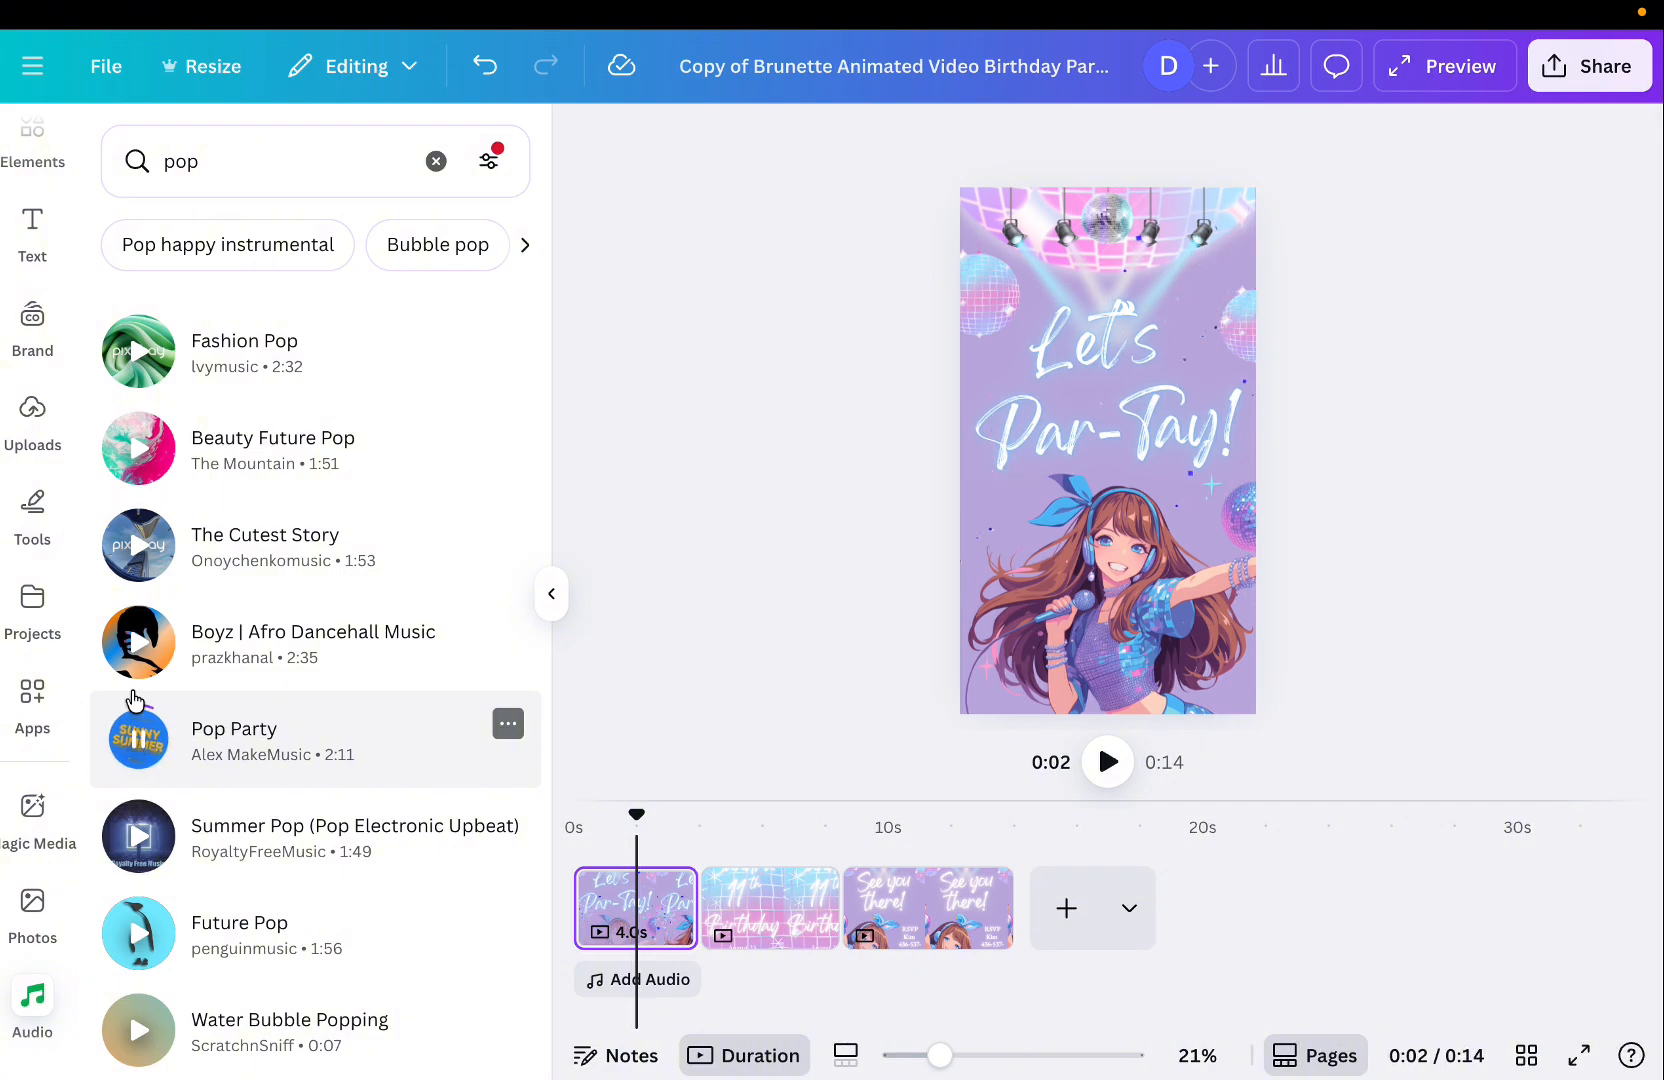
click(140, 640)
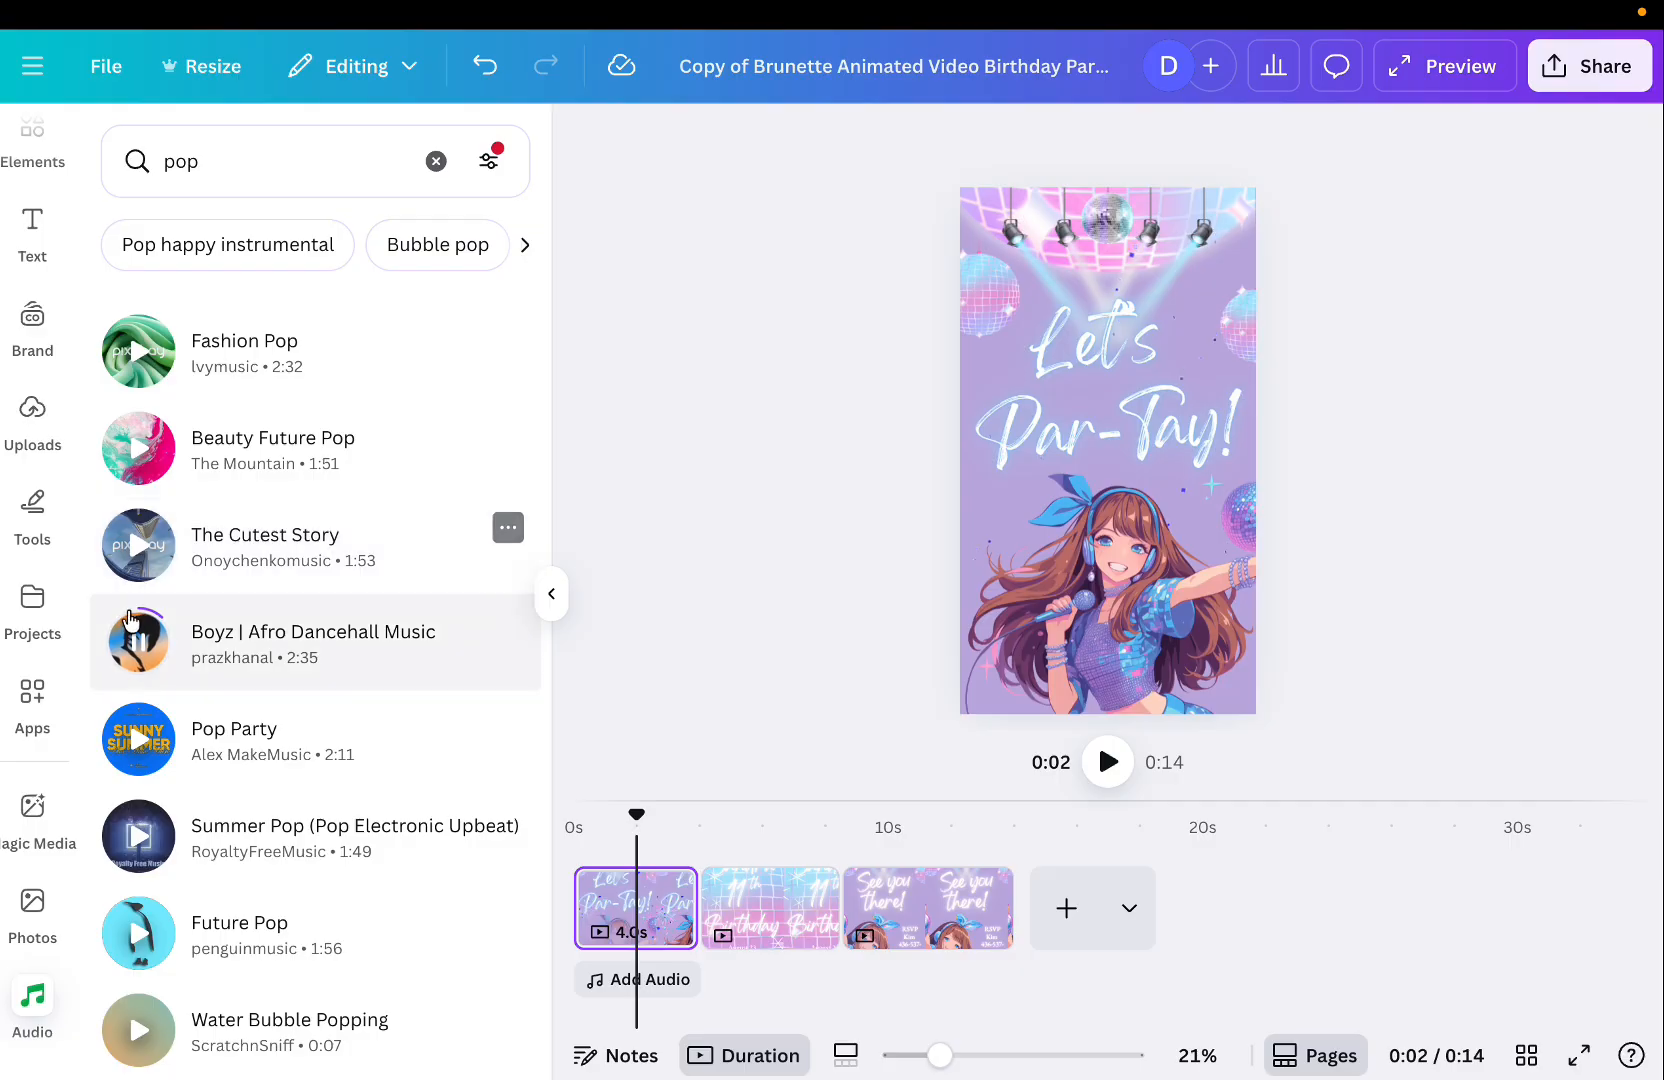
click(140, 945)
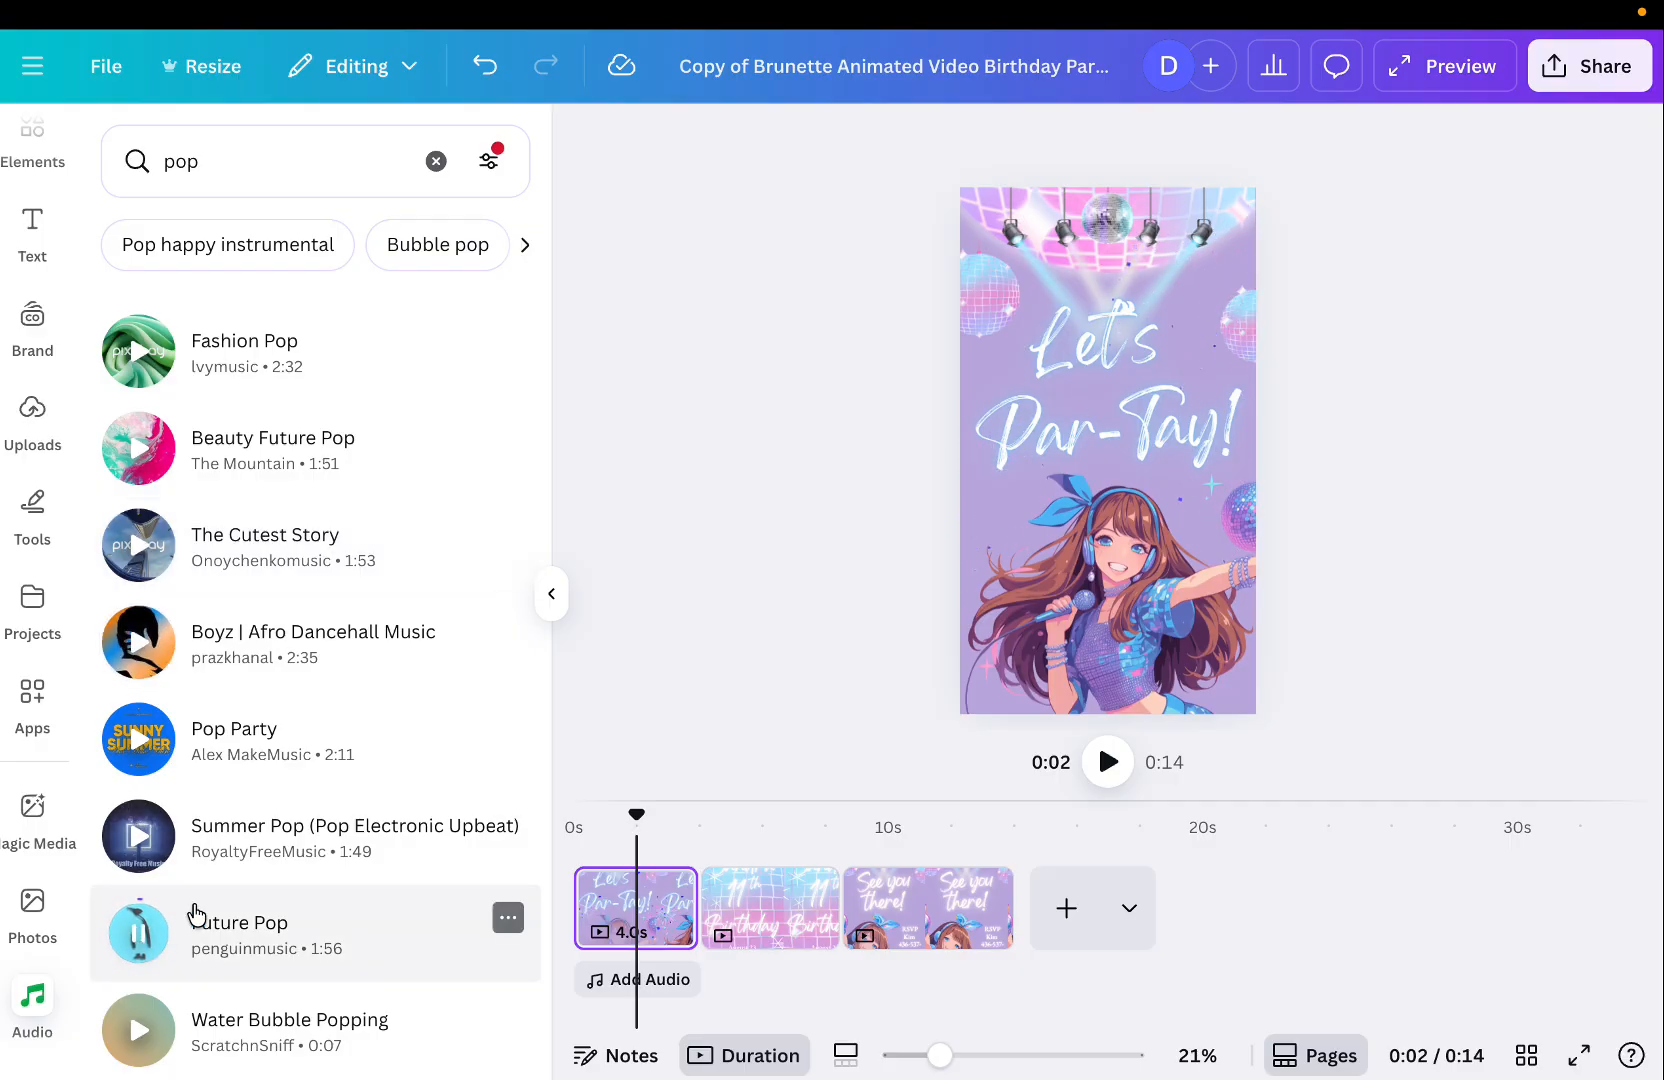
scroll(194, 912, down, 2)
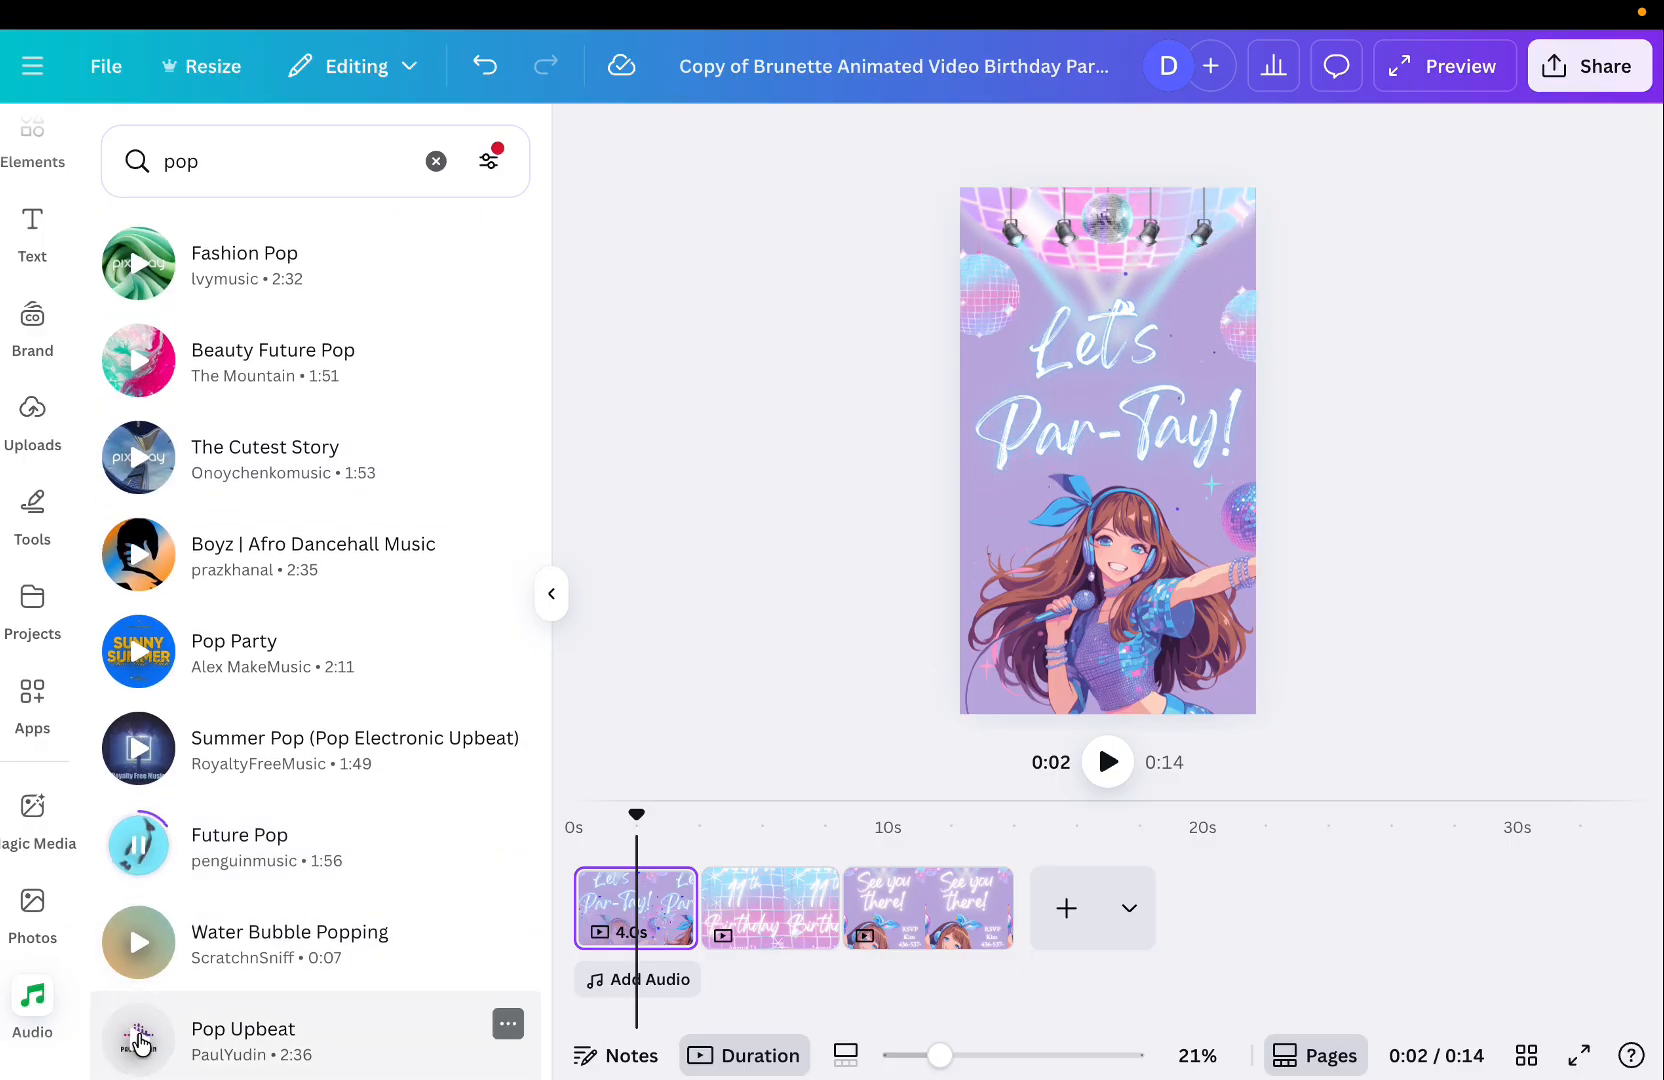
click(140, 1043)
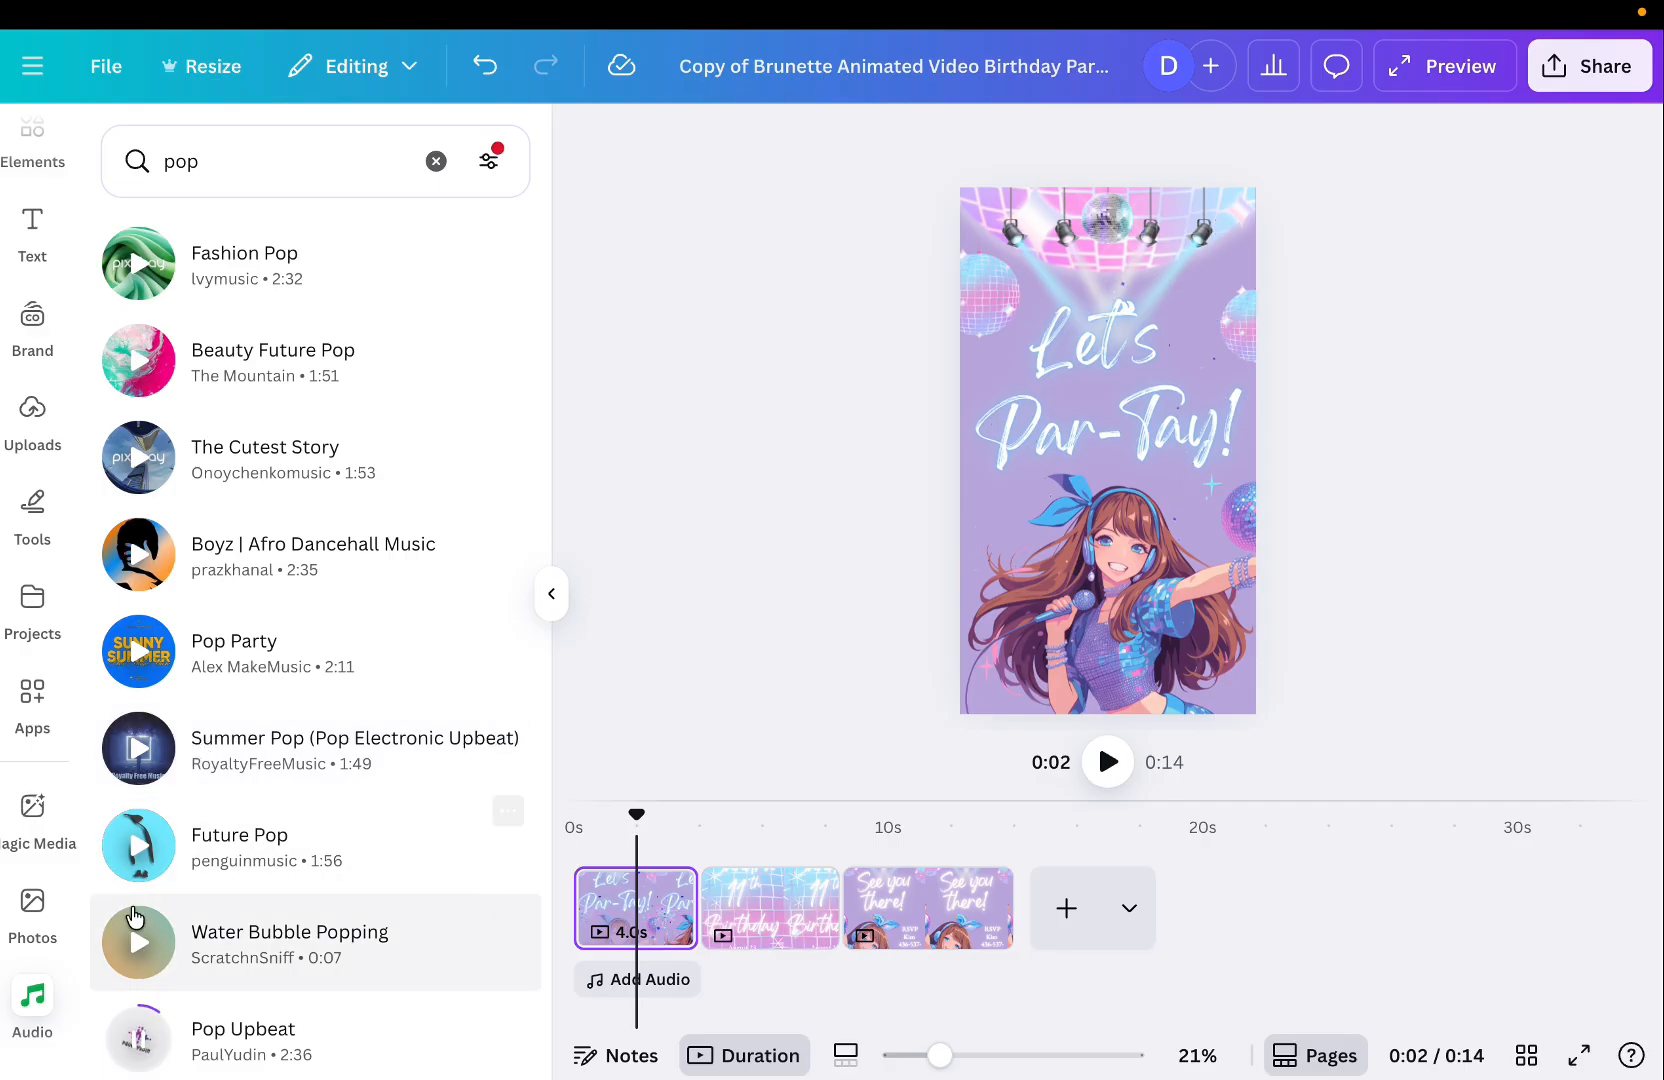
click(139, 1041)
scroll(243, 848, down, 3)
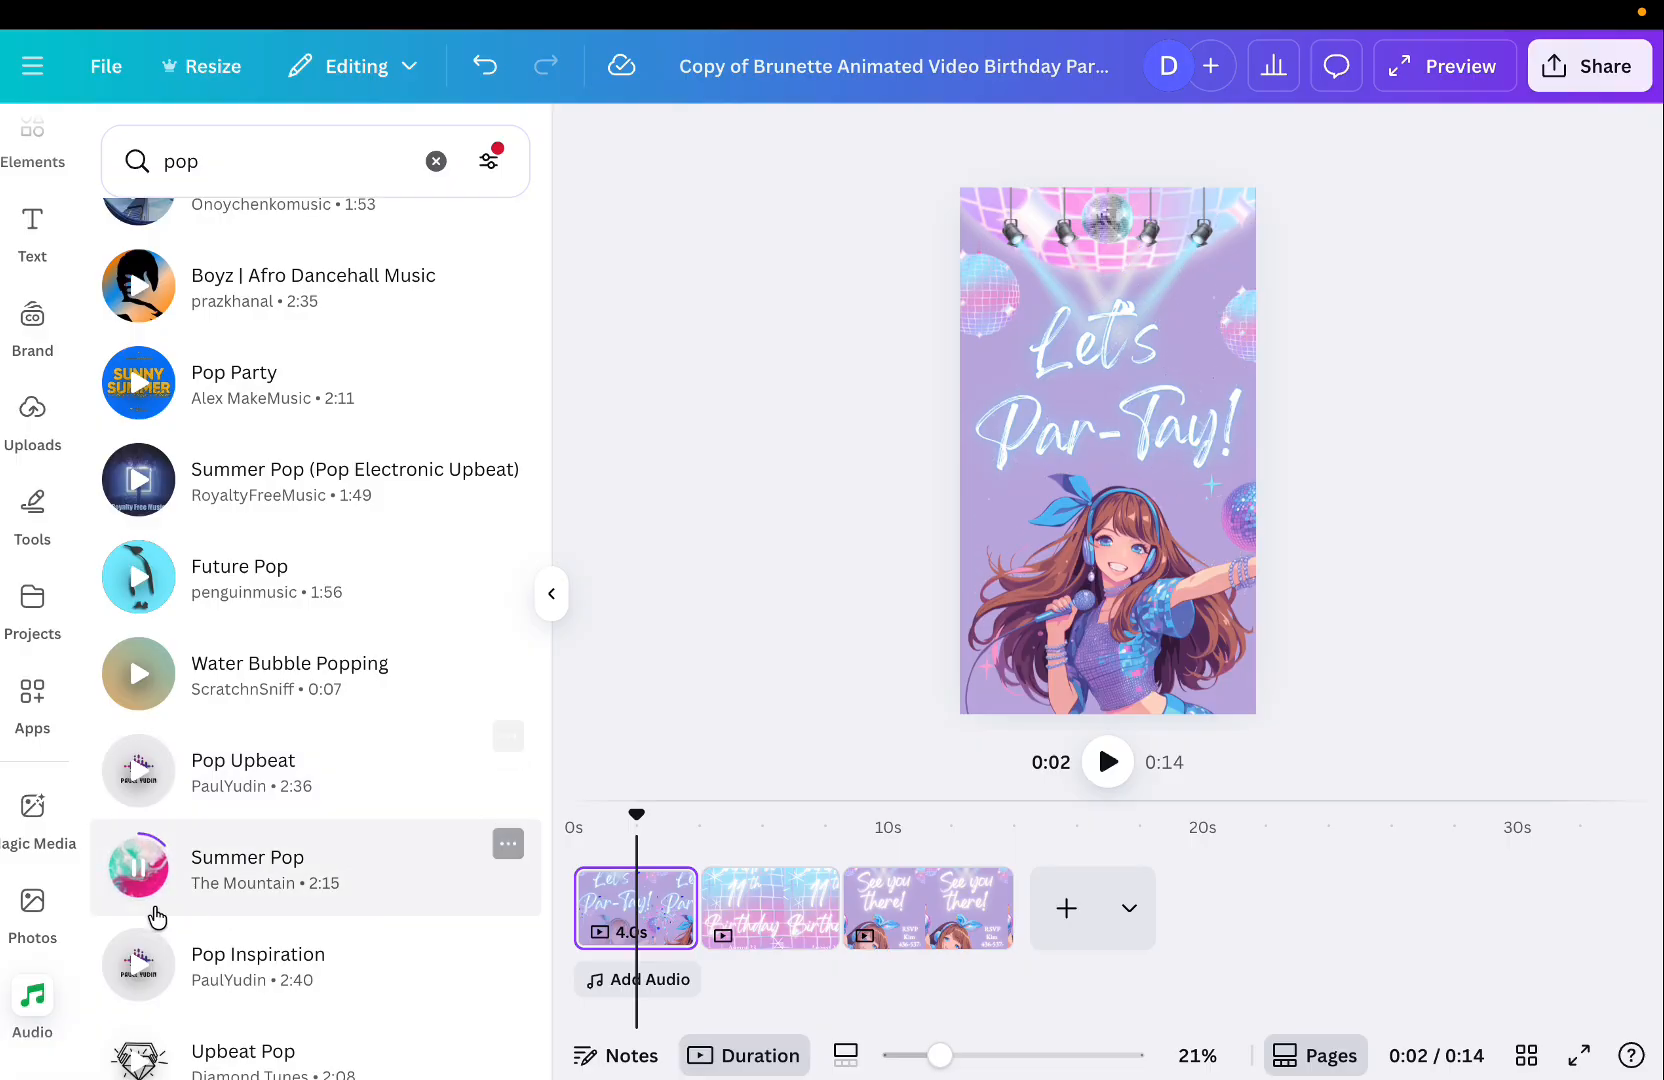
scroll(197, 748, up, 5)
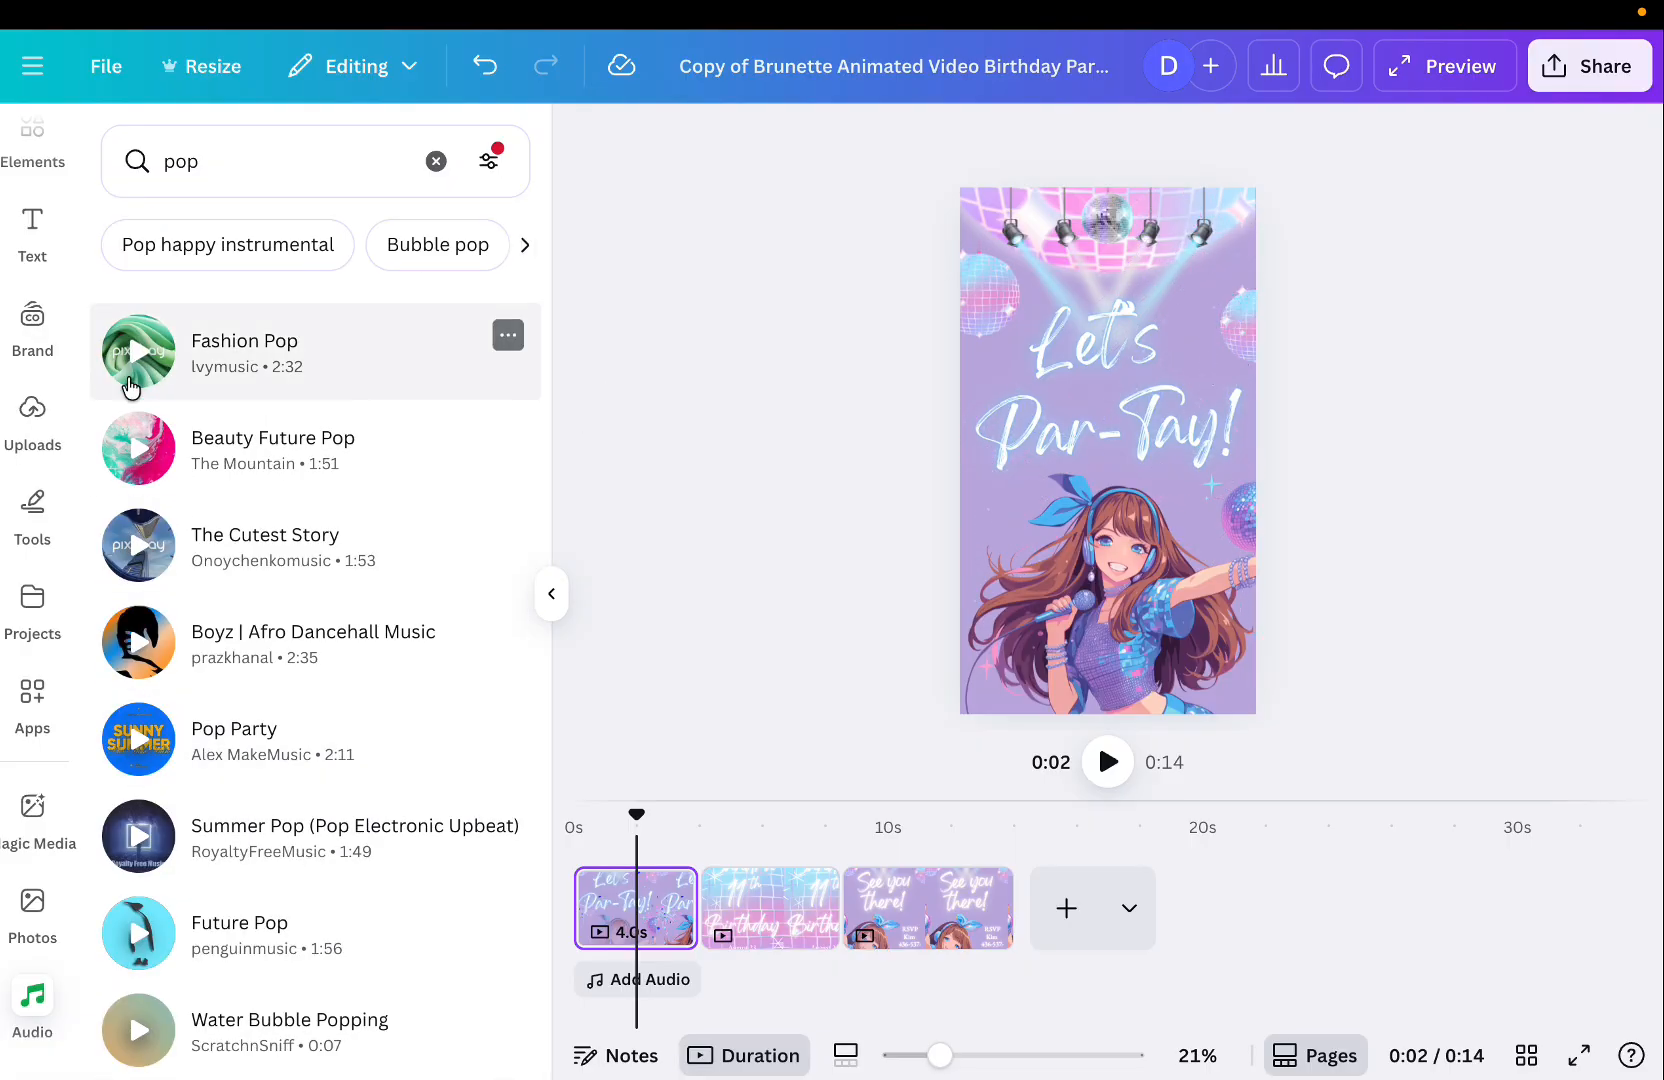
scroll(155, 980, down, 2)
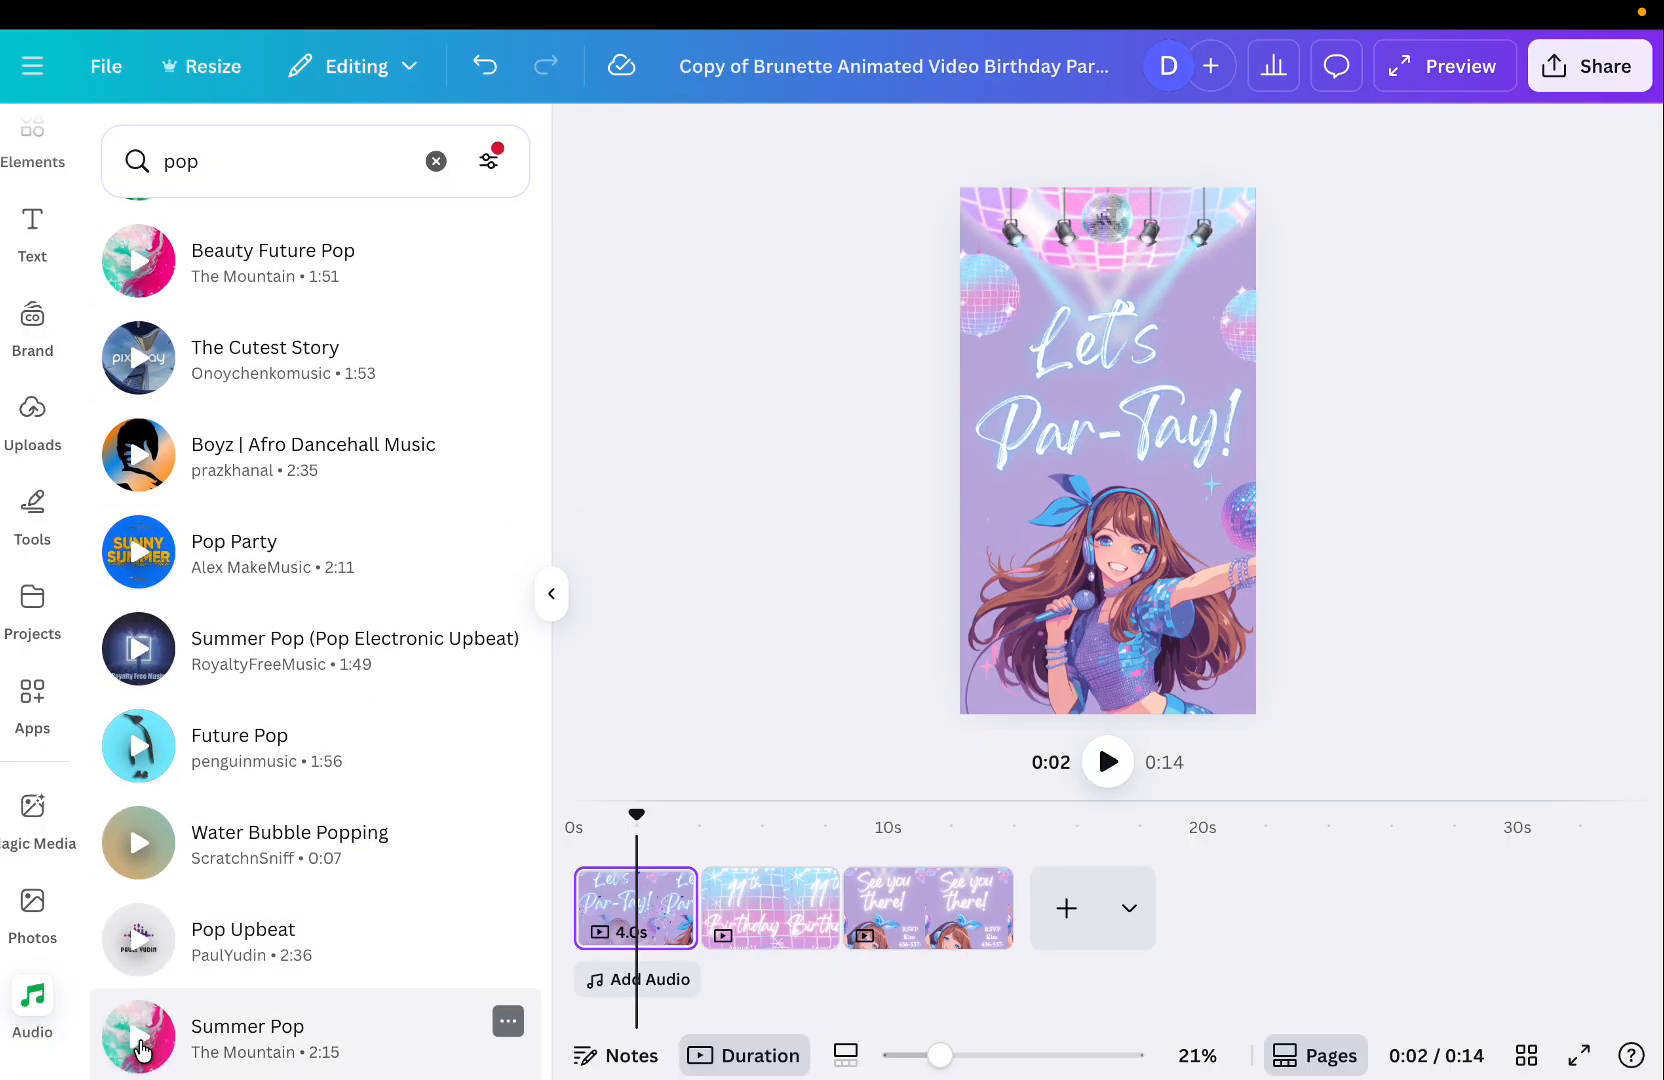
scroll(233, 738, down, 7)
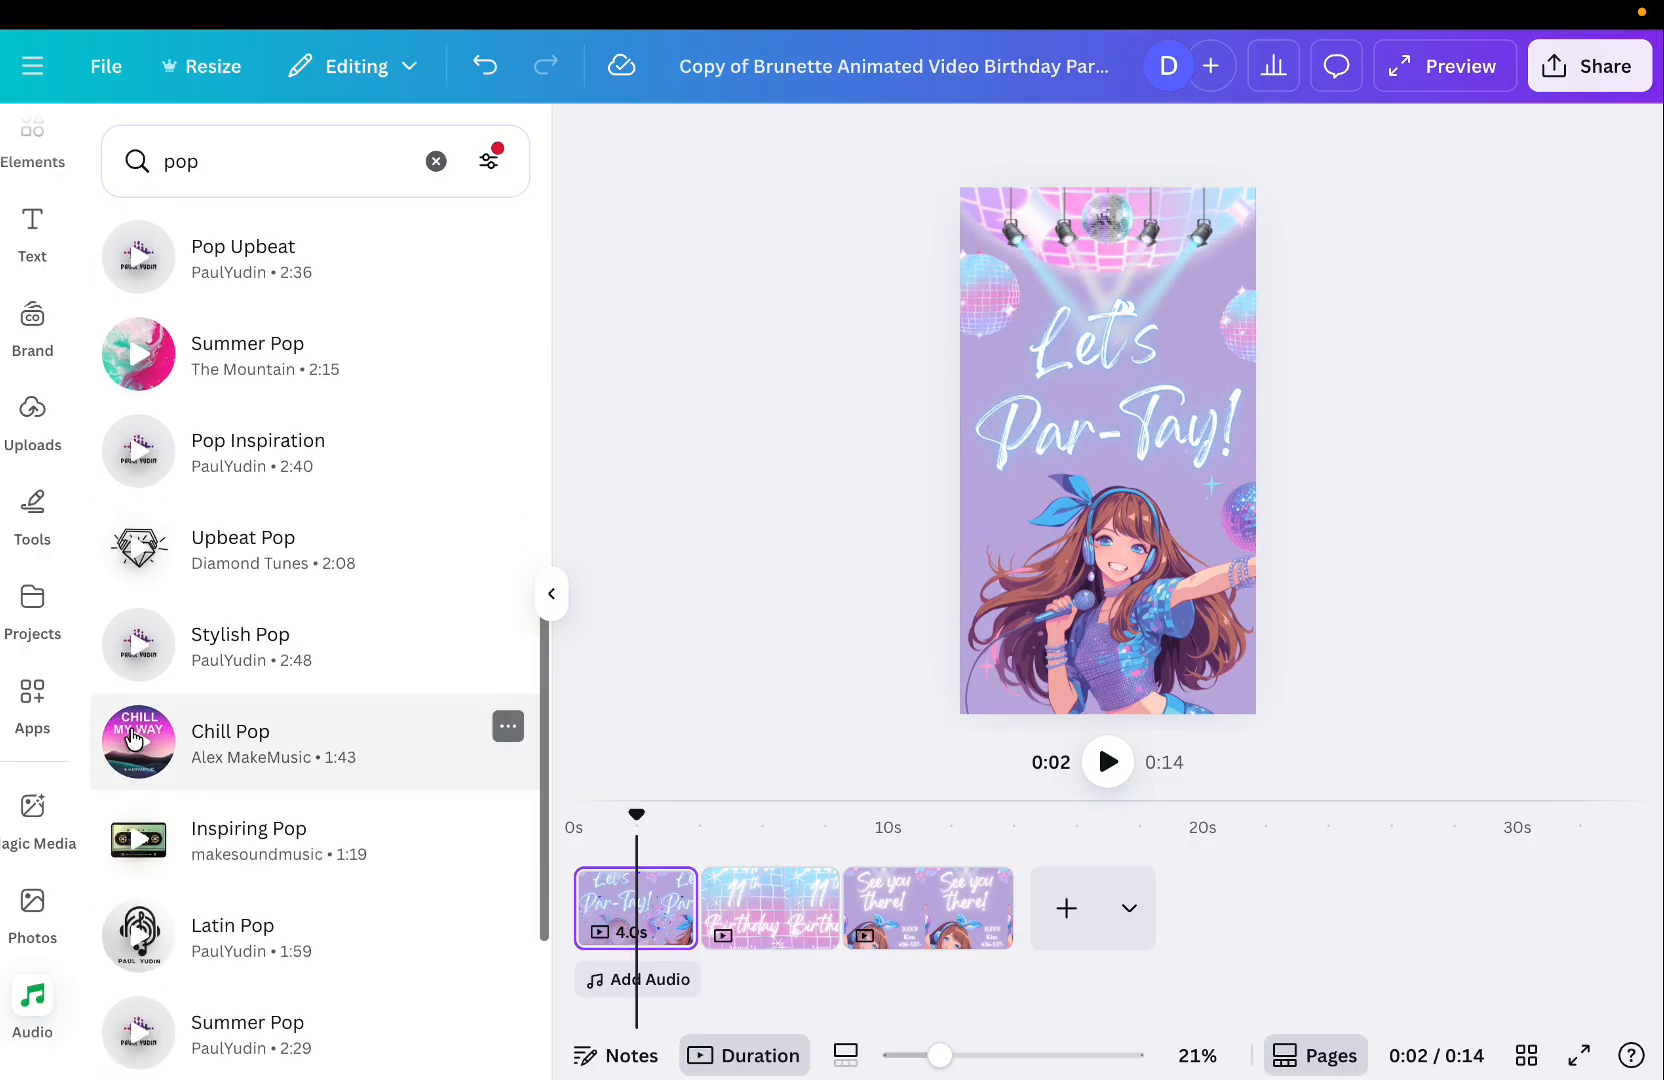
scroll(256, 567, up, 9)
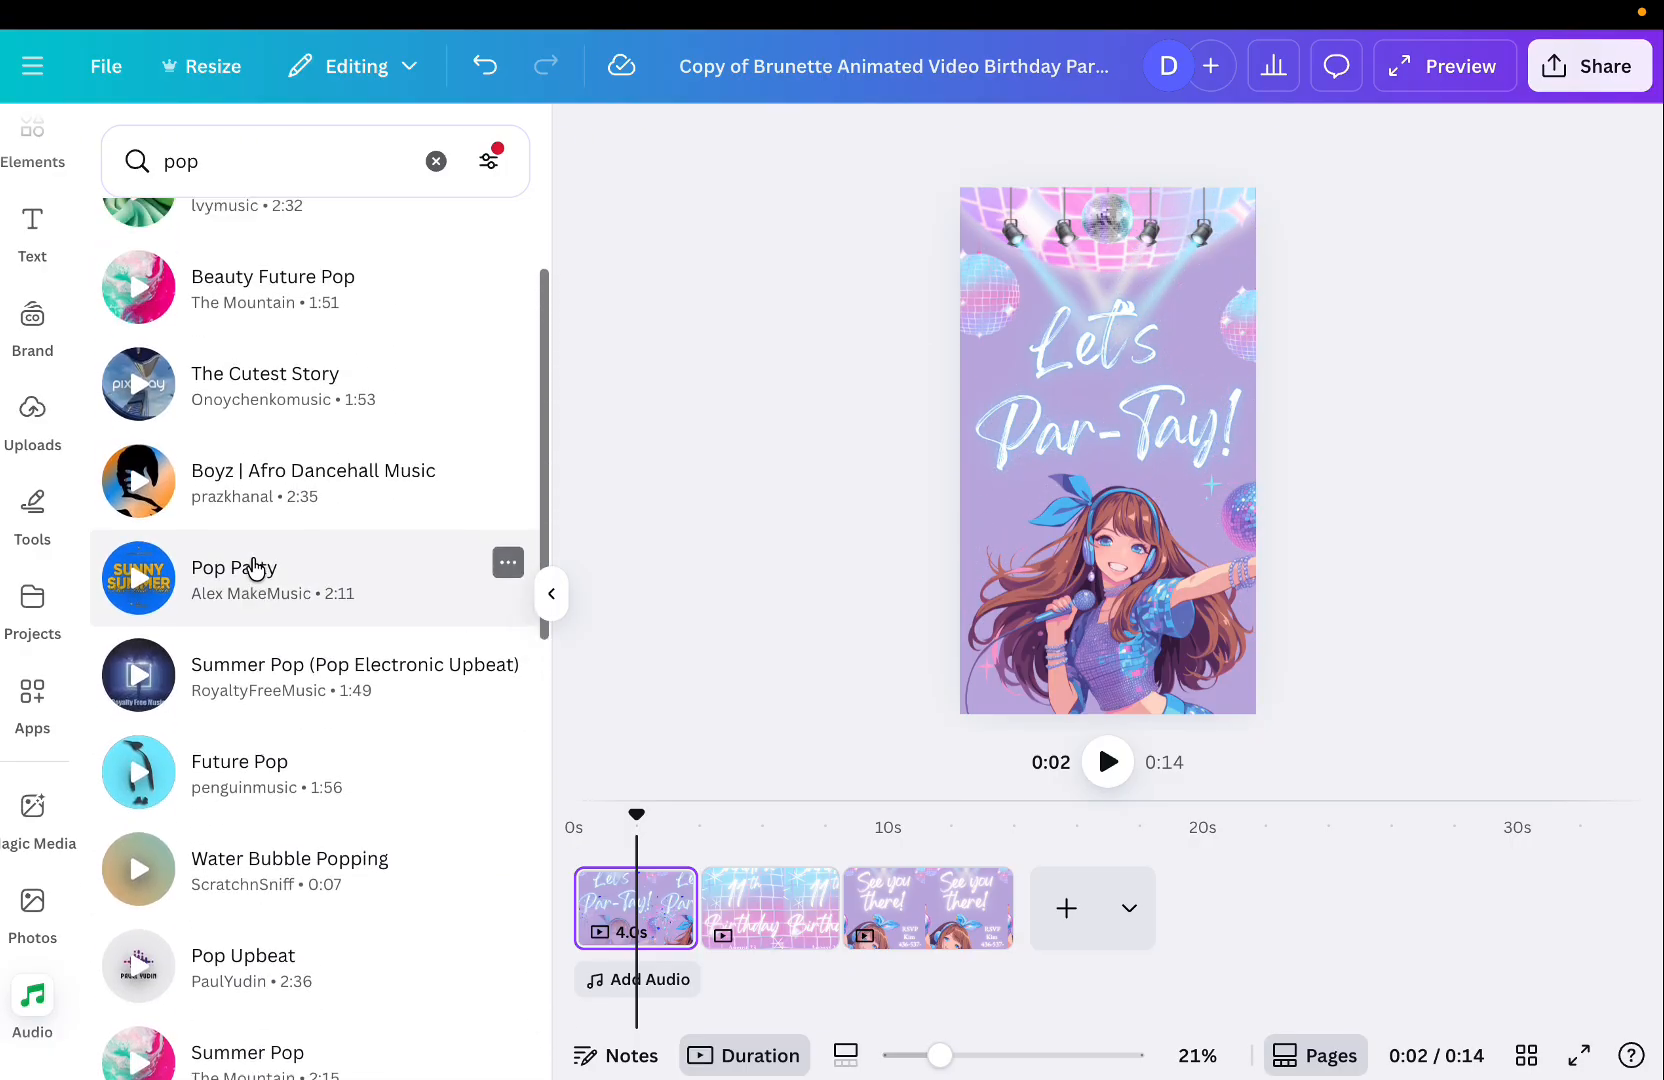
click(139, 358)
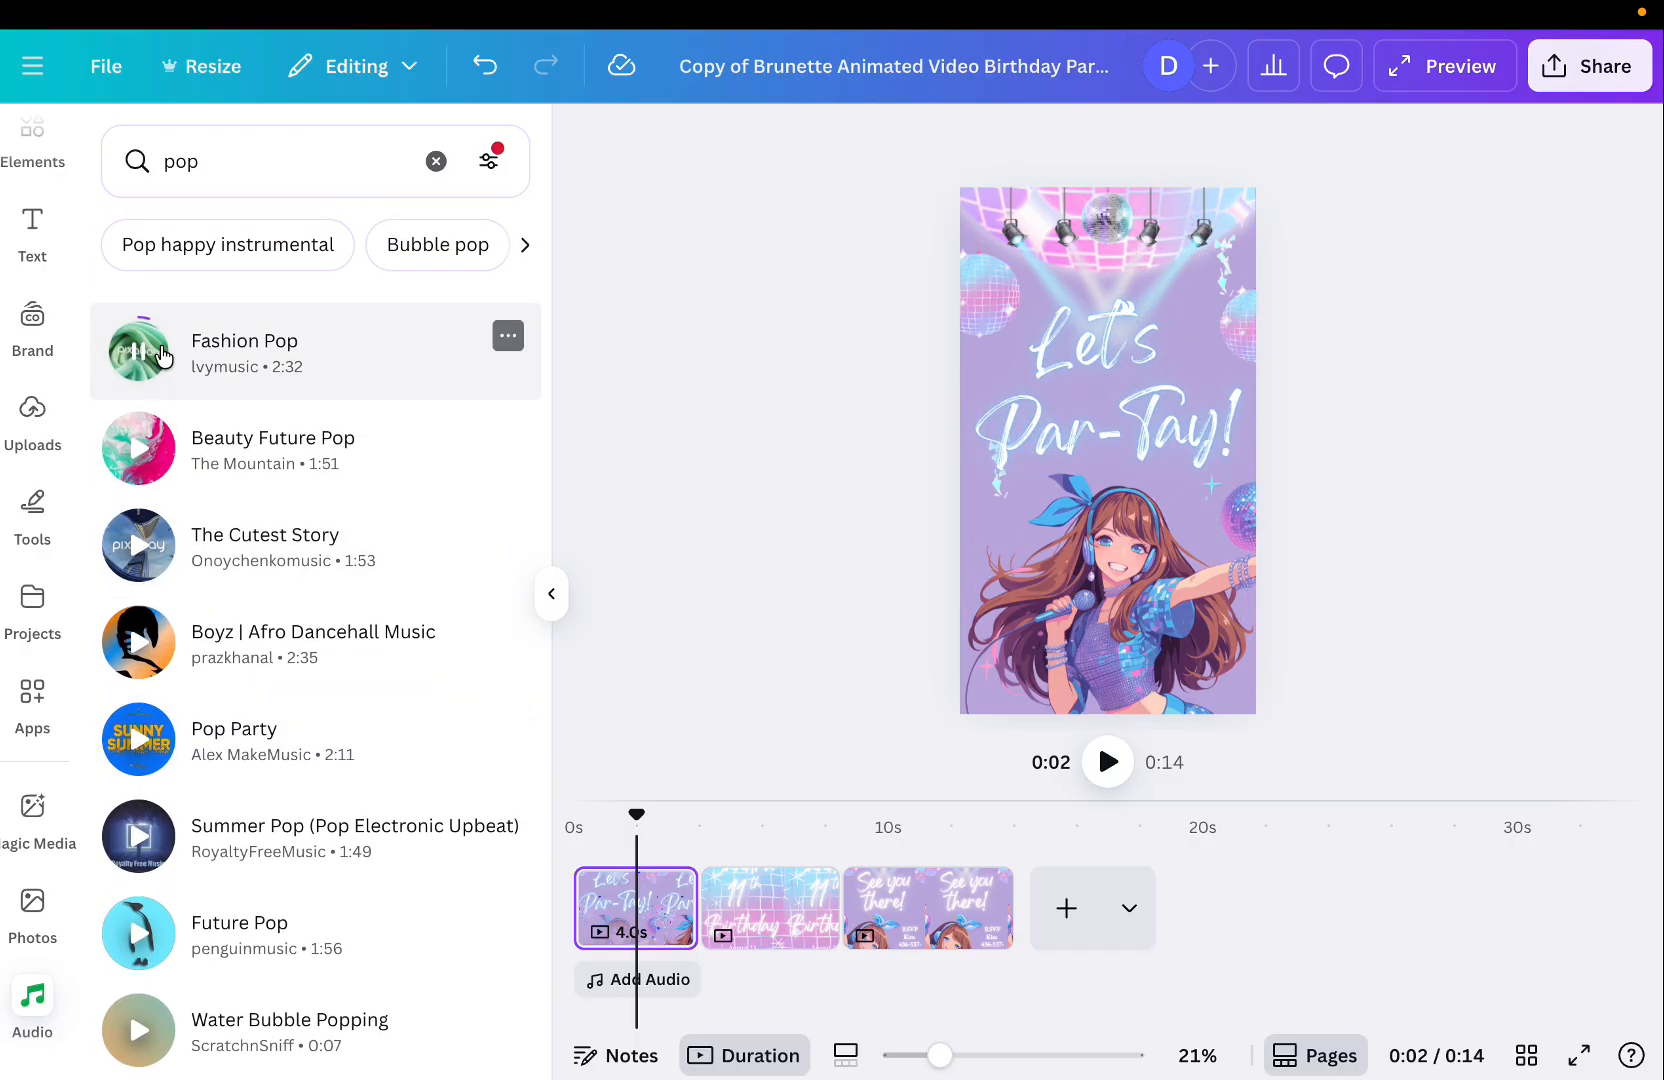
Search for pop happy instrumental music, preview Happy Pop, and add it to the design.
click(272, 172)
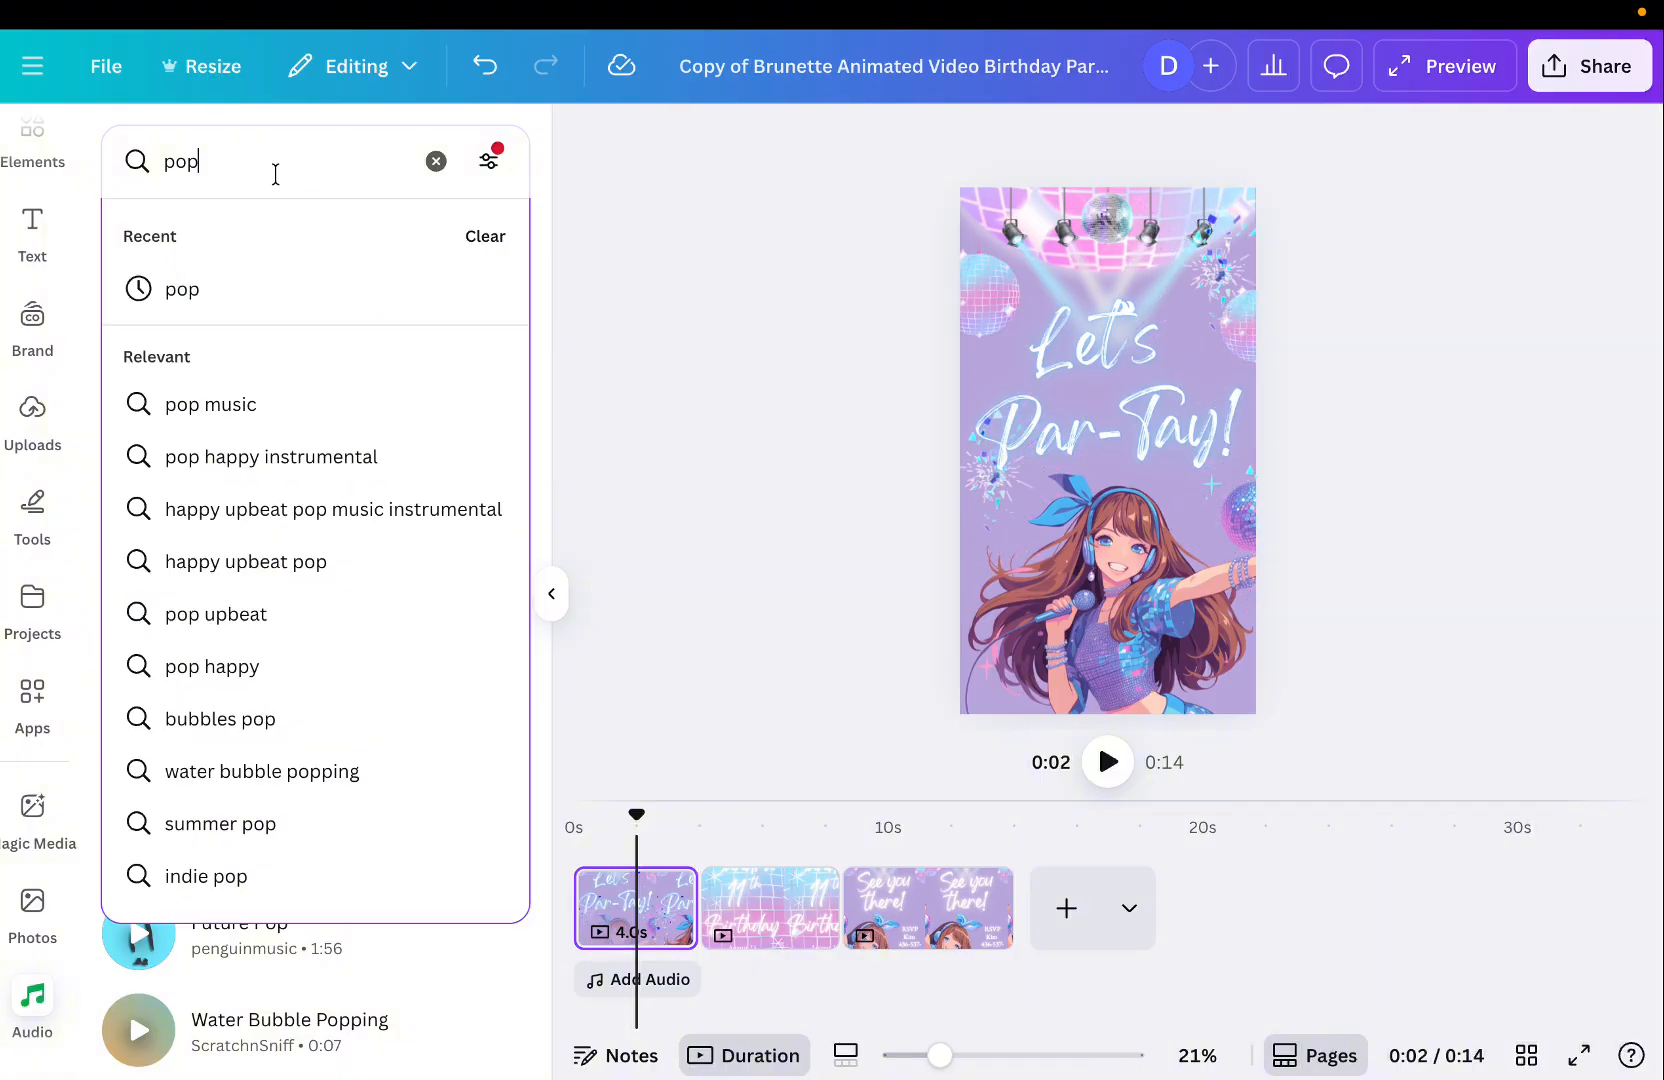
click(284, 460)
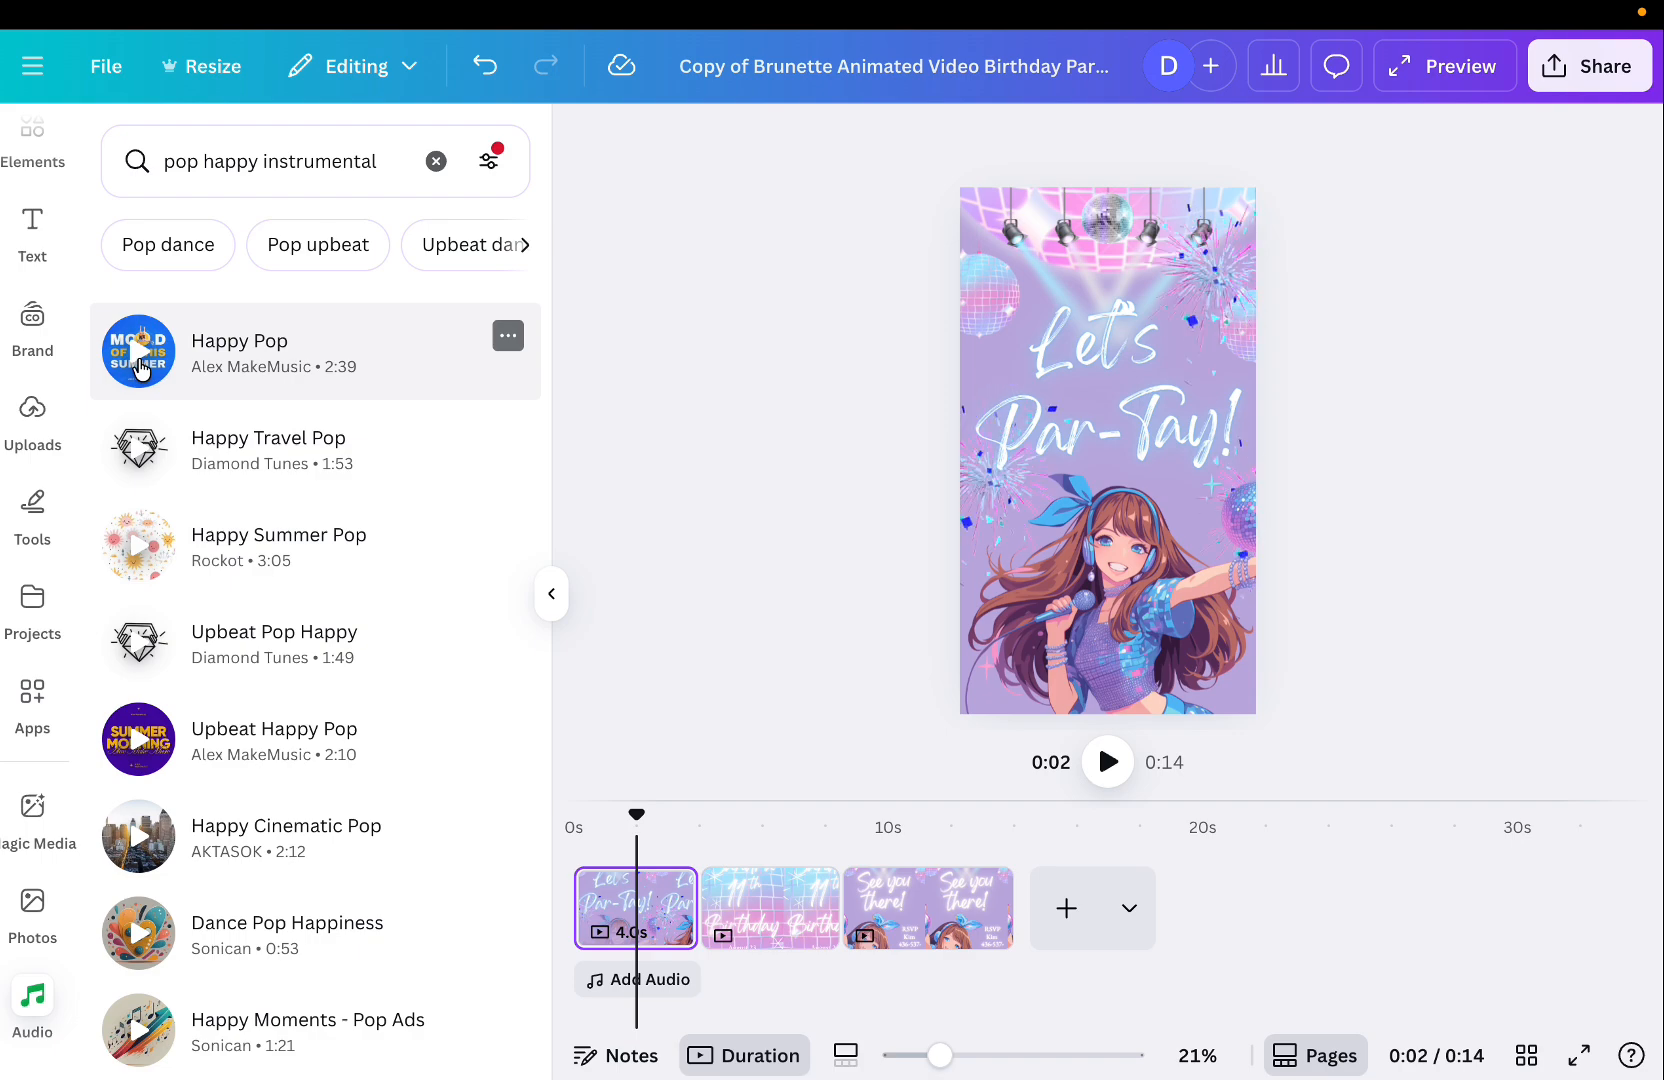
click(140, 366)
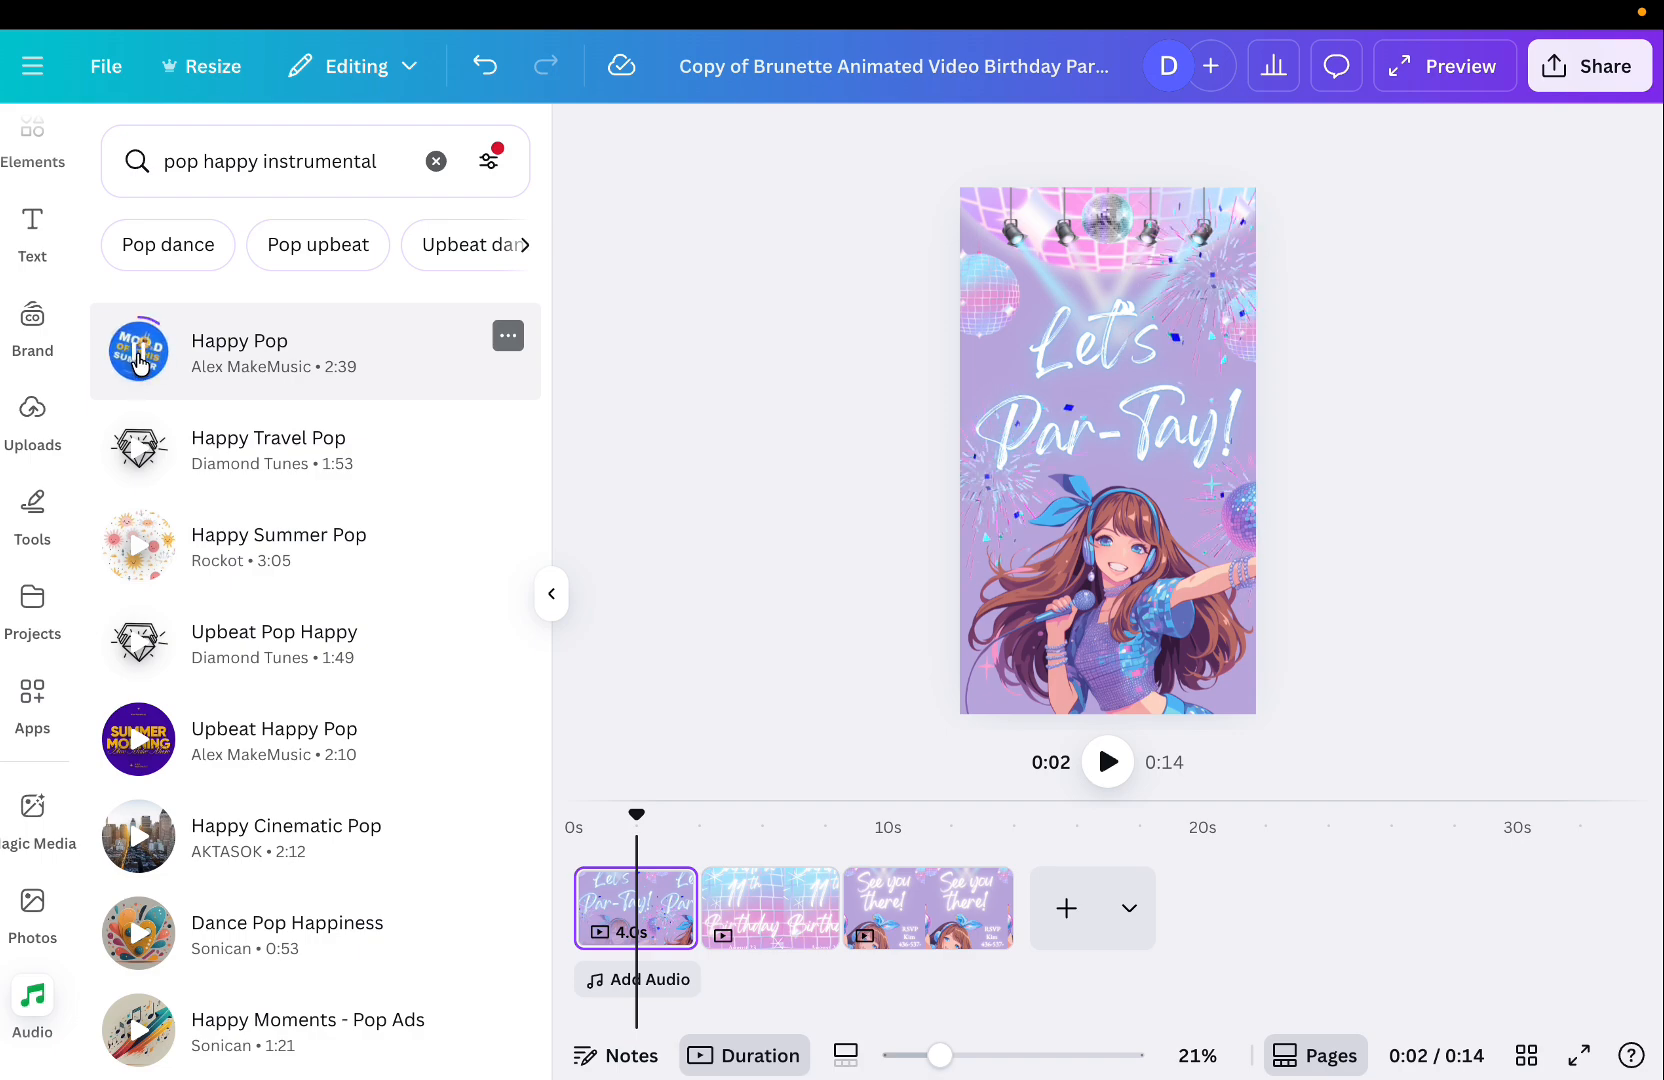
click(140, 362)
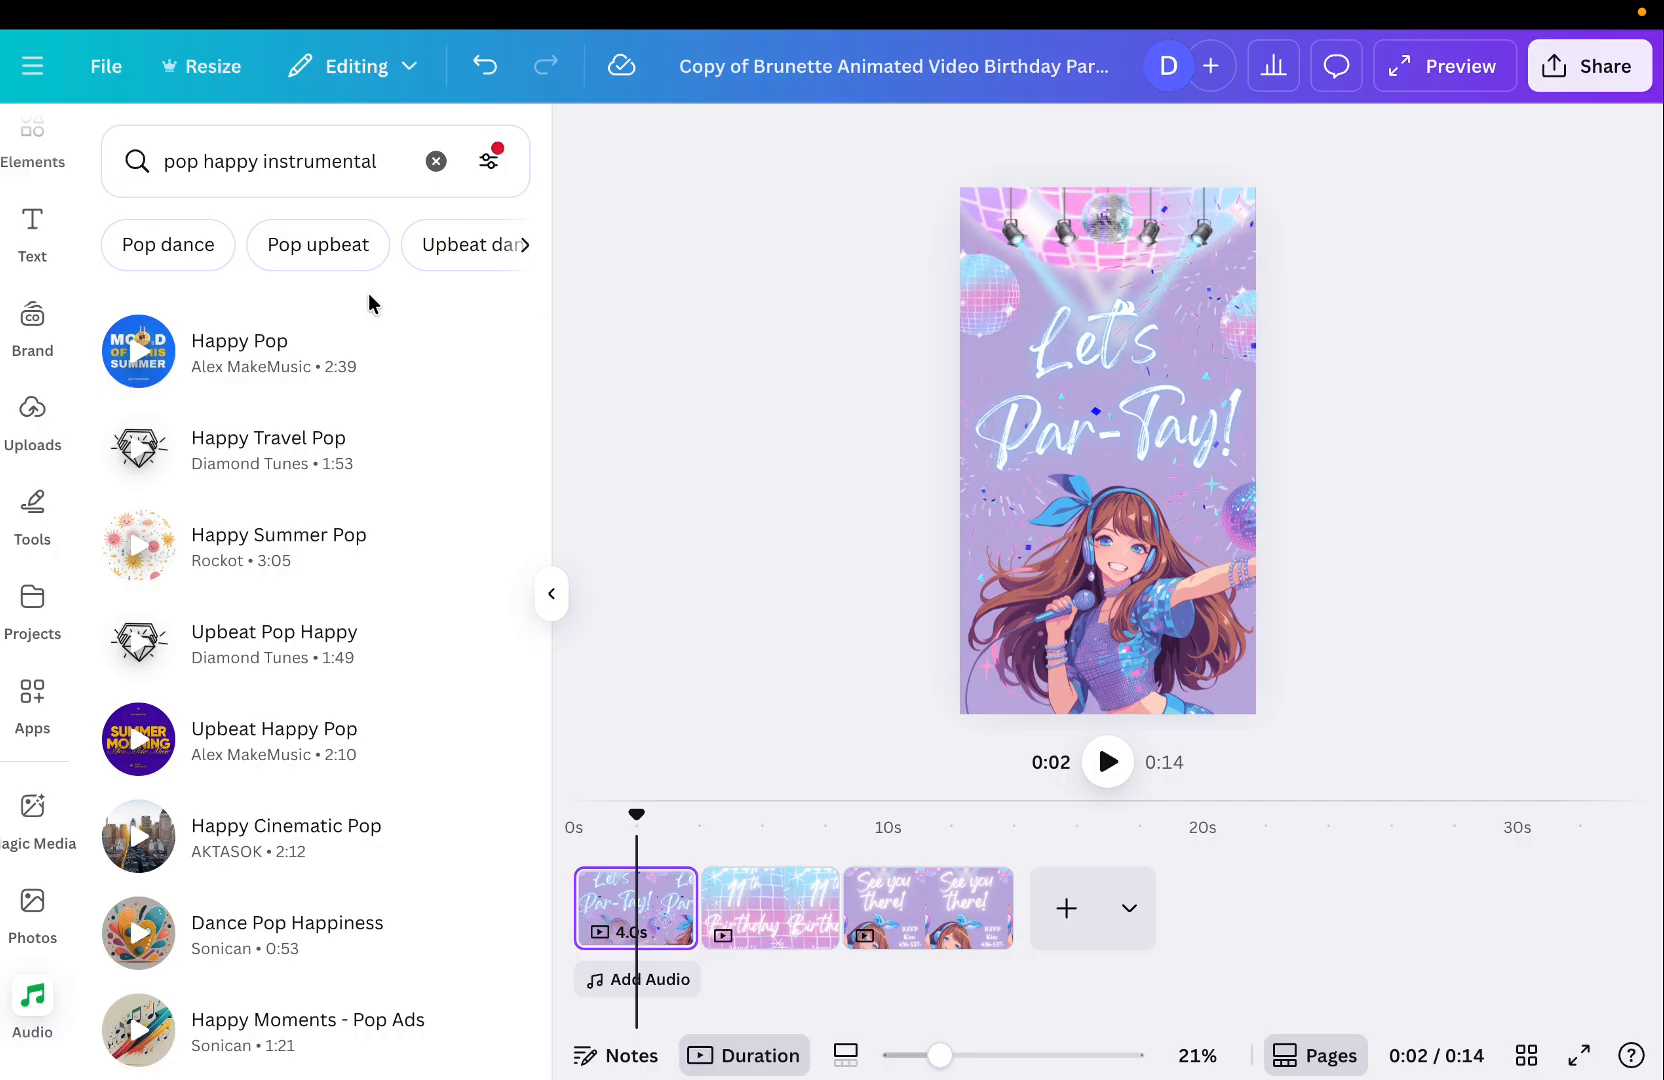
click(288, 360)
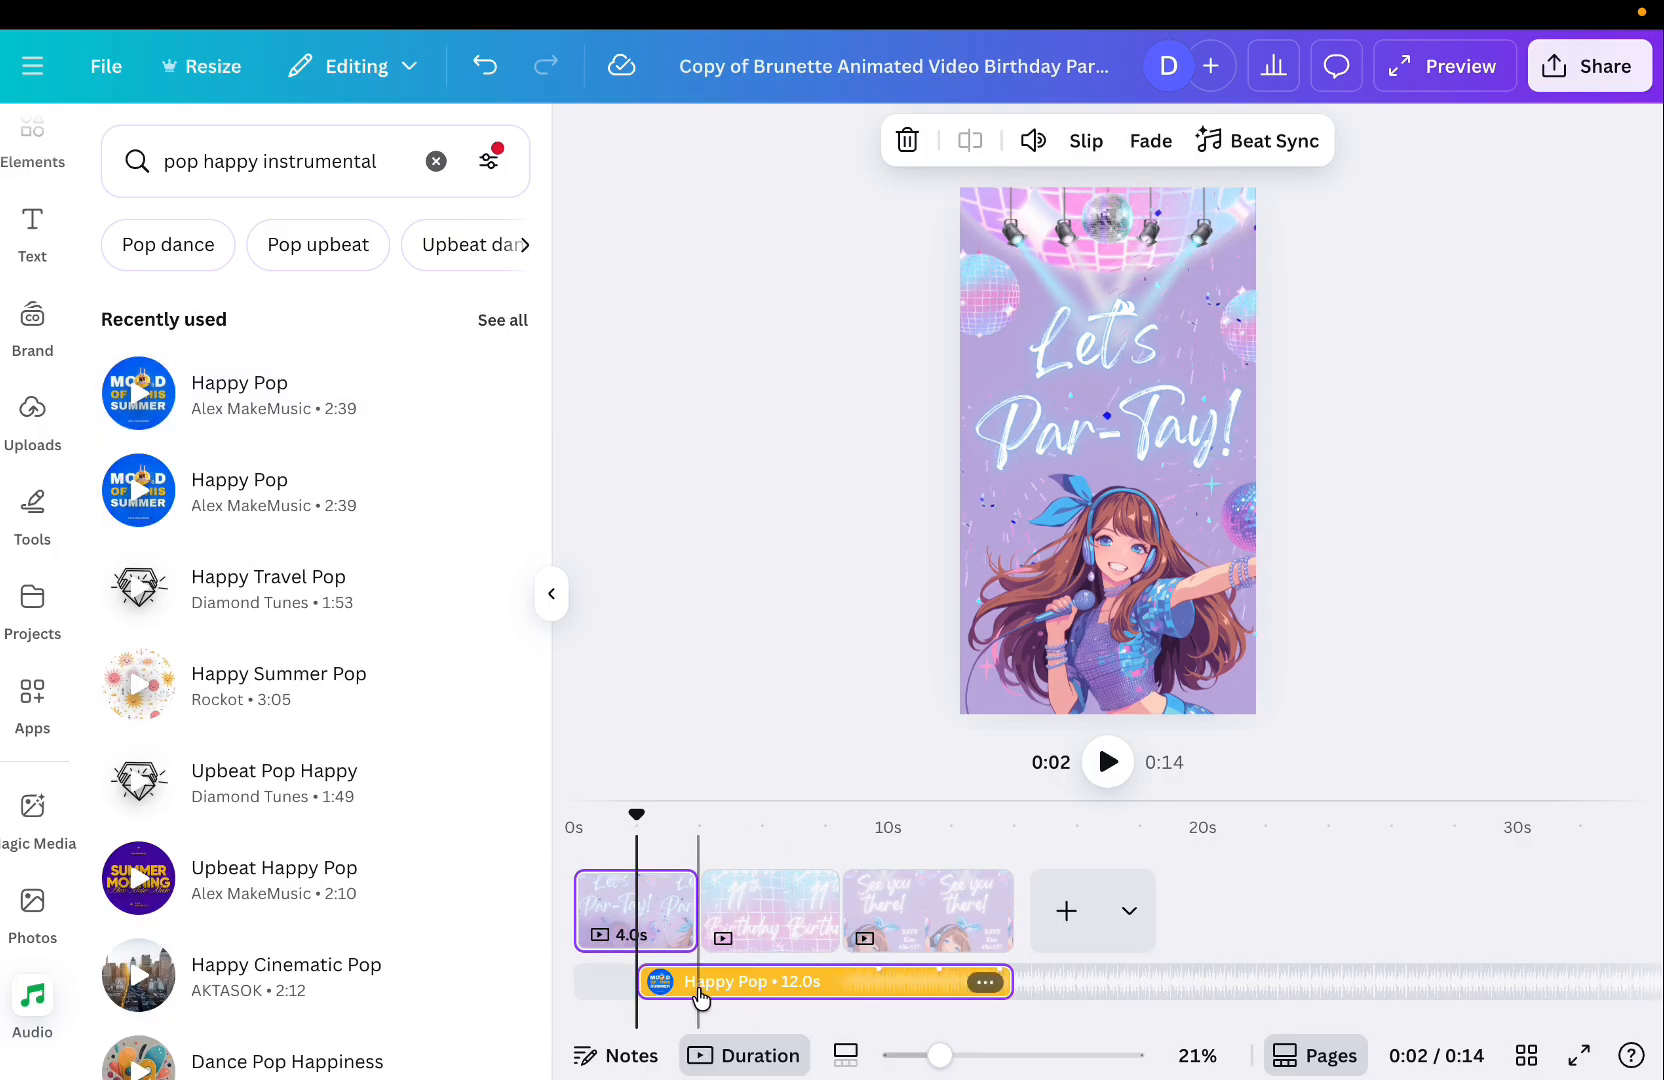
Move the Happy Pop track so it starts at the very beginning of the video.
drag(646, 979, 590, 986)
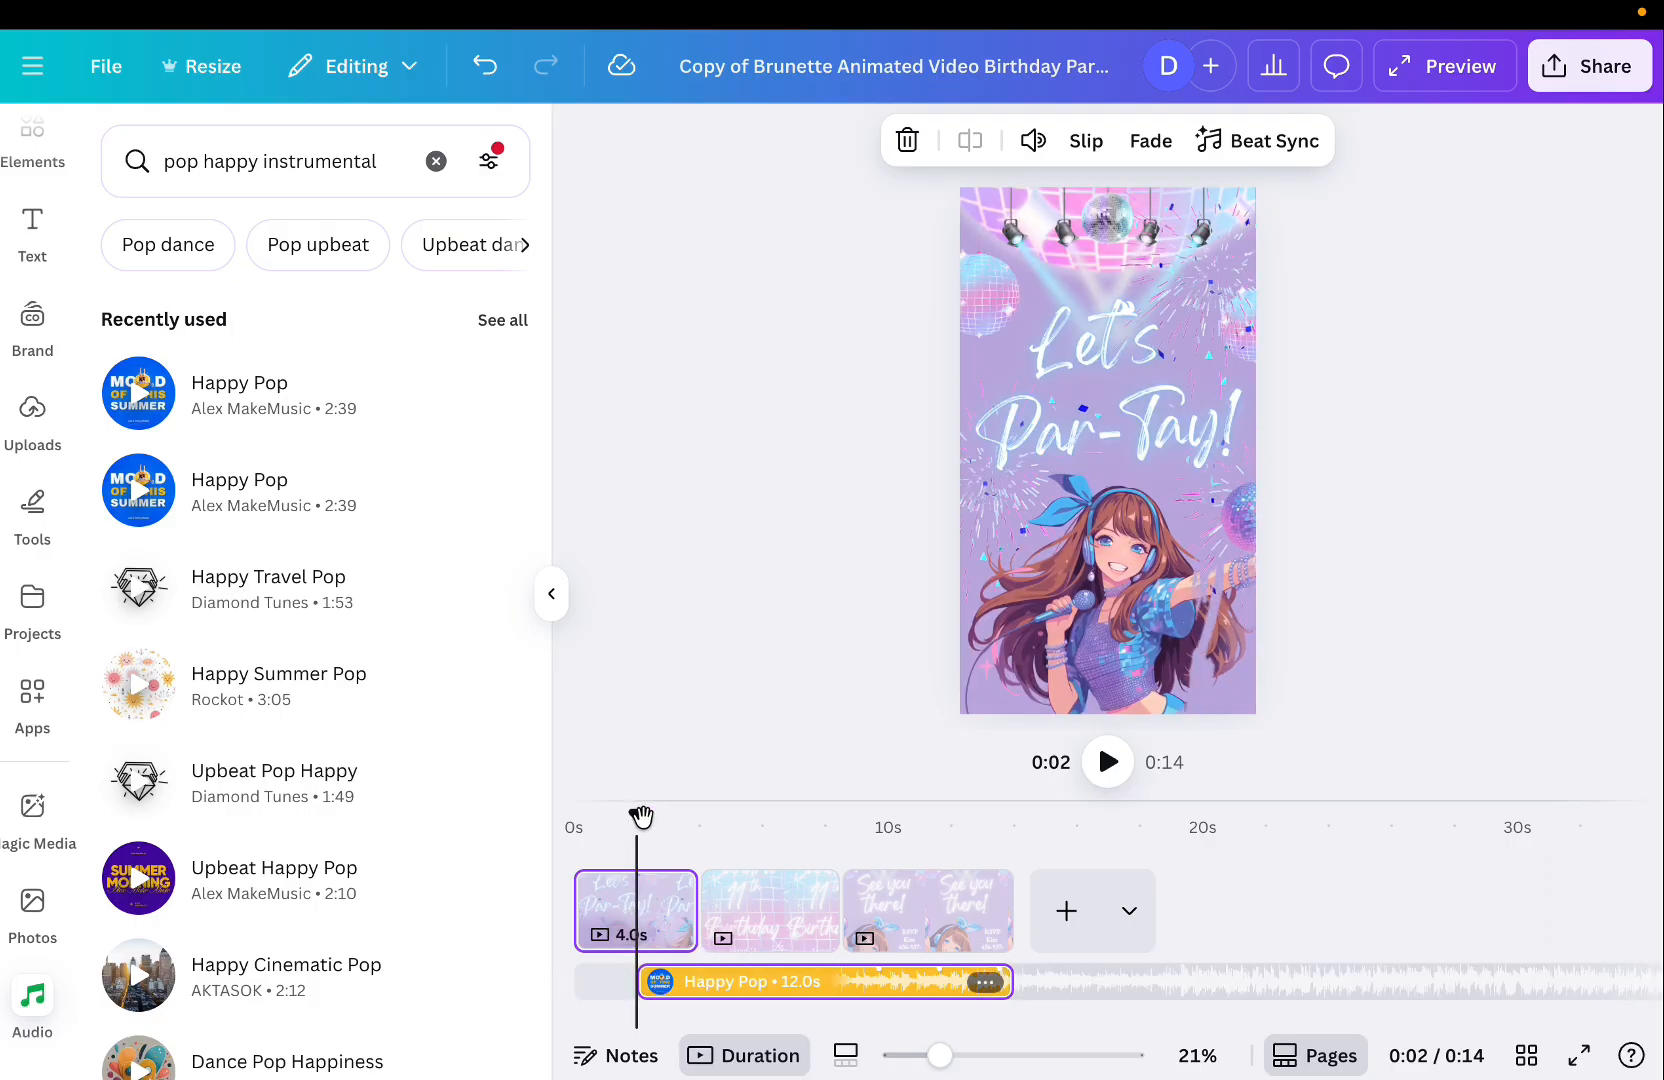
drag(640, 800, 573, 805)
drag(660, 972, 577, 982)
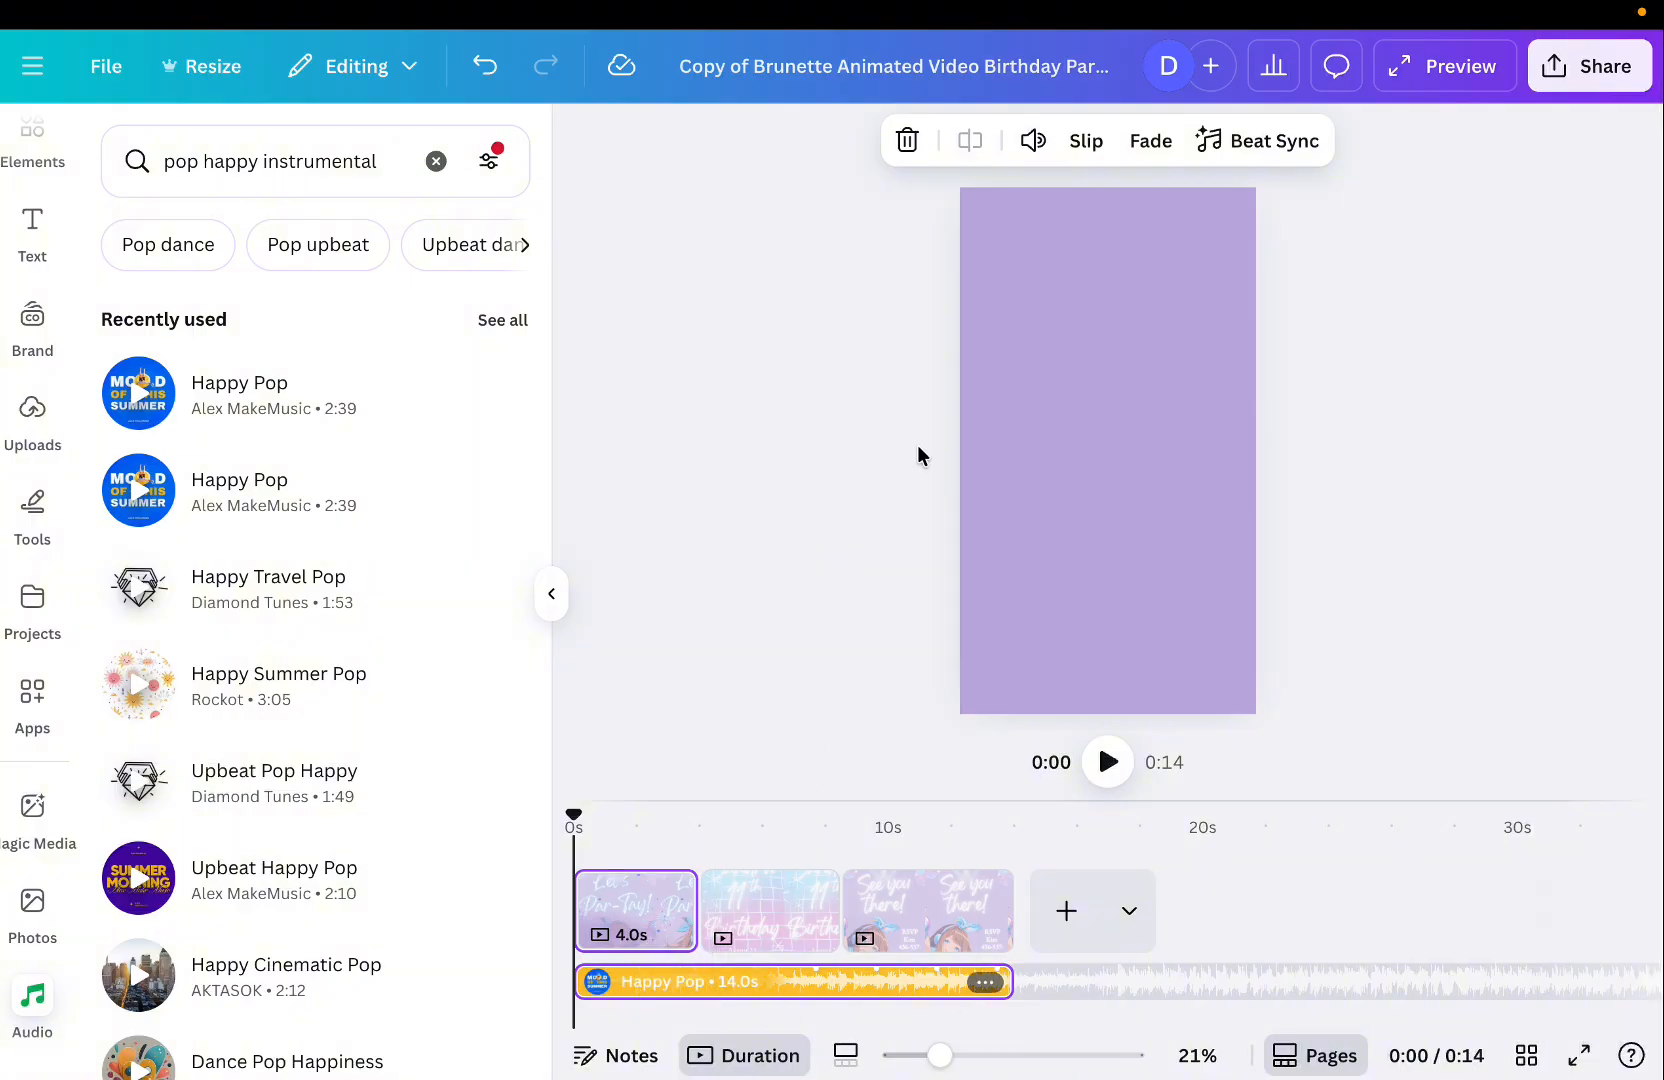
Set the music track's fade out to 1.1 seconds.
click(1139, 150)
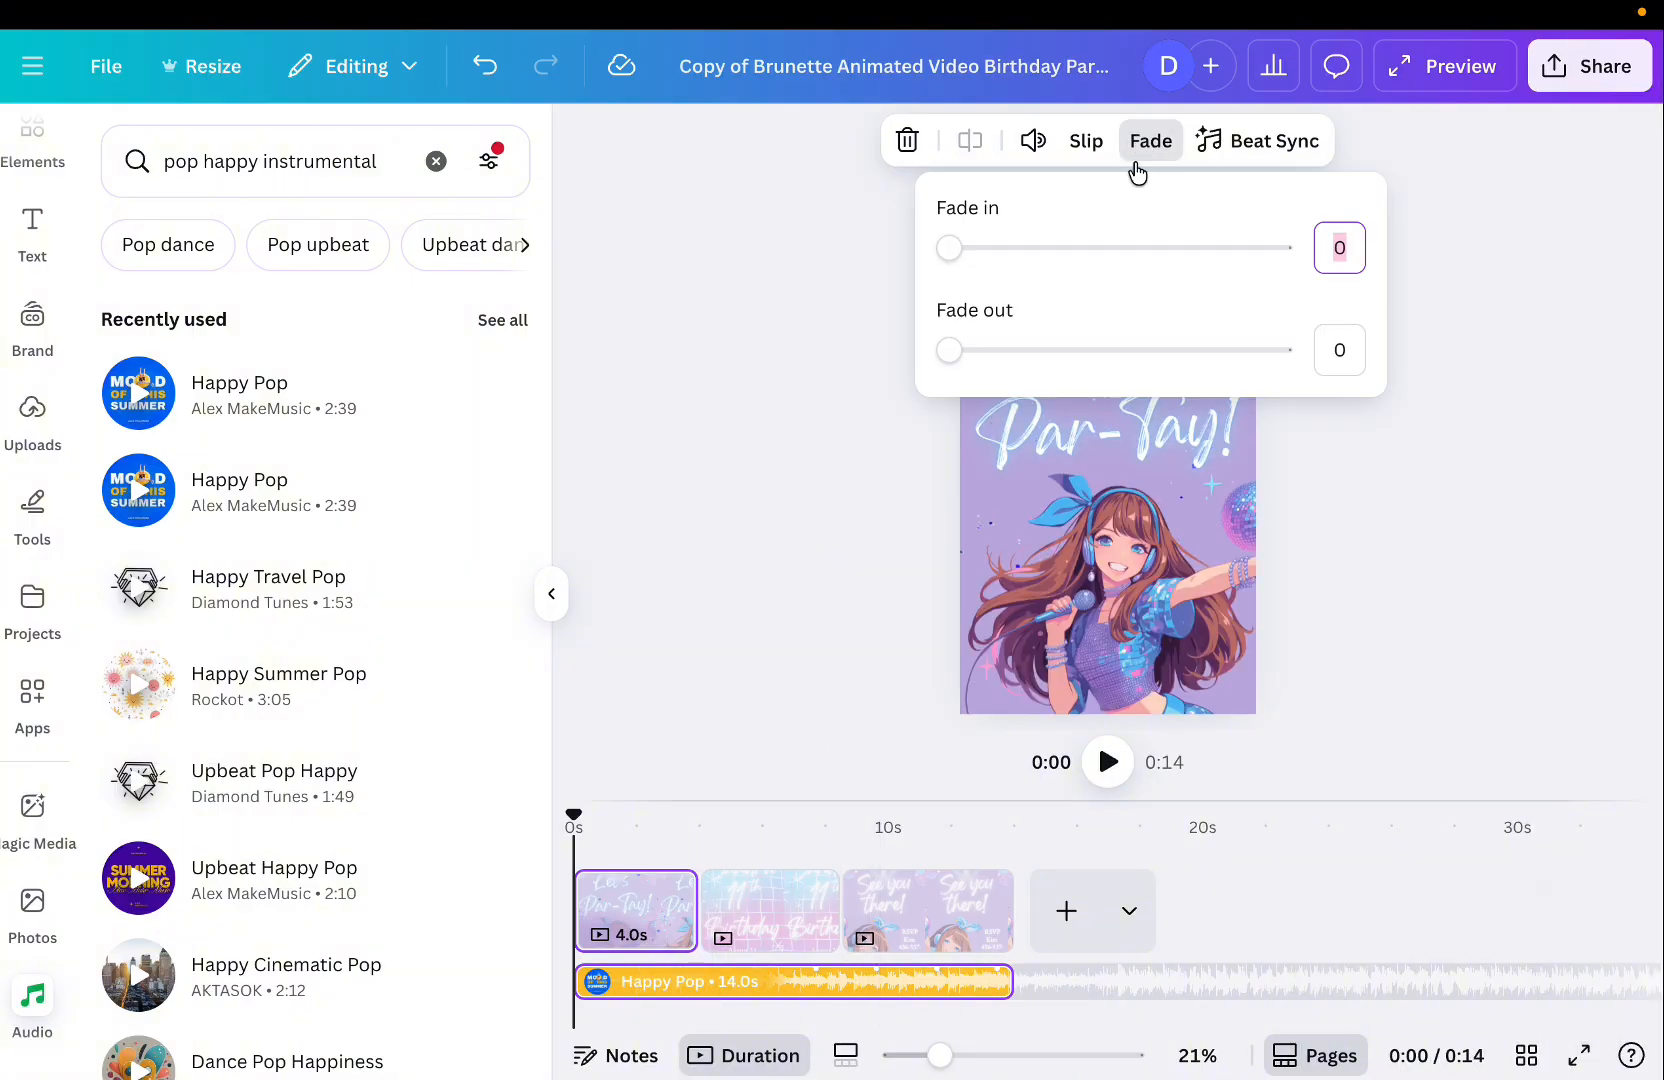
drag(978, 365, 1021, 374)
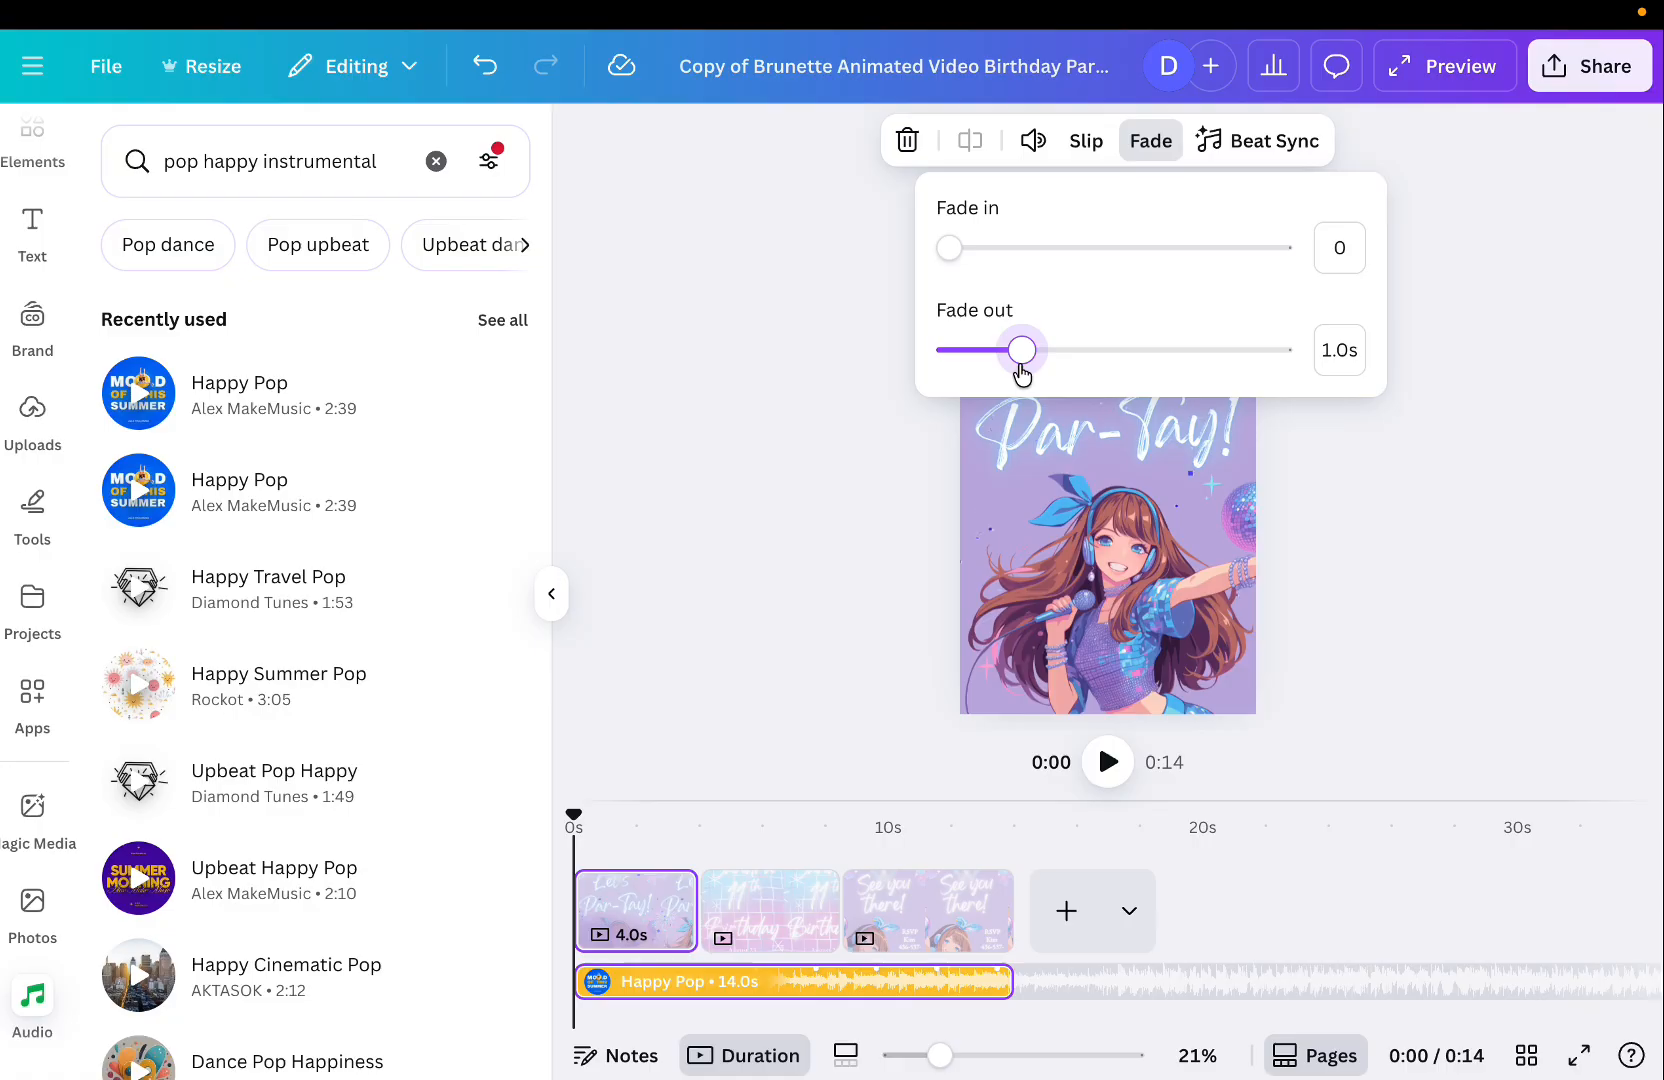
click(897, 401)
Lower the volume of the Happy Pop music track.
click(822, 986)
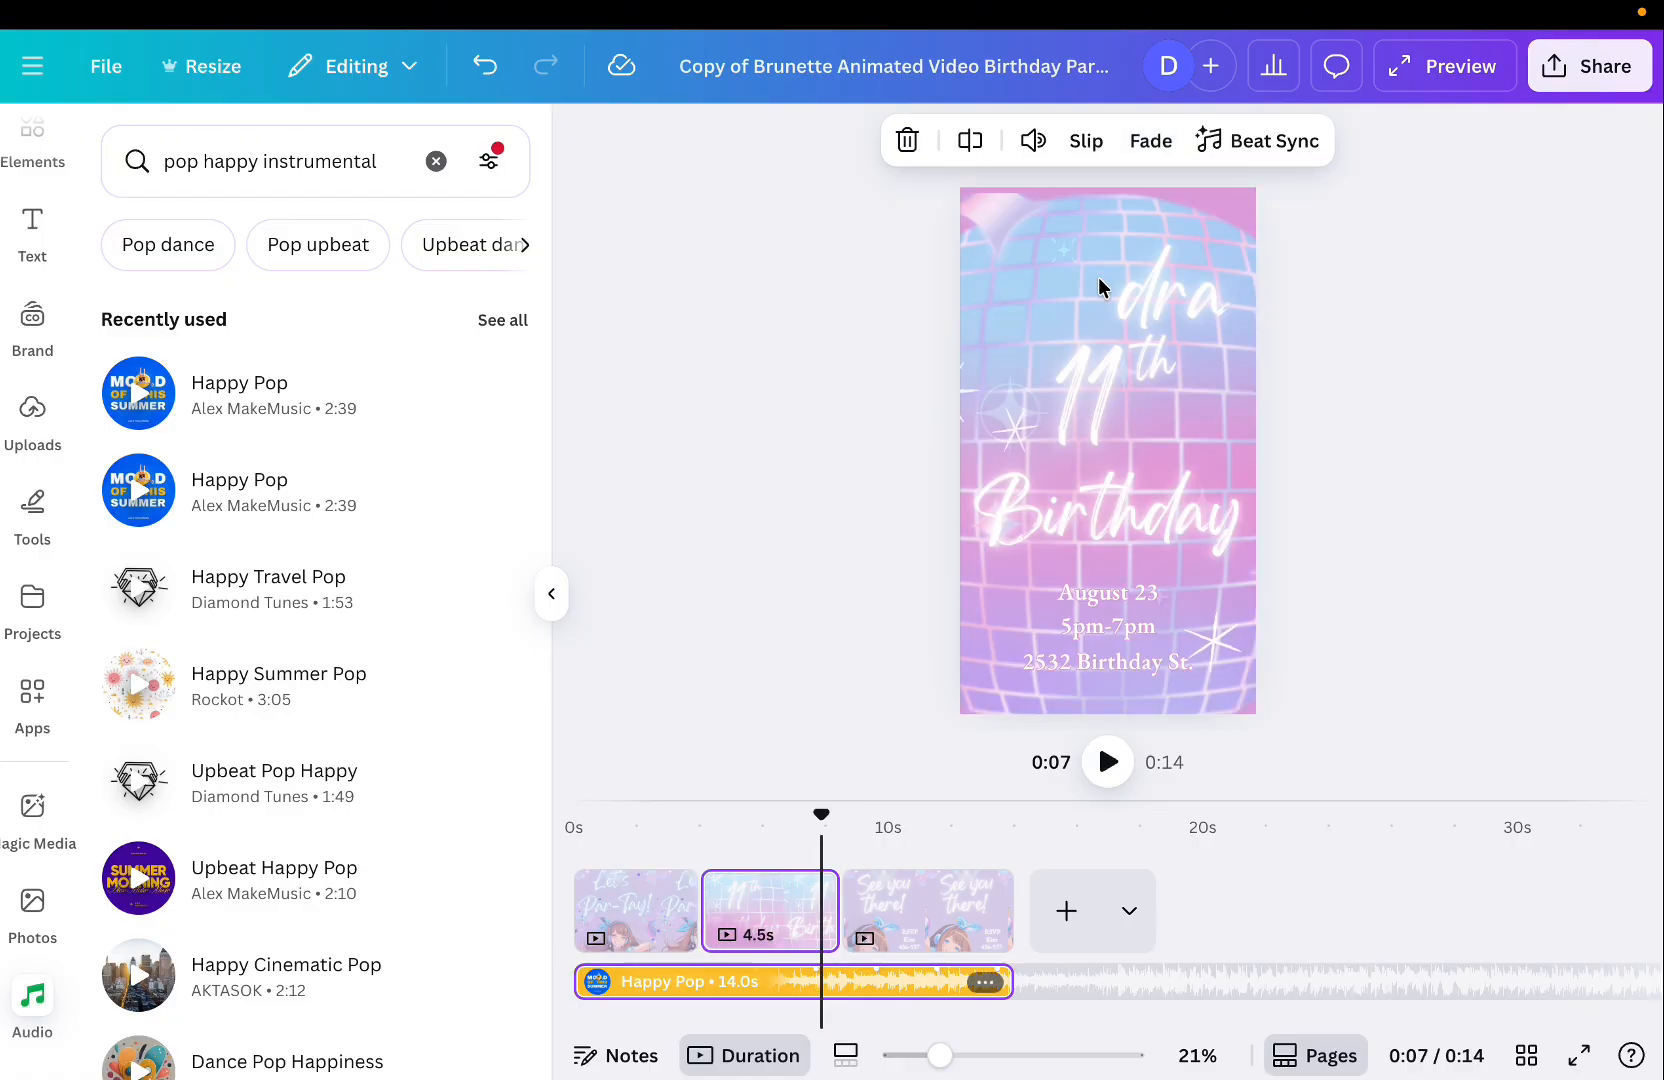
click(1033, 141)
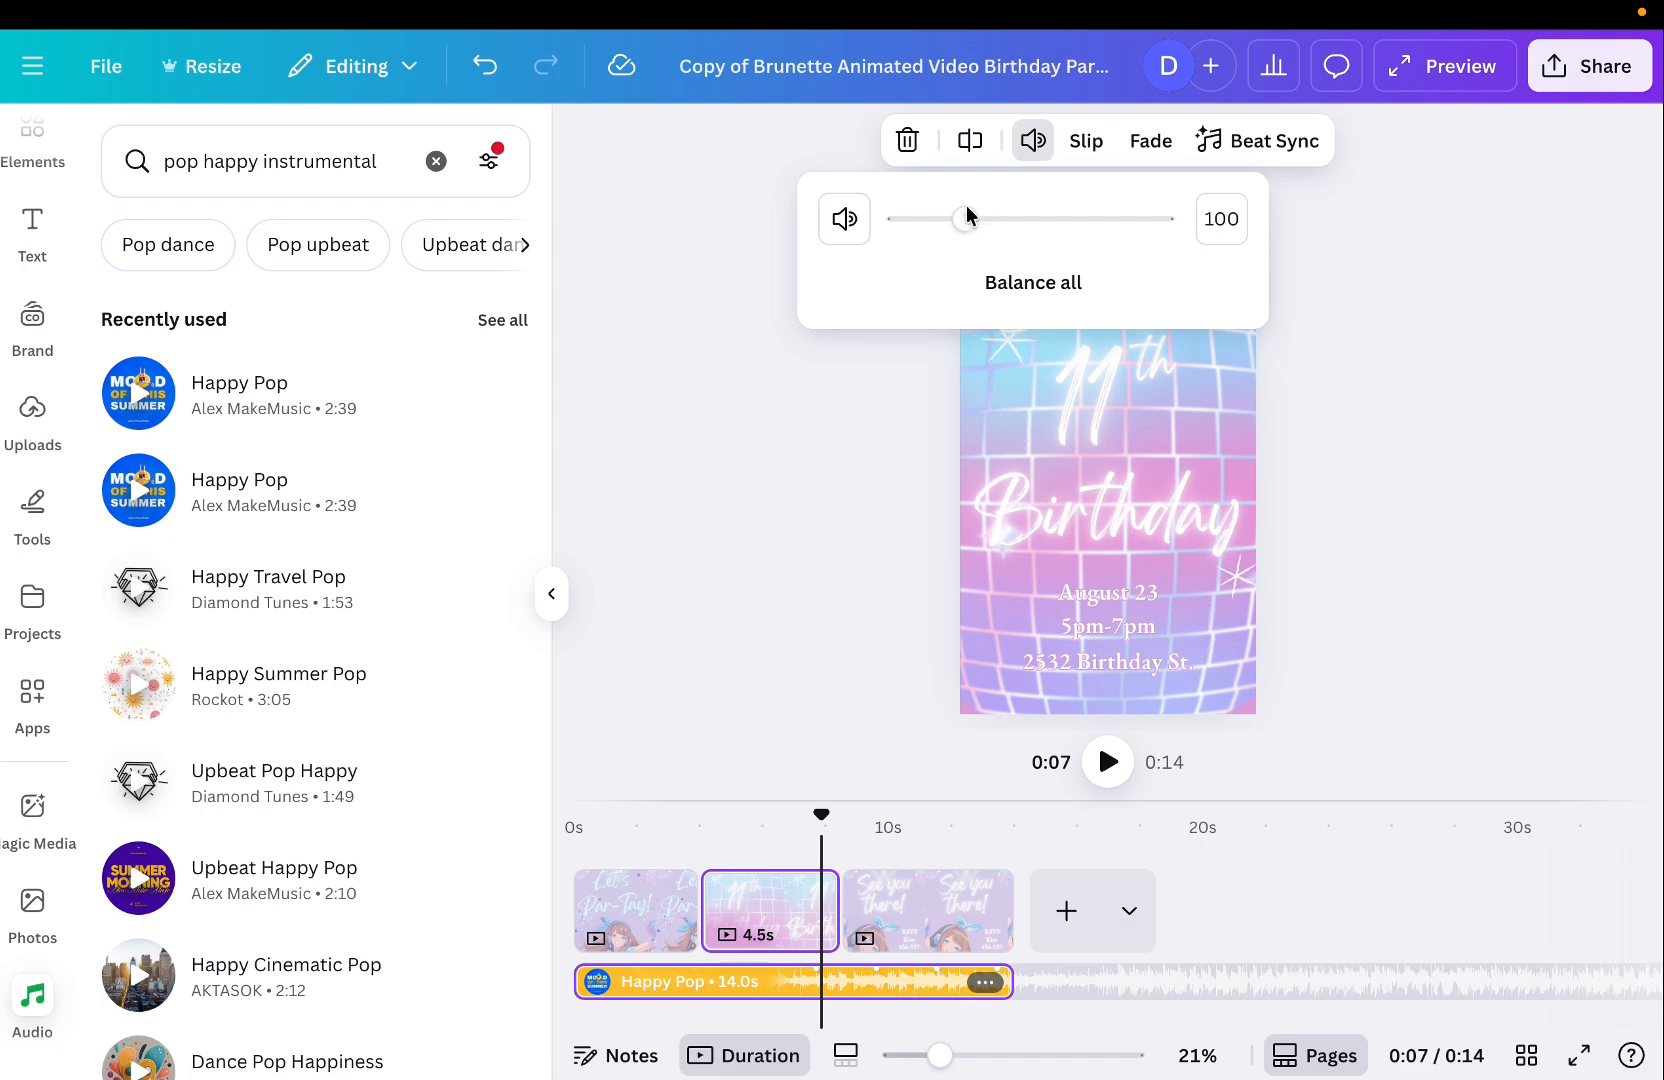
mouse_move(967, 213)
mouse_down()
mouse_move(986, 222)
mouse_move(939, 228)
mouse_up()
click(868, 386)
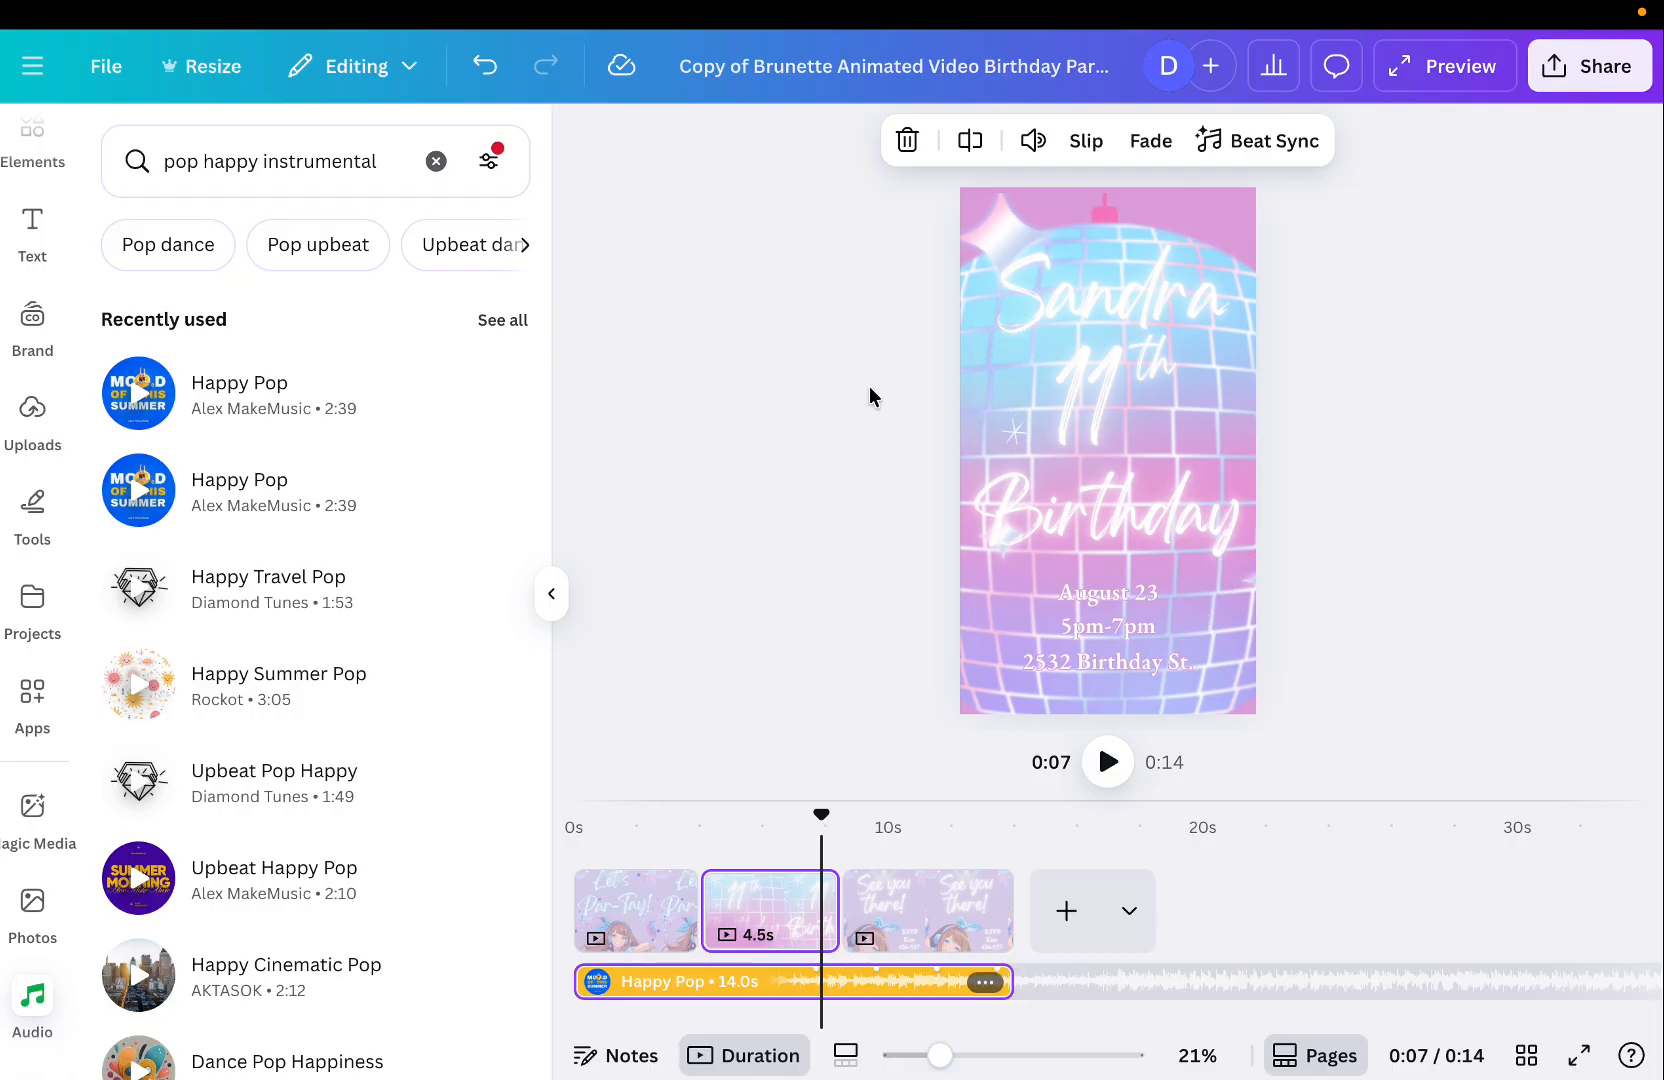
click(1031, 142)
mouse_move(937, 228)
mouse_down()
mouse_move(997, 228)
mouse_move(928, 232)
mouse_move(942, 232)
mouse_up()
click(763, 582)
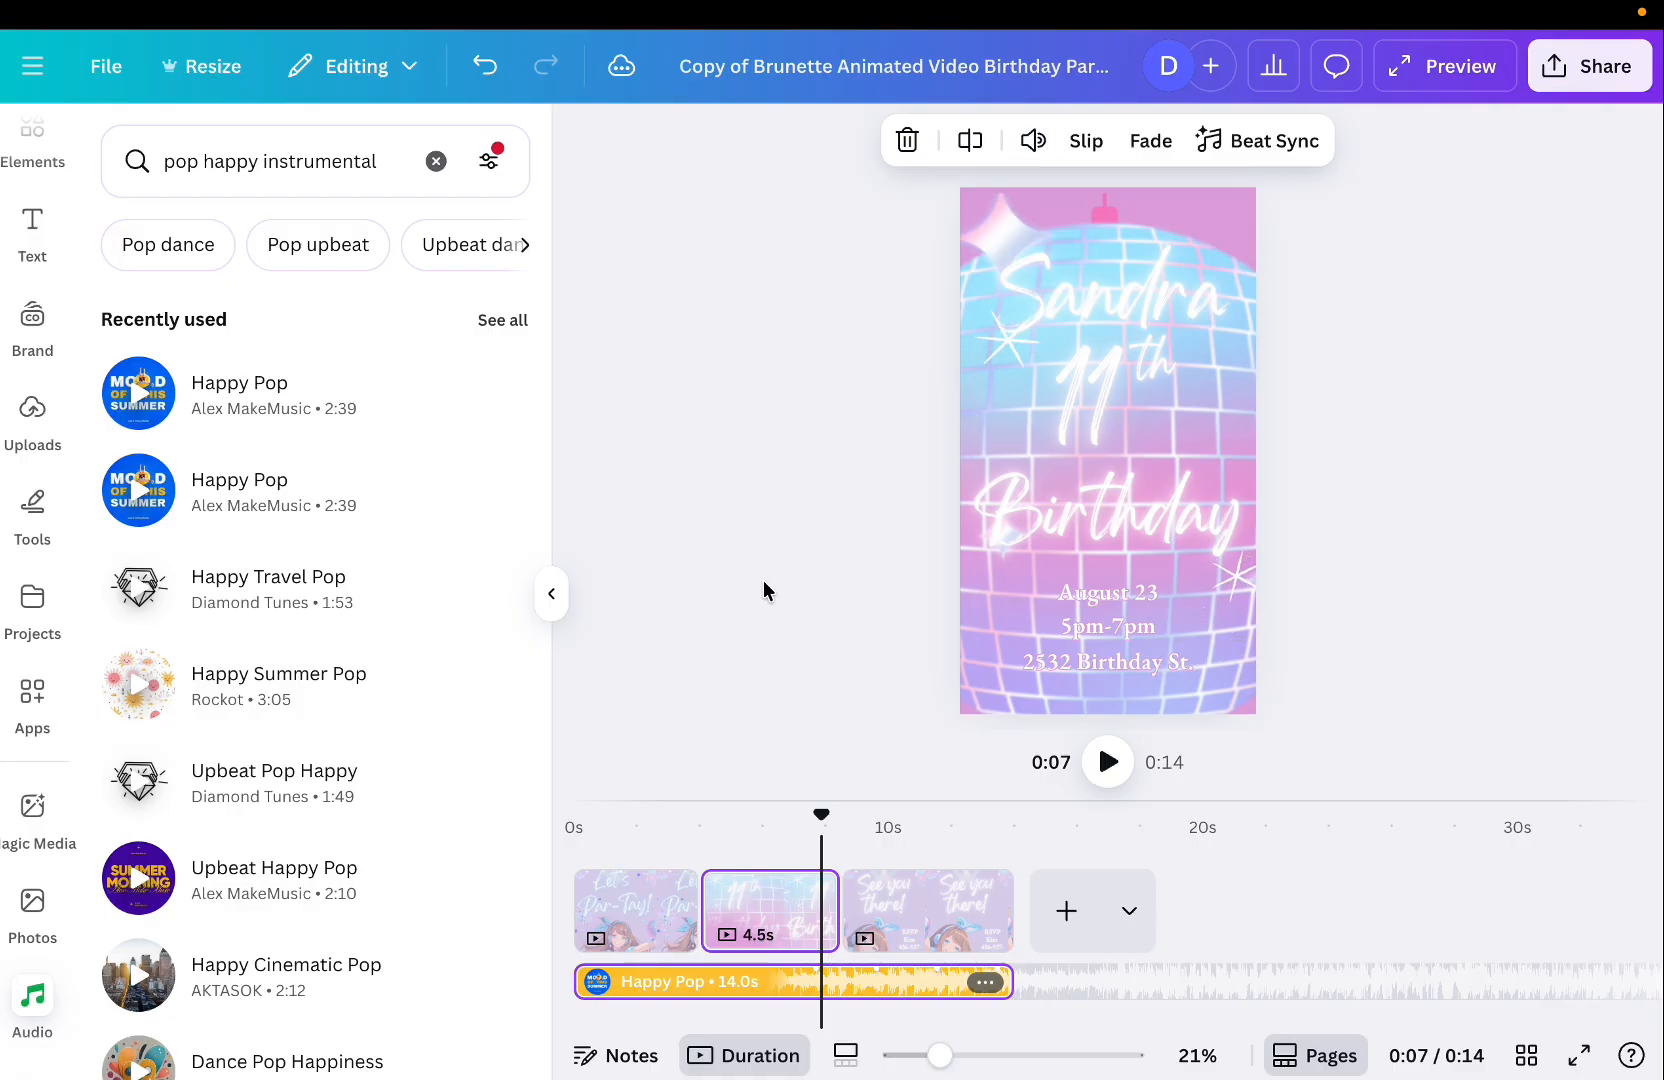
click(664, 889)
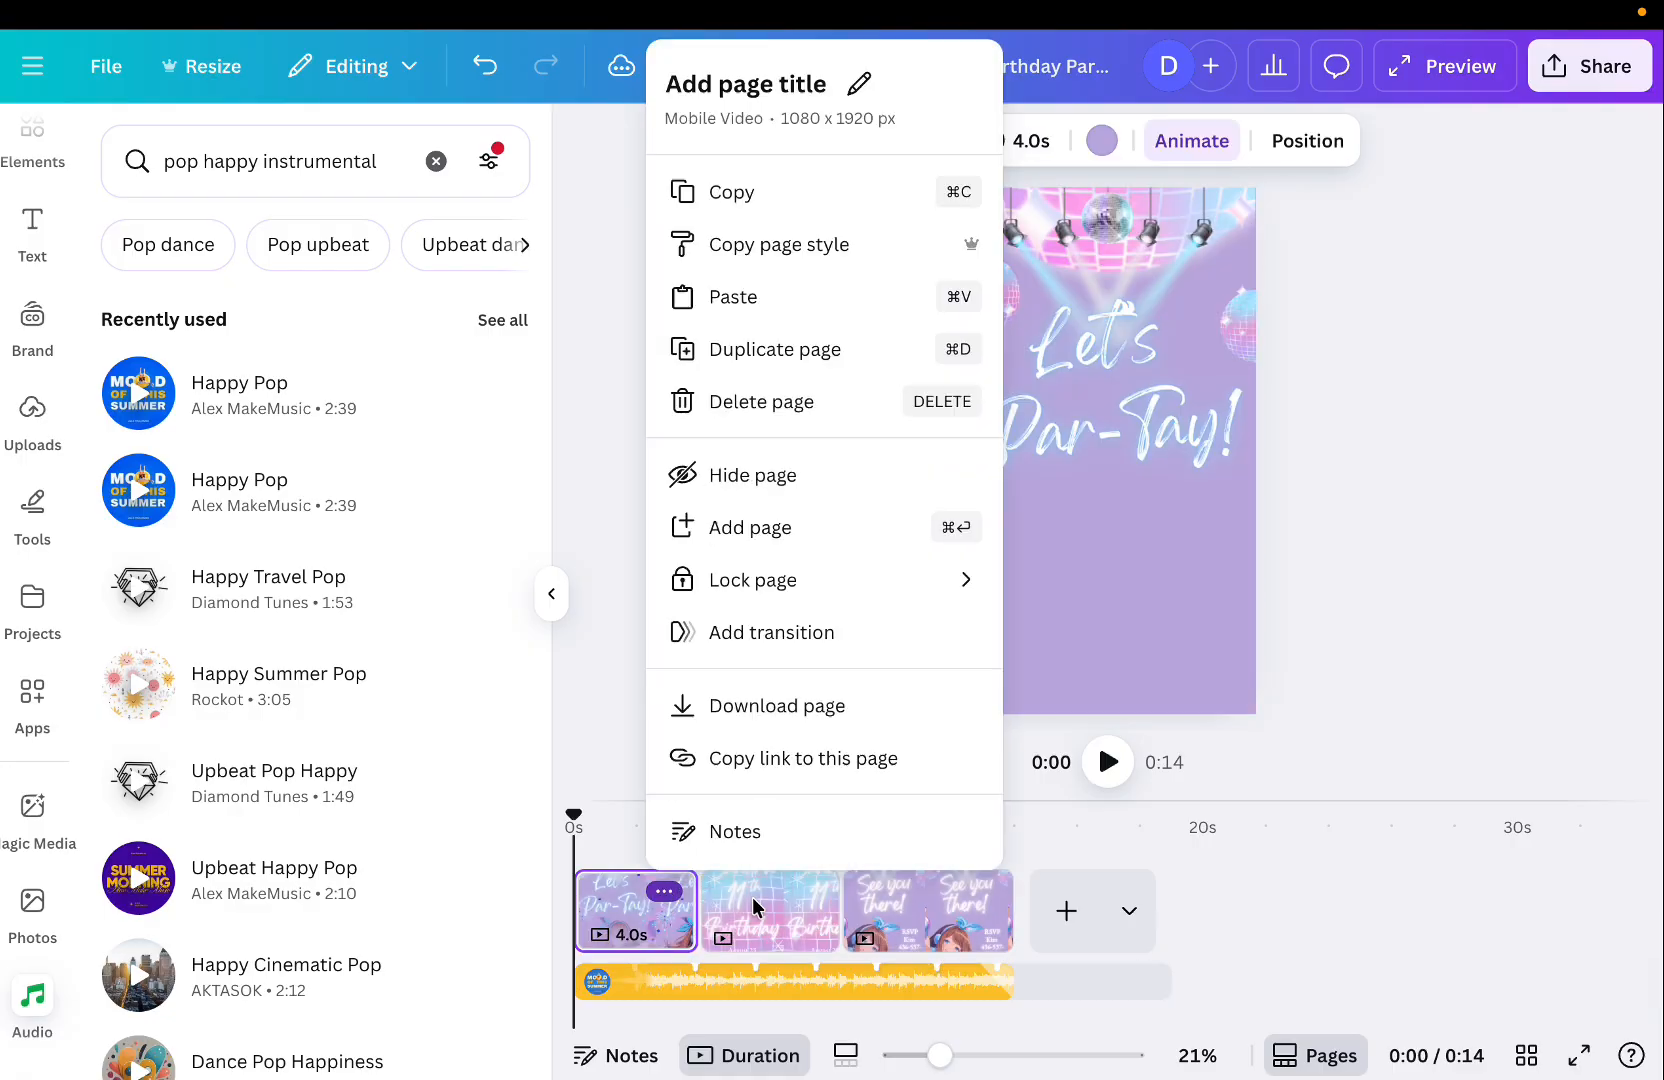
click(580, 414)
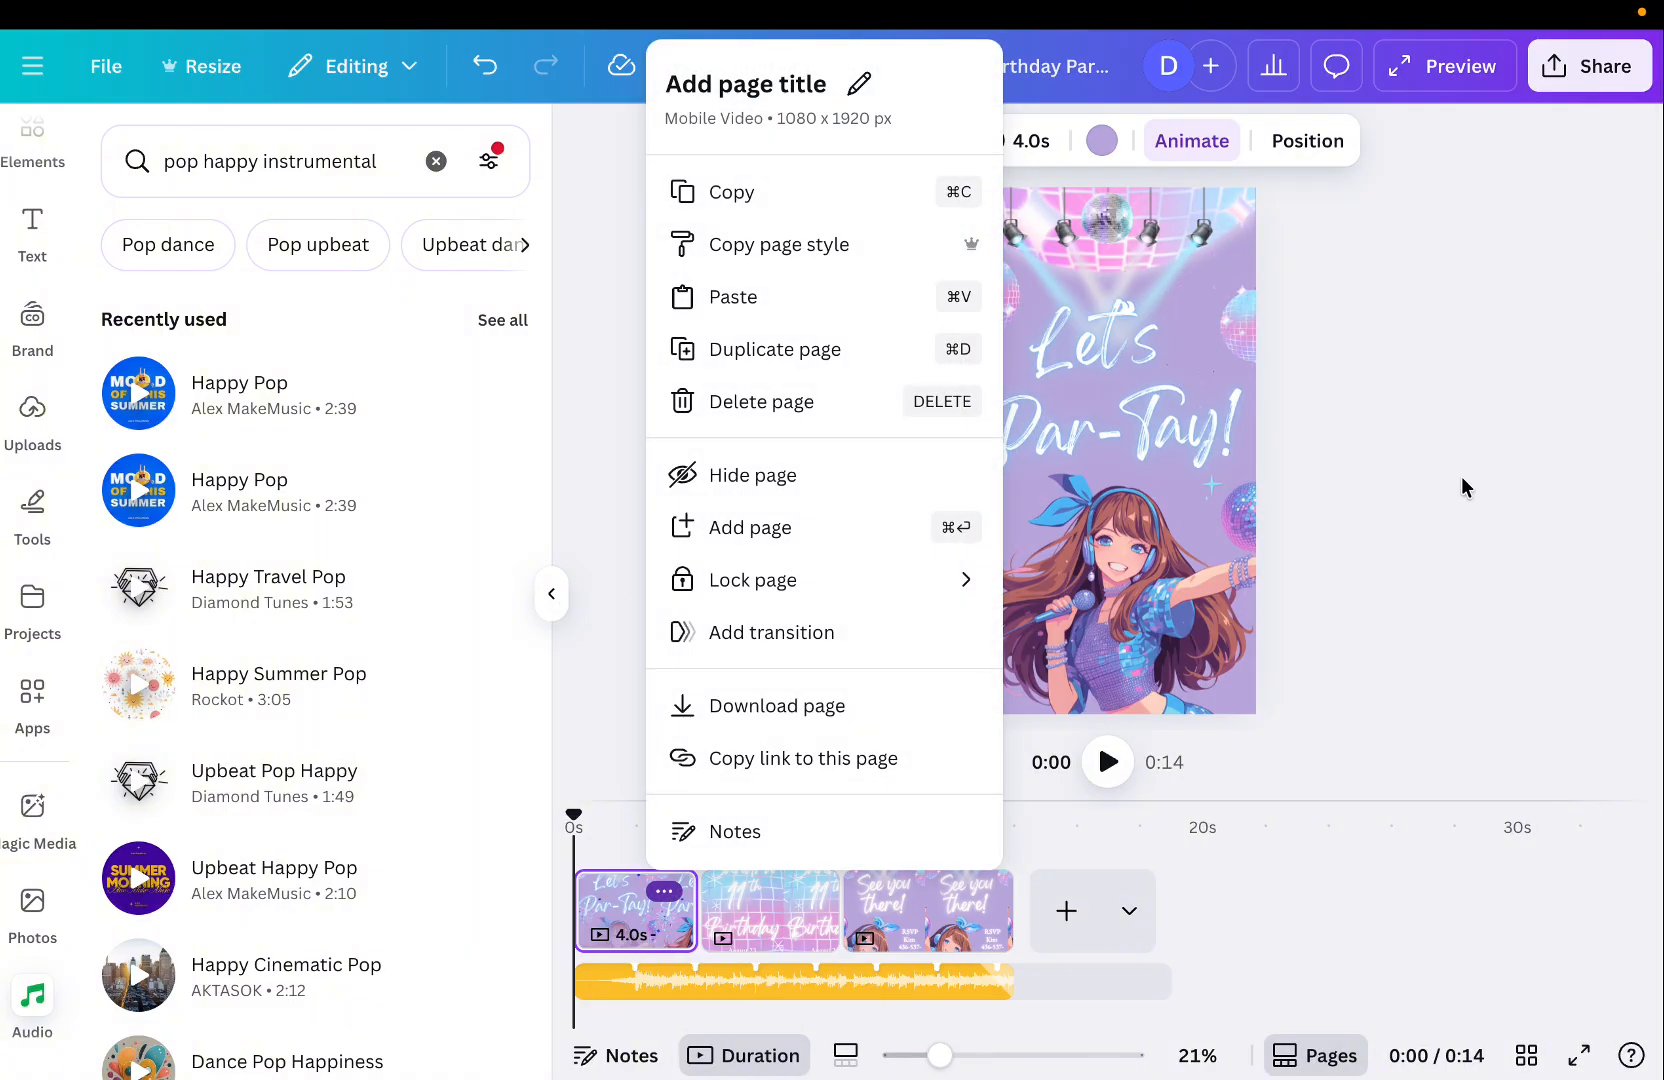
click(1462, 487)
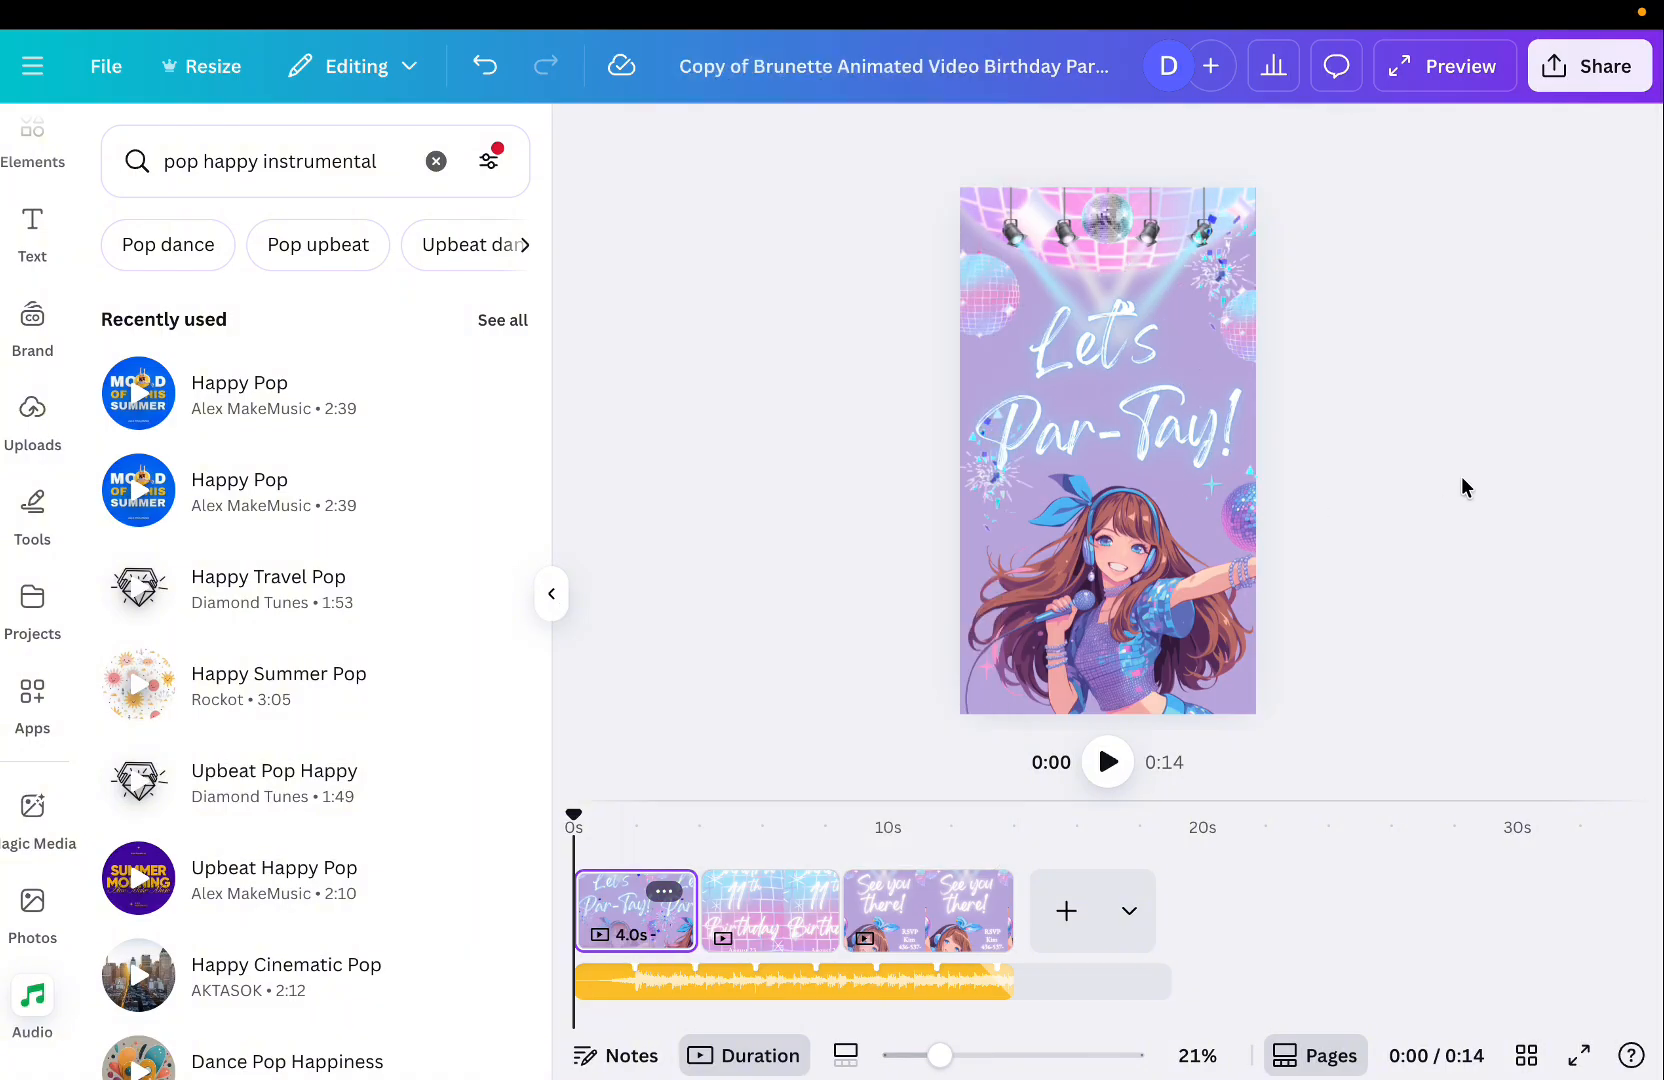
Hide the side panel and play a full-screen preview of the whole video.
click(551, 600)
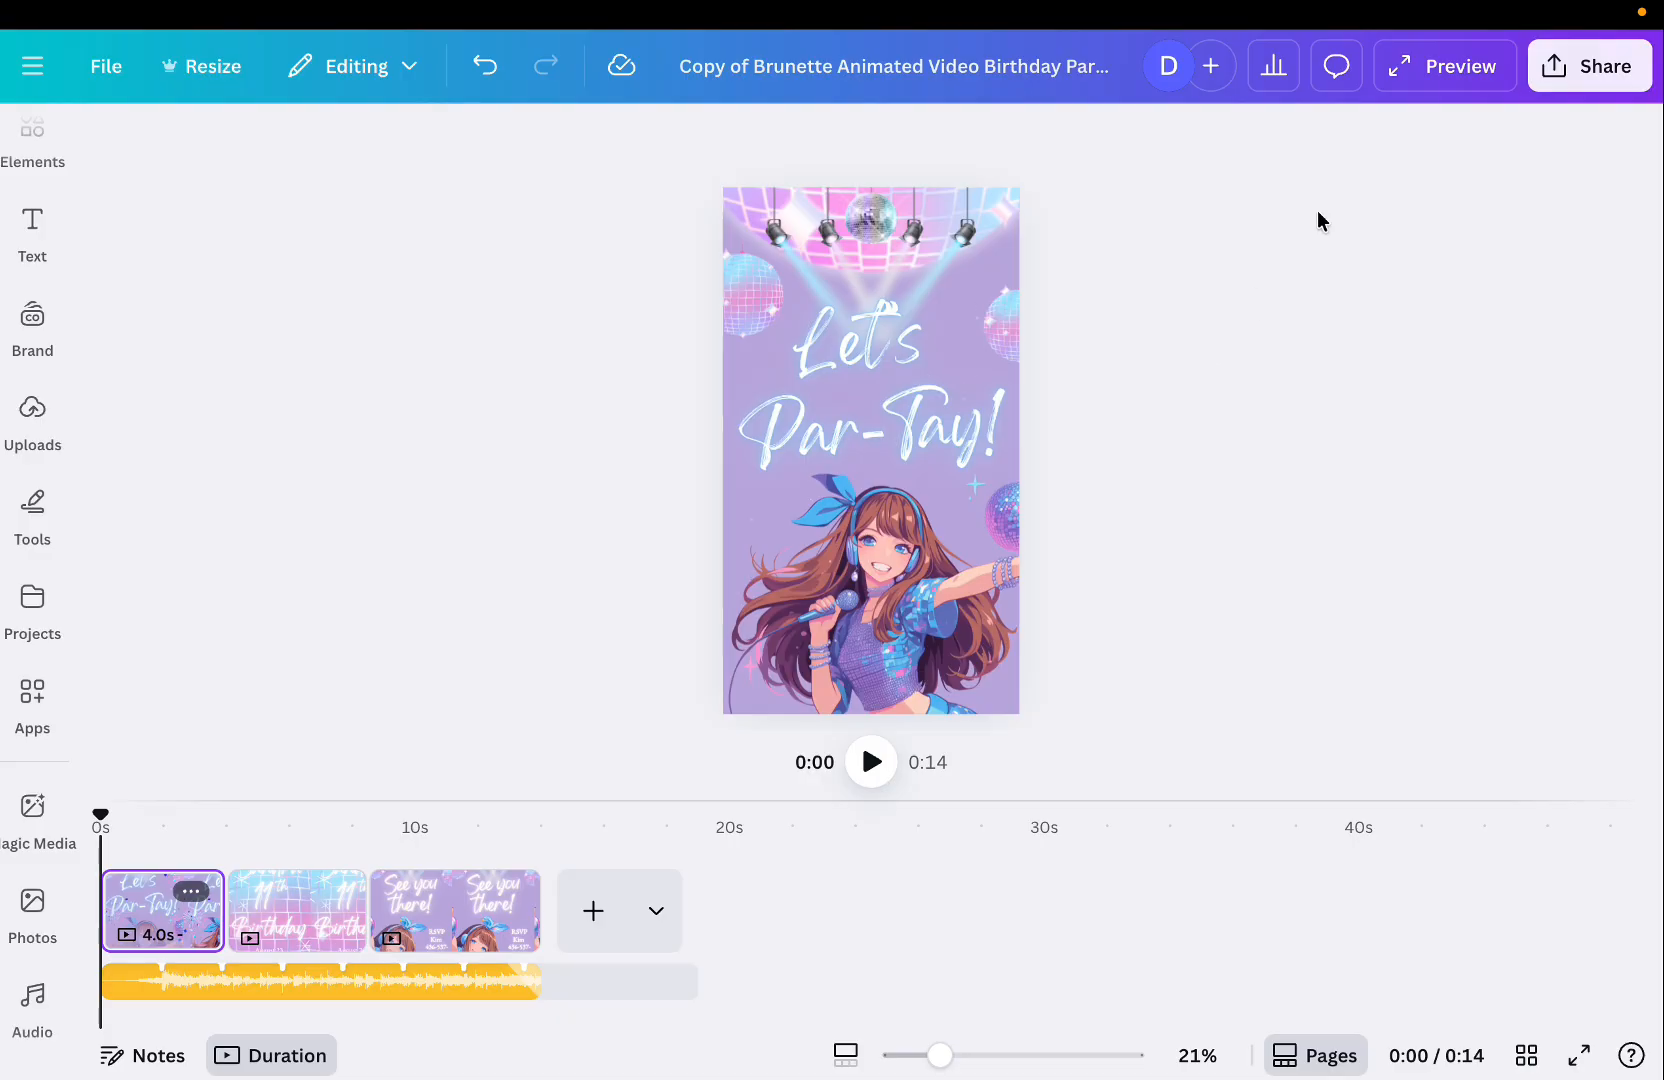
click(1462, 82)
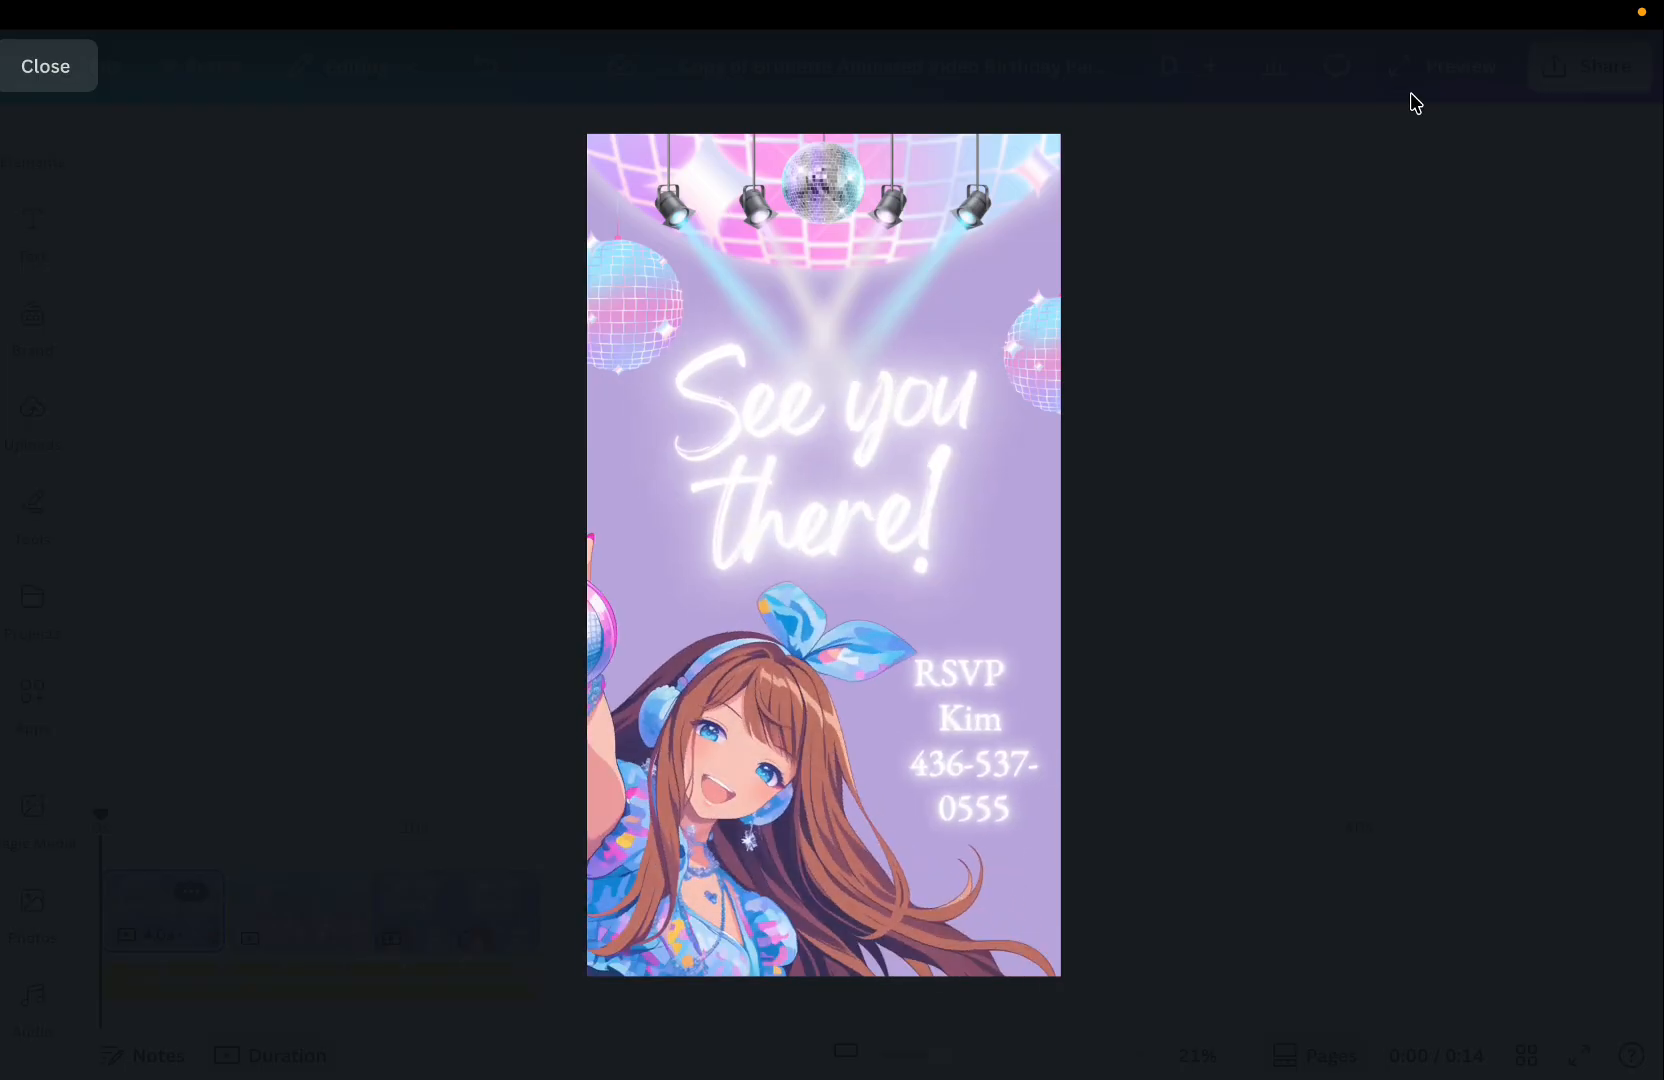
click(52, 68)
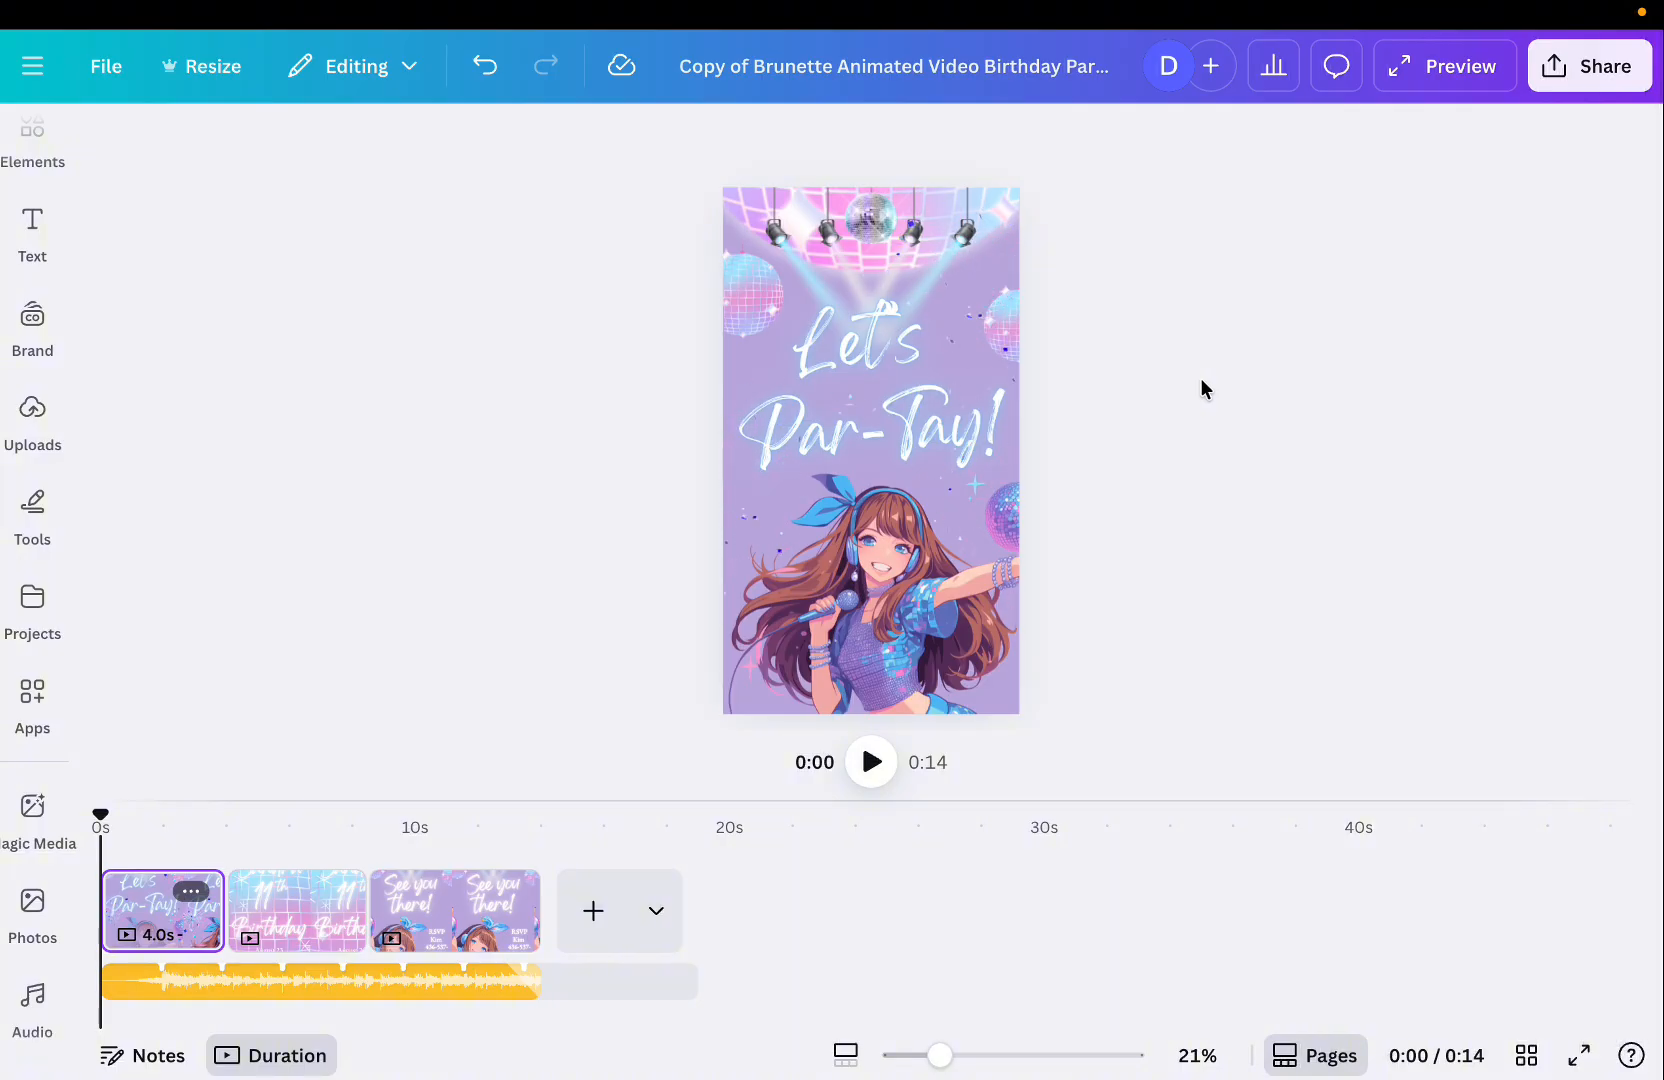
Download the design as a 1080p MP4 video including pages 1–3.
click(1606, 70)
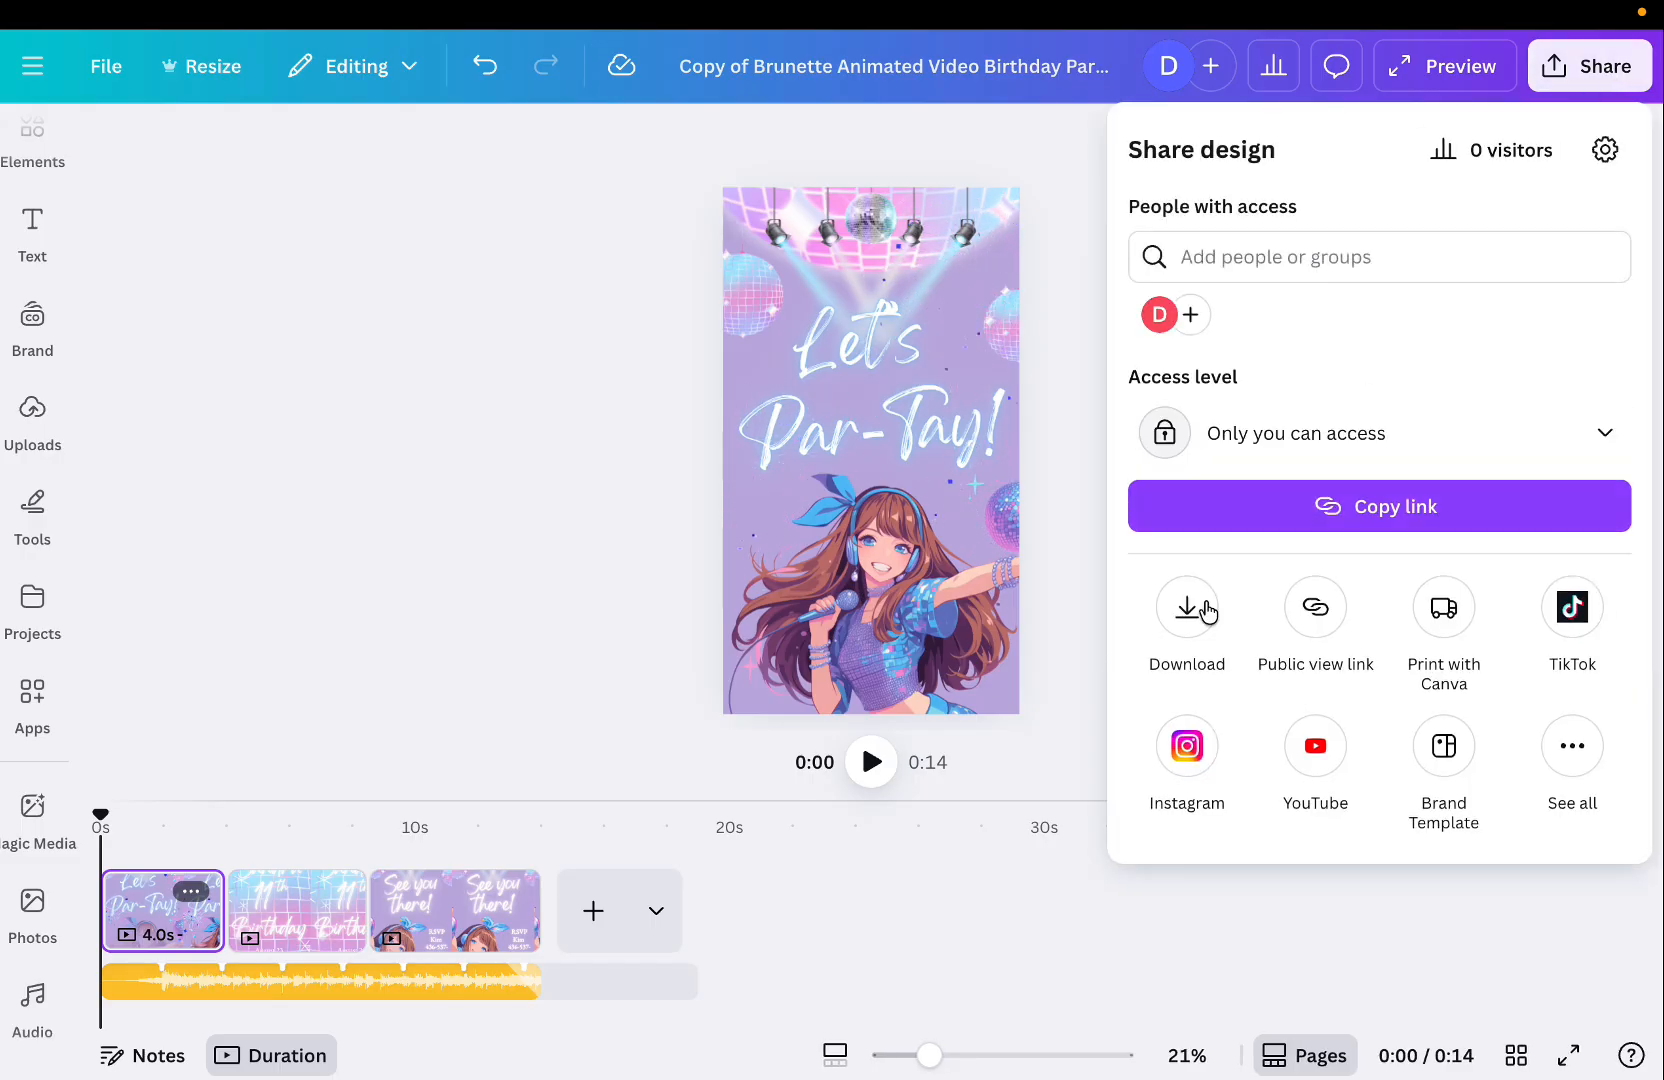
click(1187, 618)
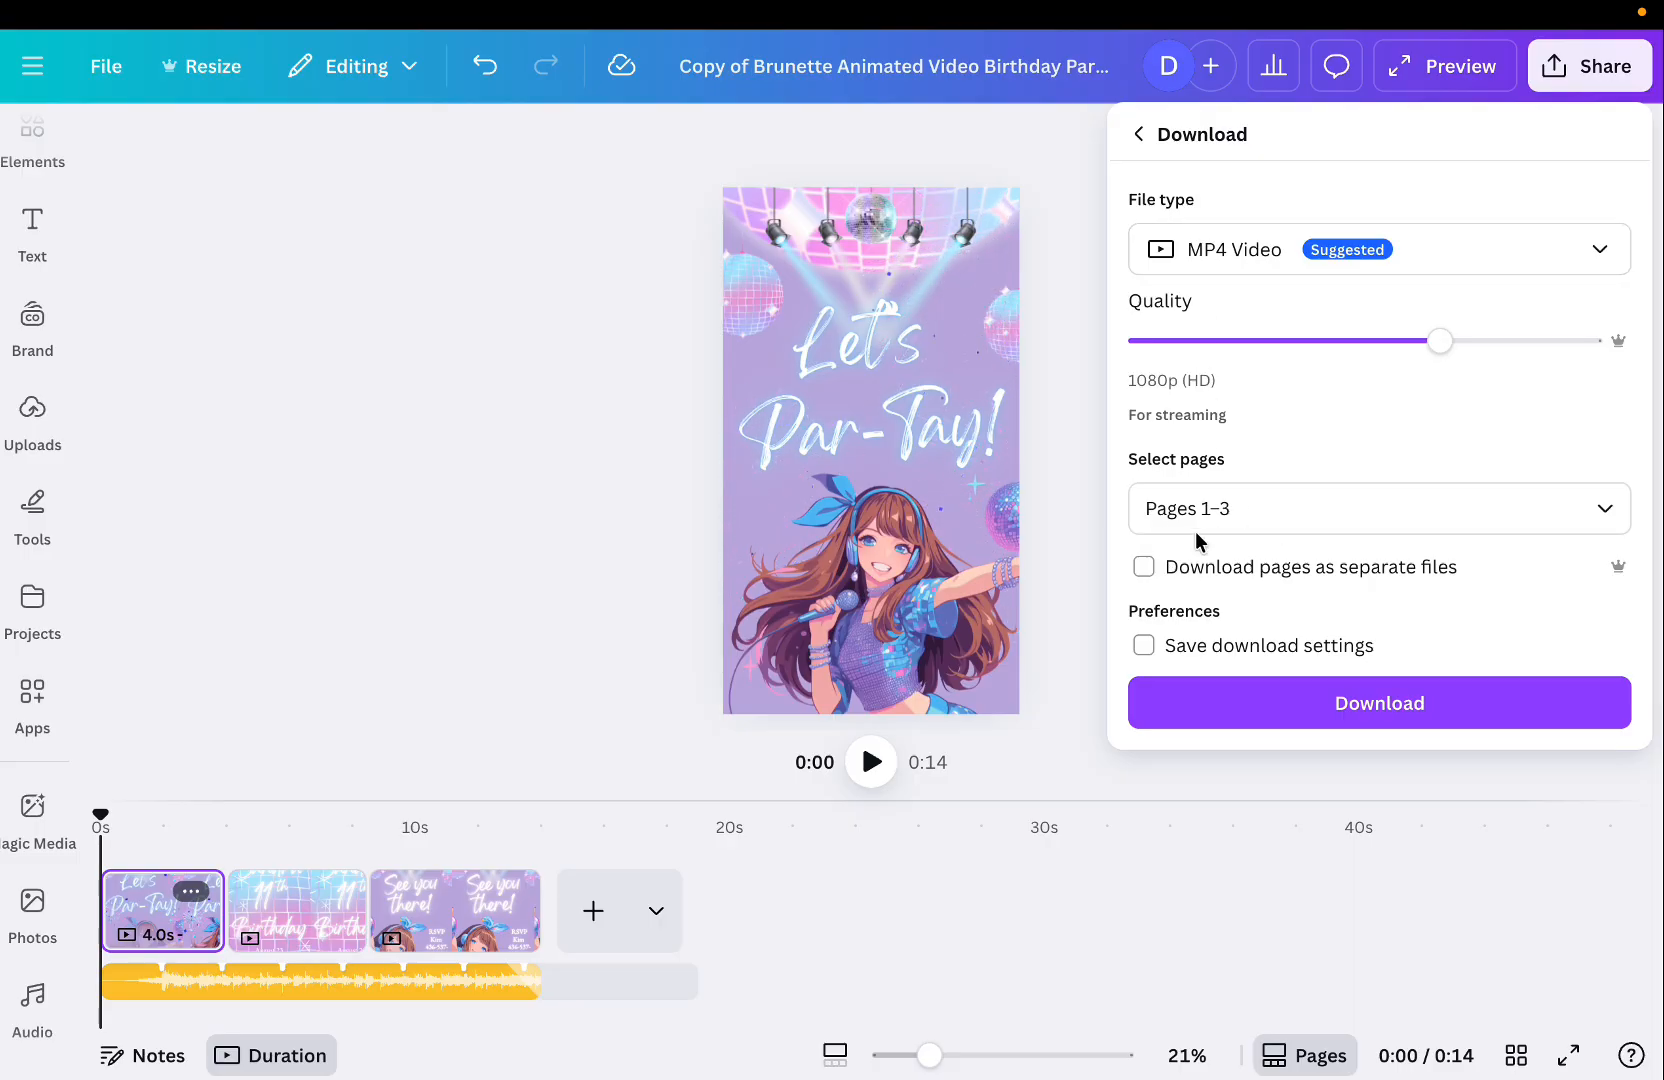
click(1334, 655)
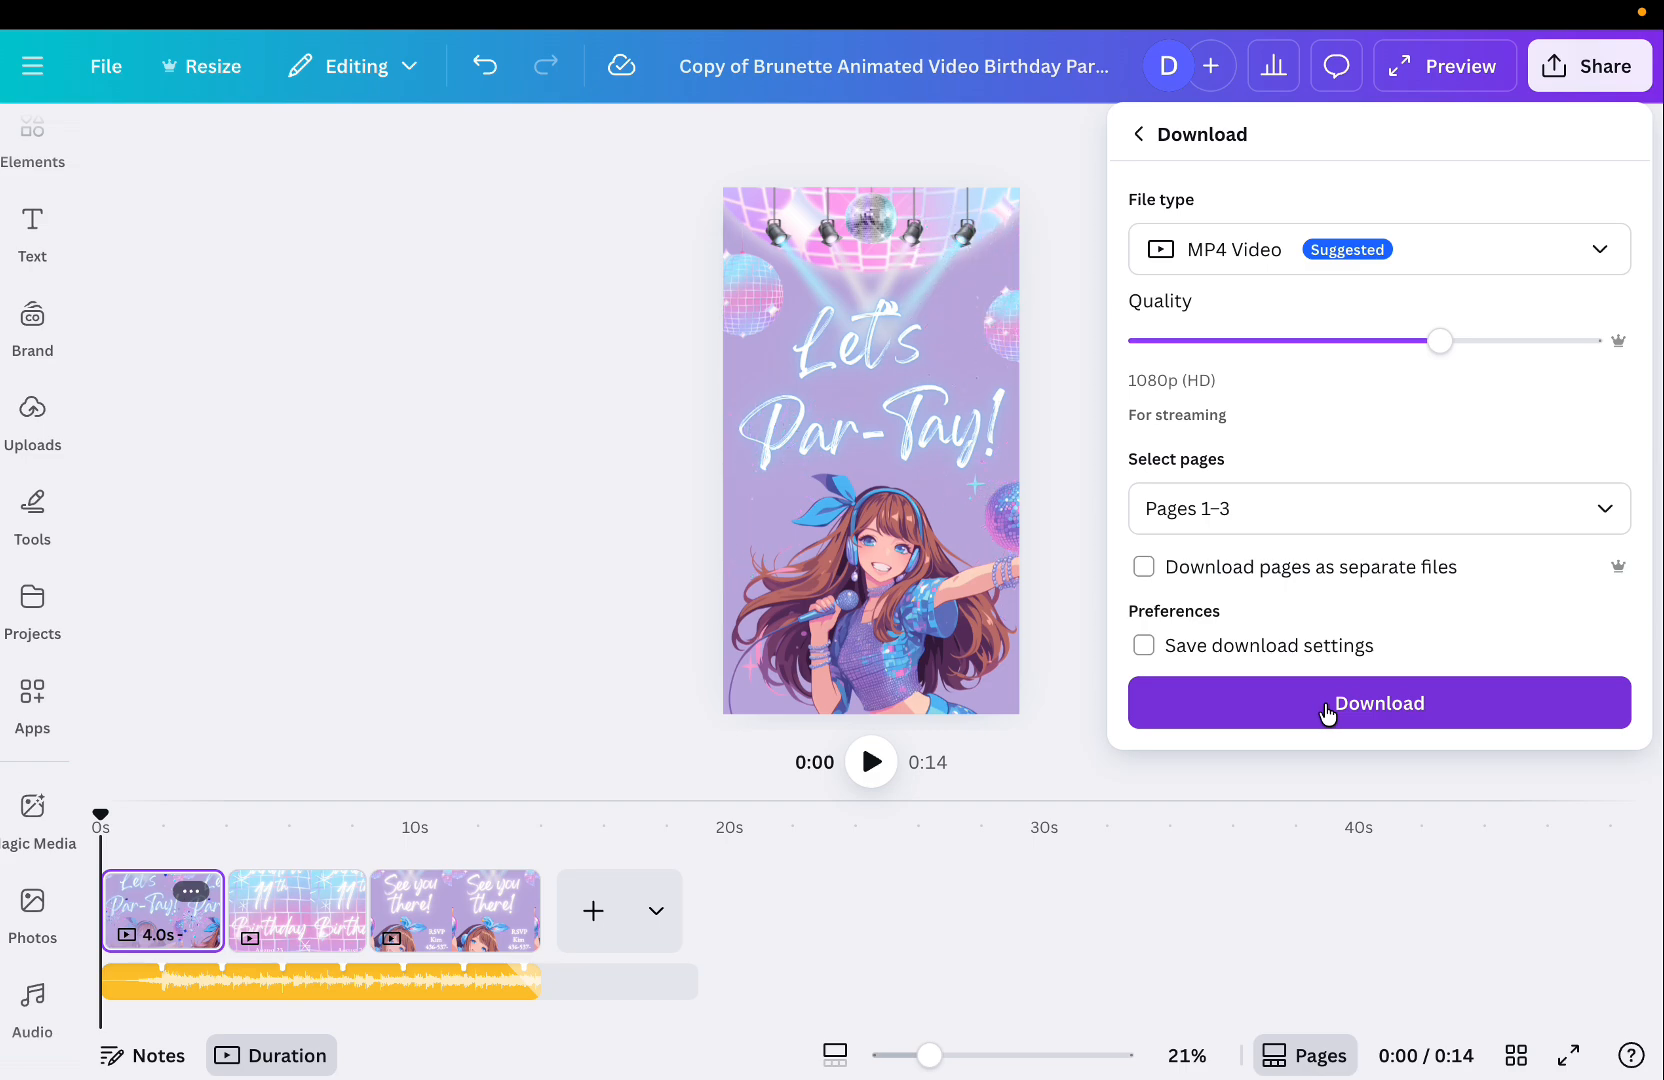
Leave full screen to locate the downloaded MP4 file on the desktop, then return to the editor.
mouse_move(84, 8)
click(74, 60)
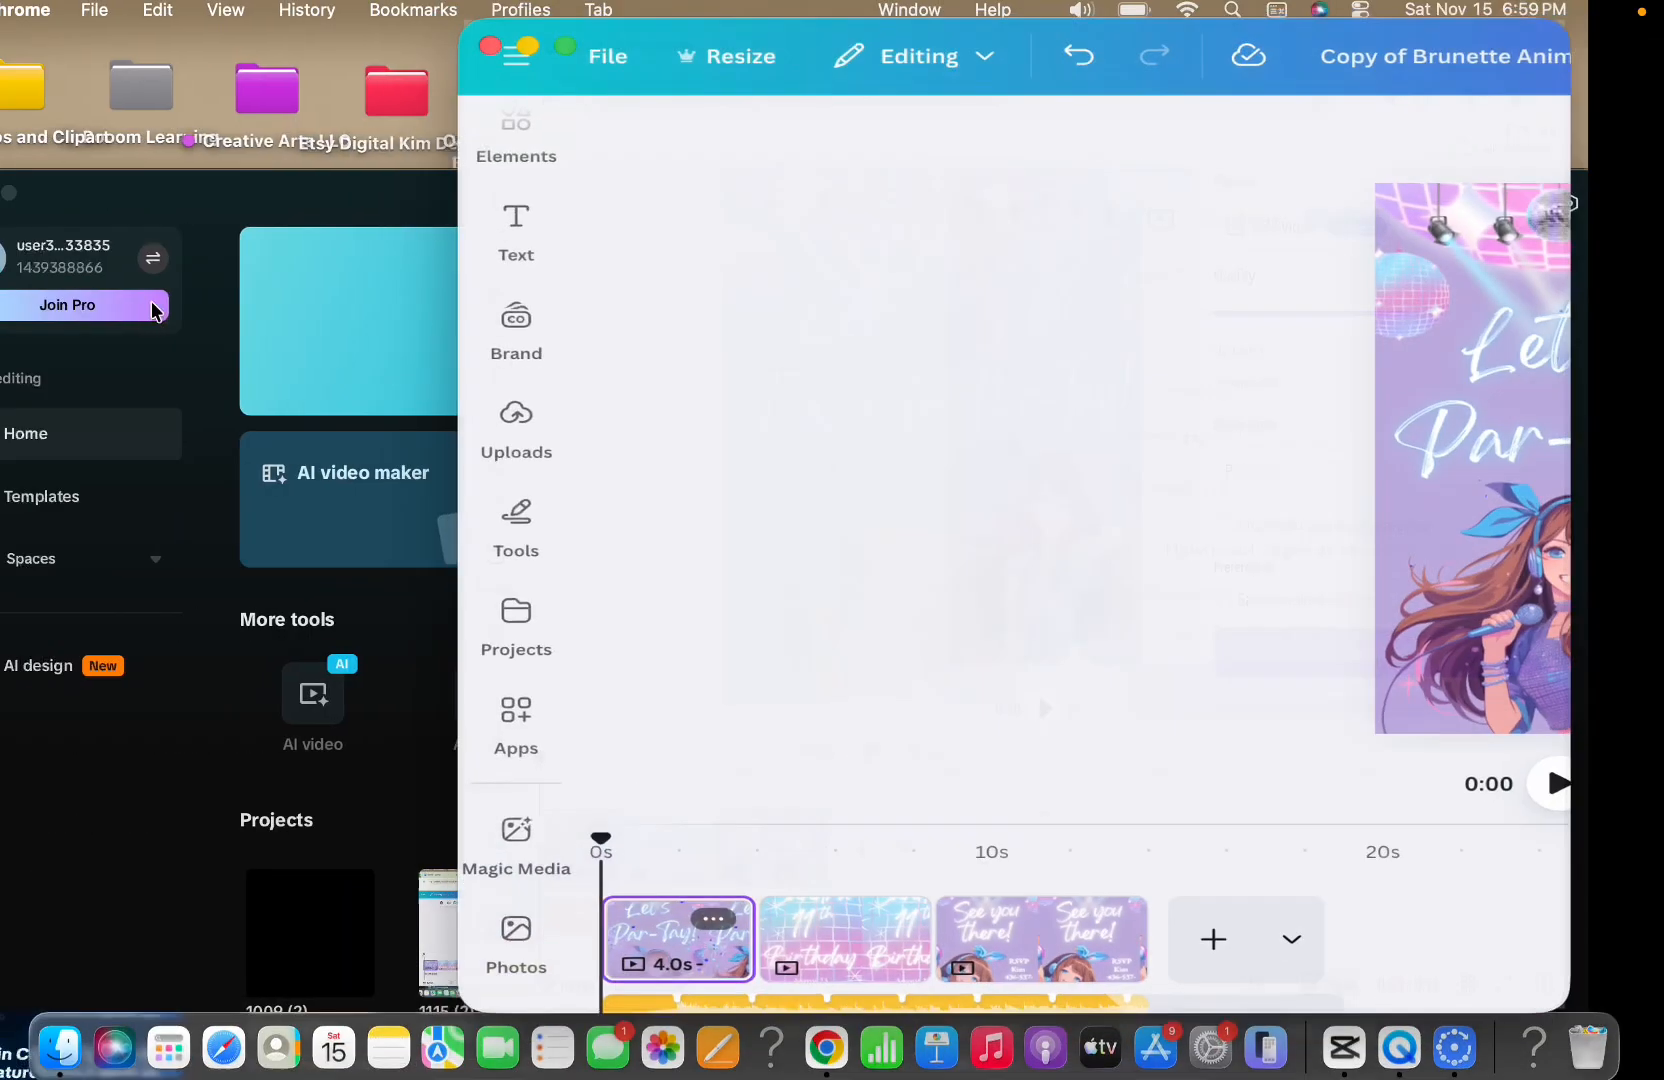
double_click(142, 207)
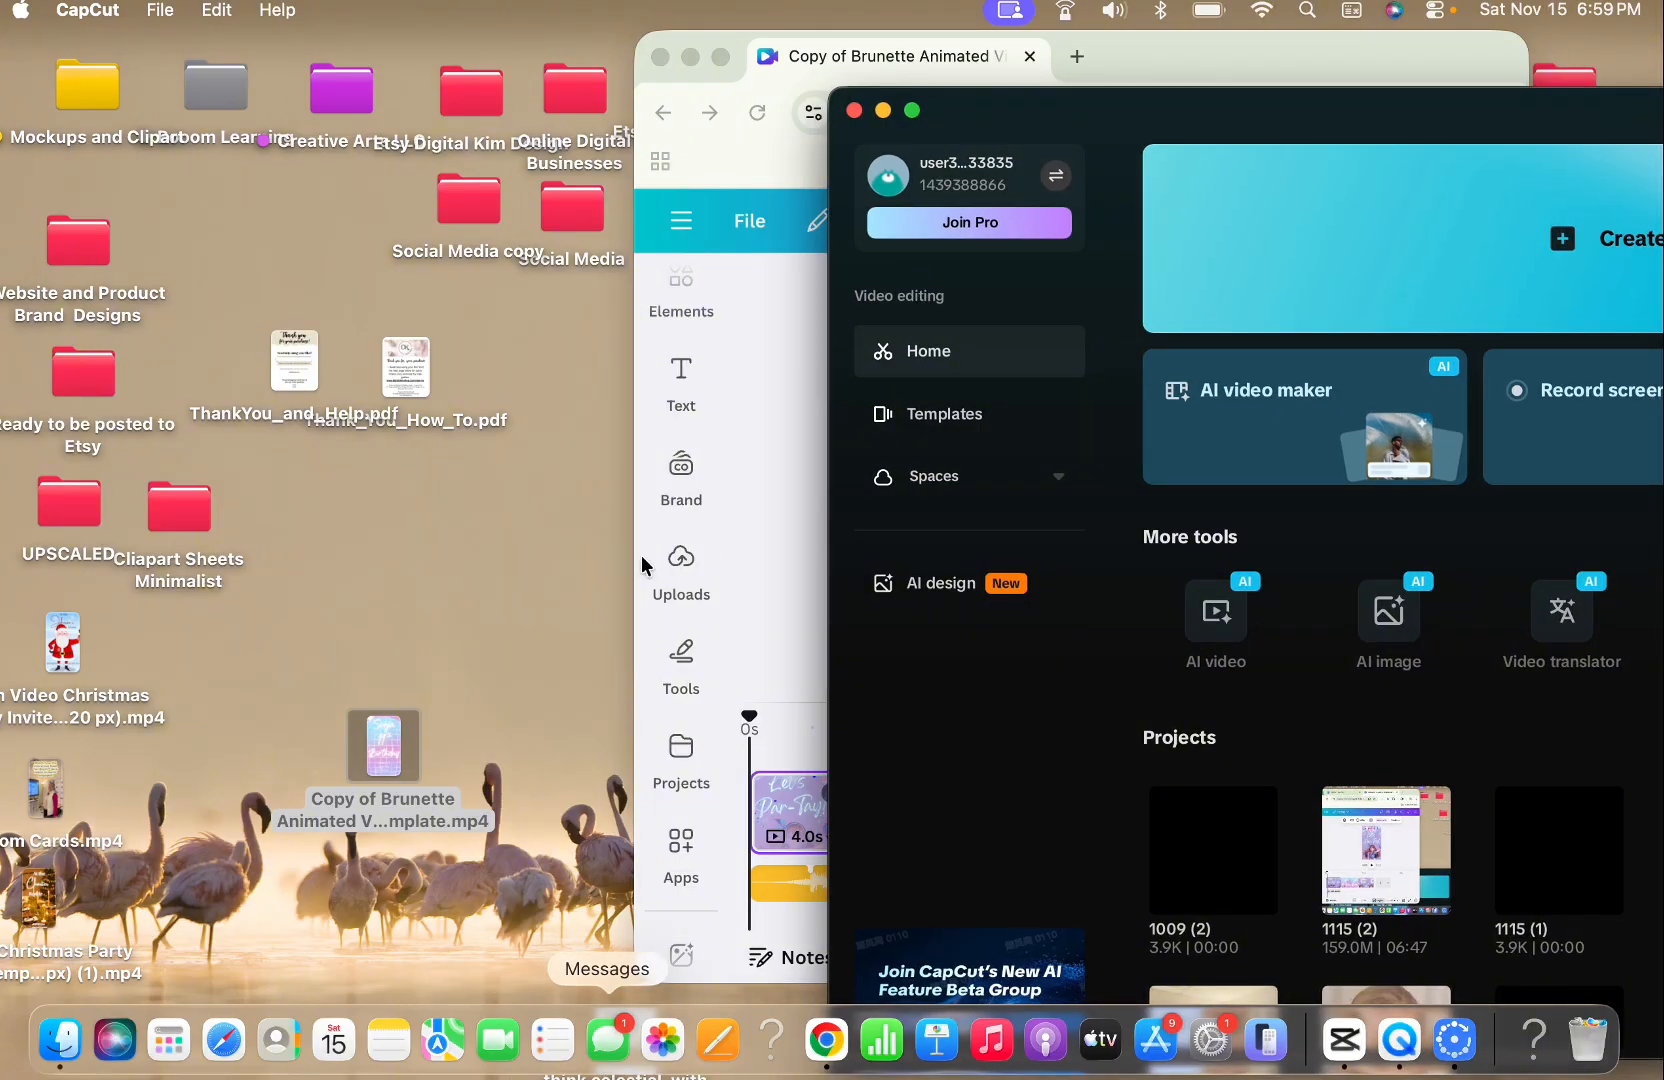
click(720, 57)
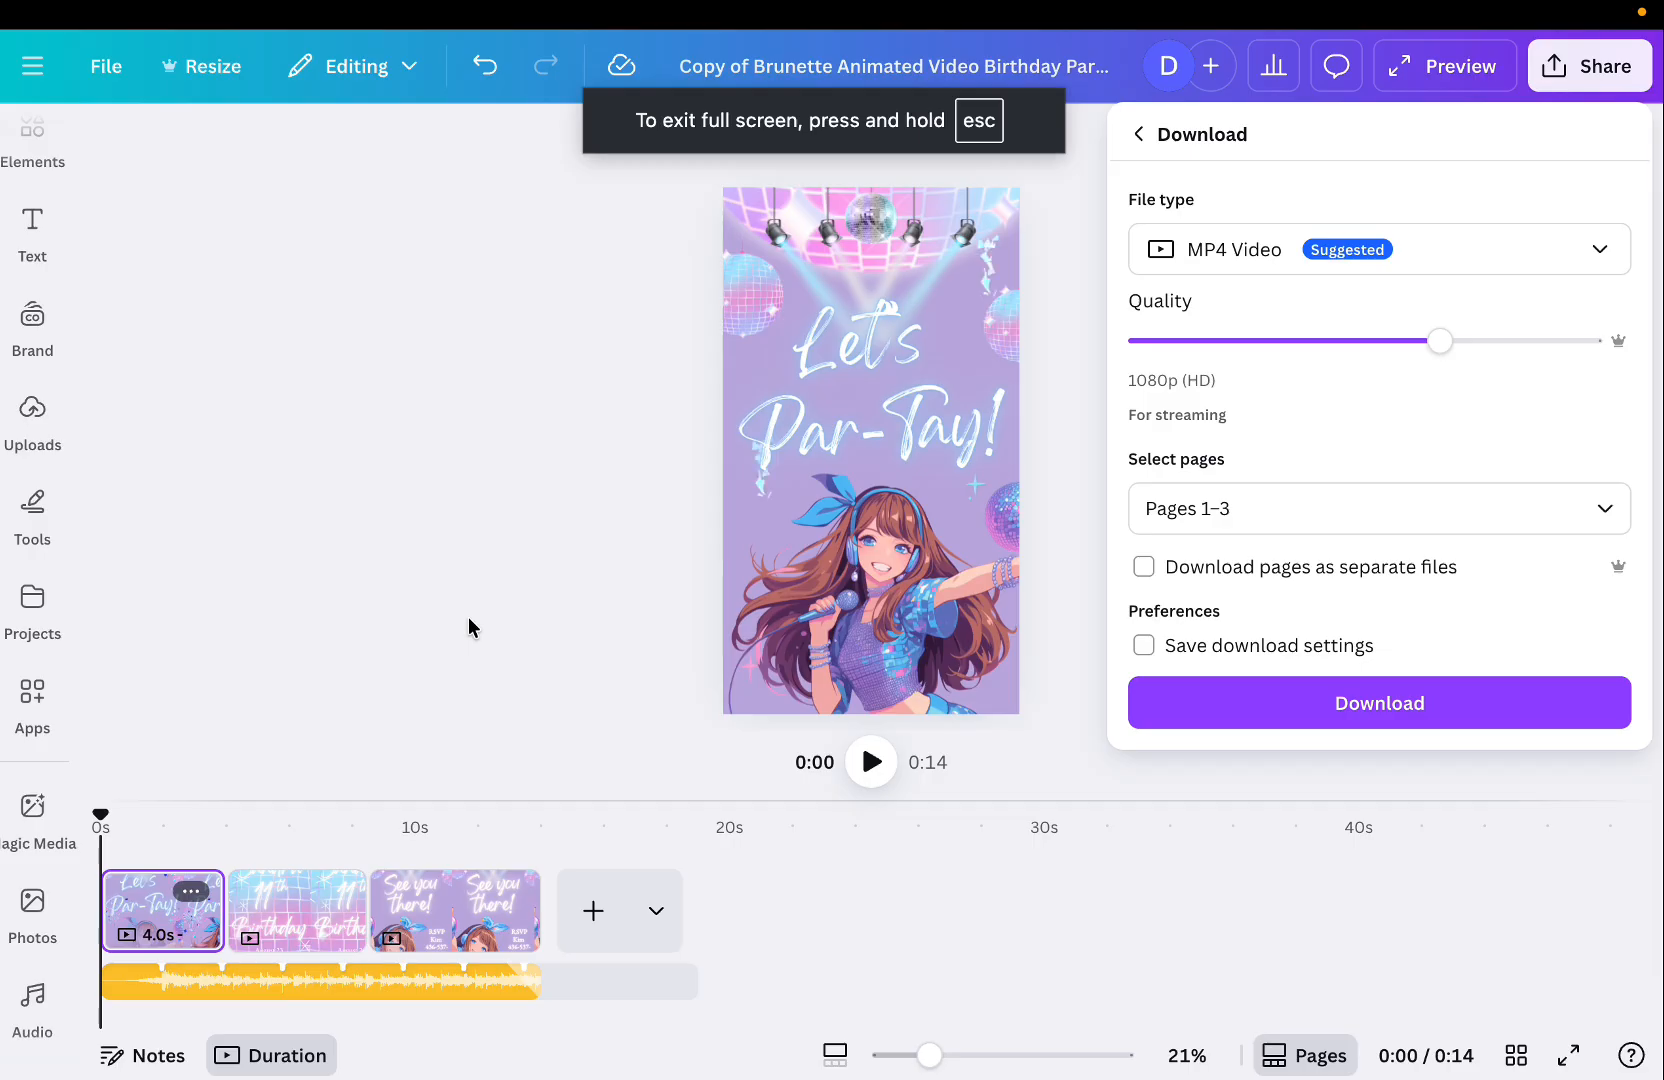
click(468, 618)
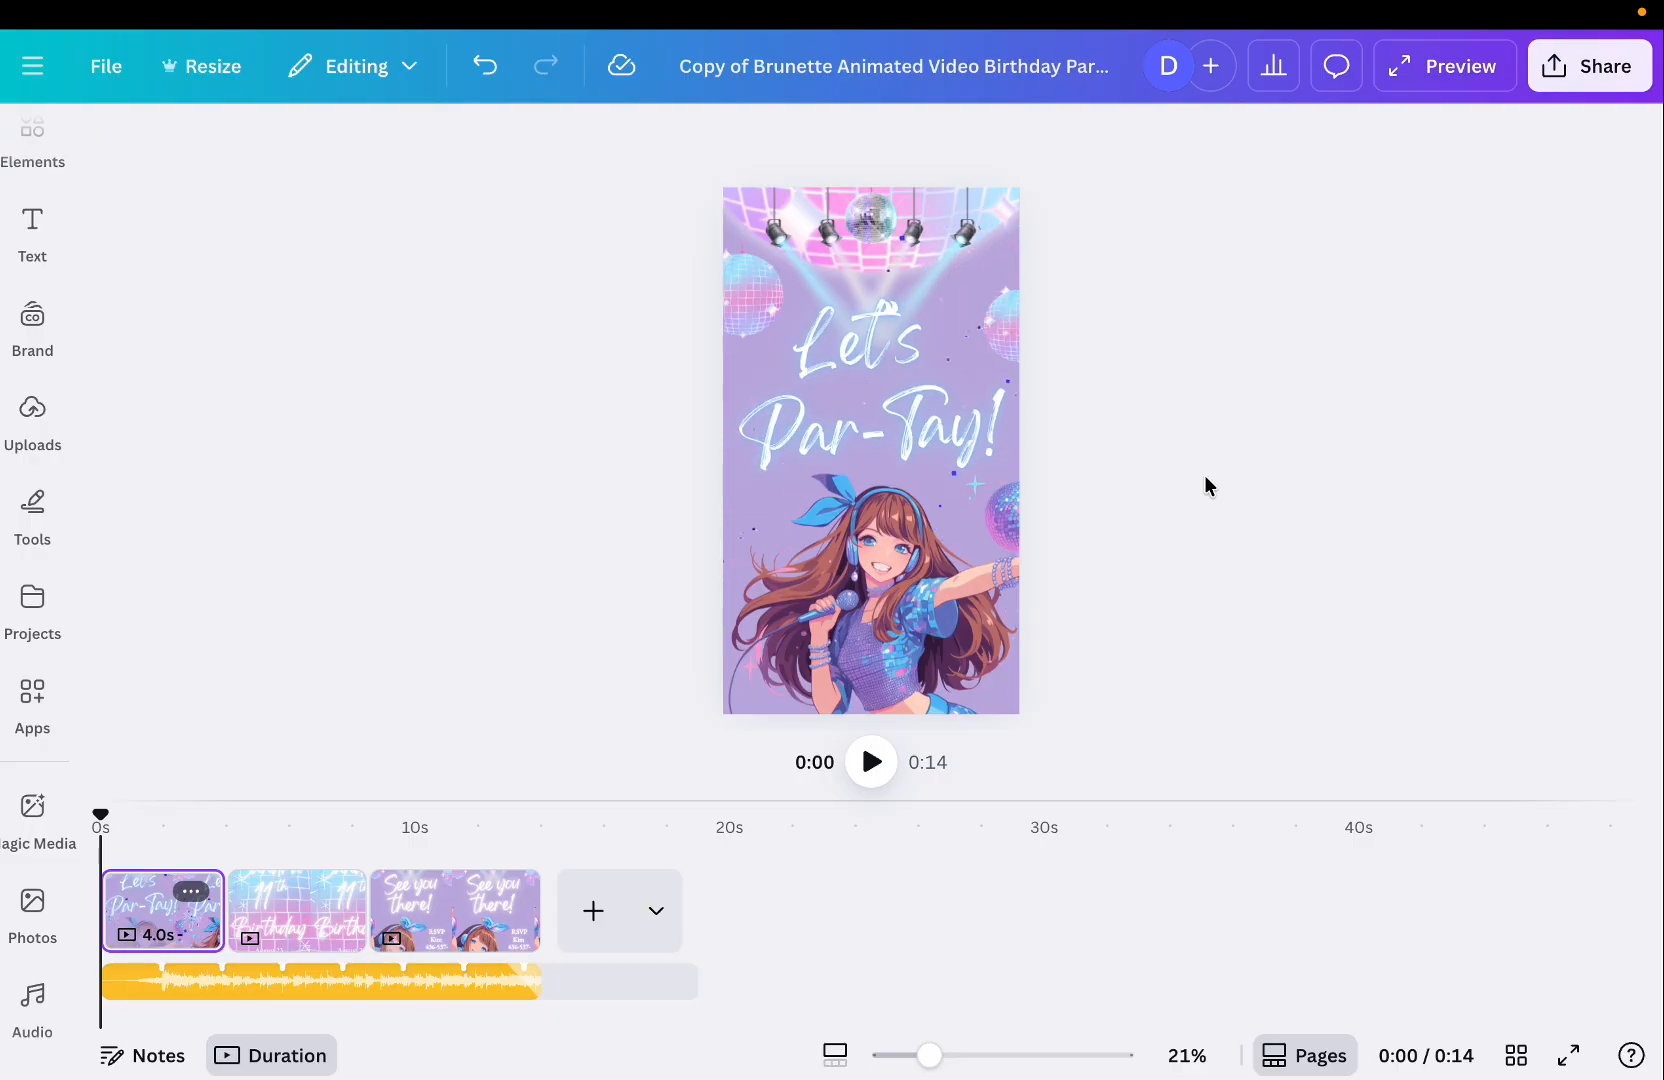
click(1580, 68)
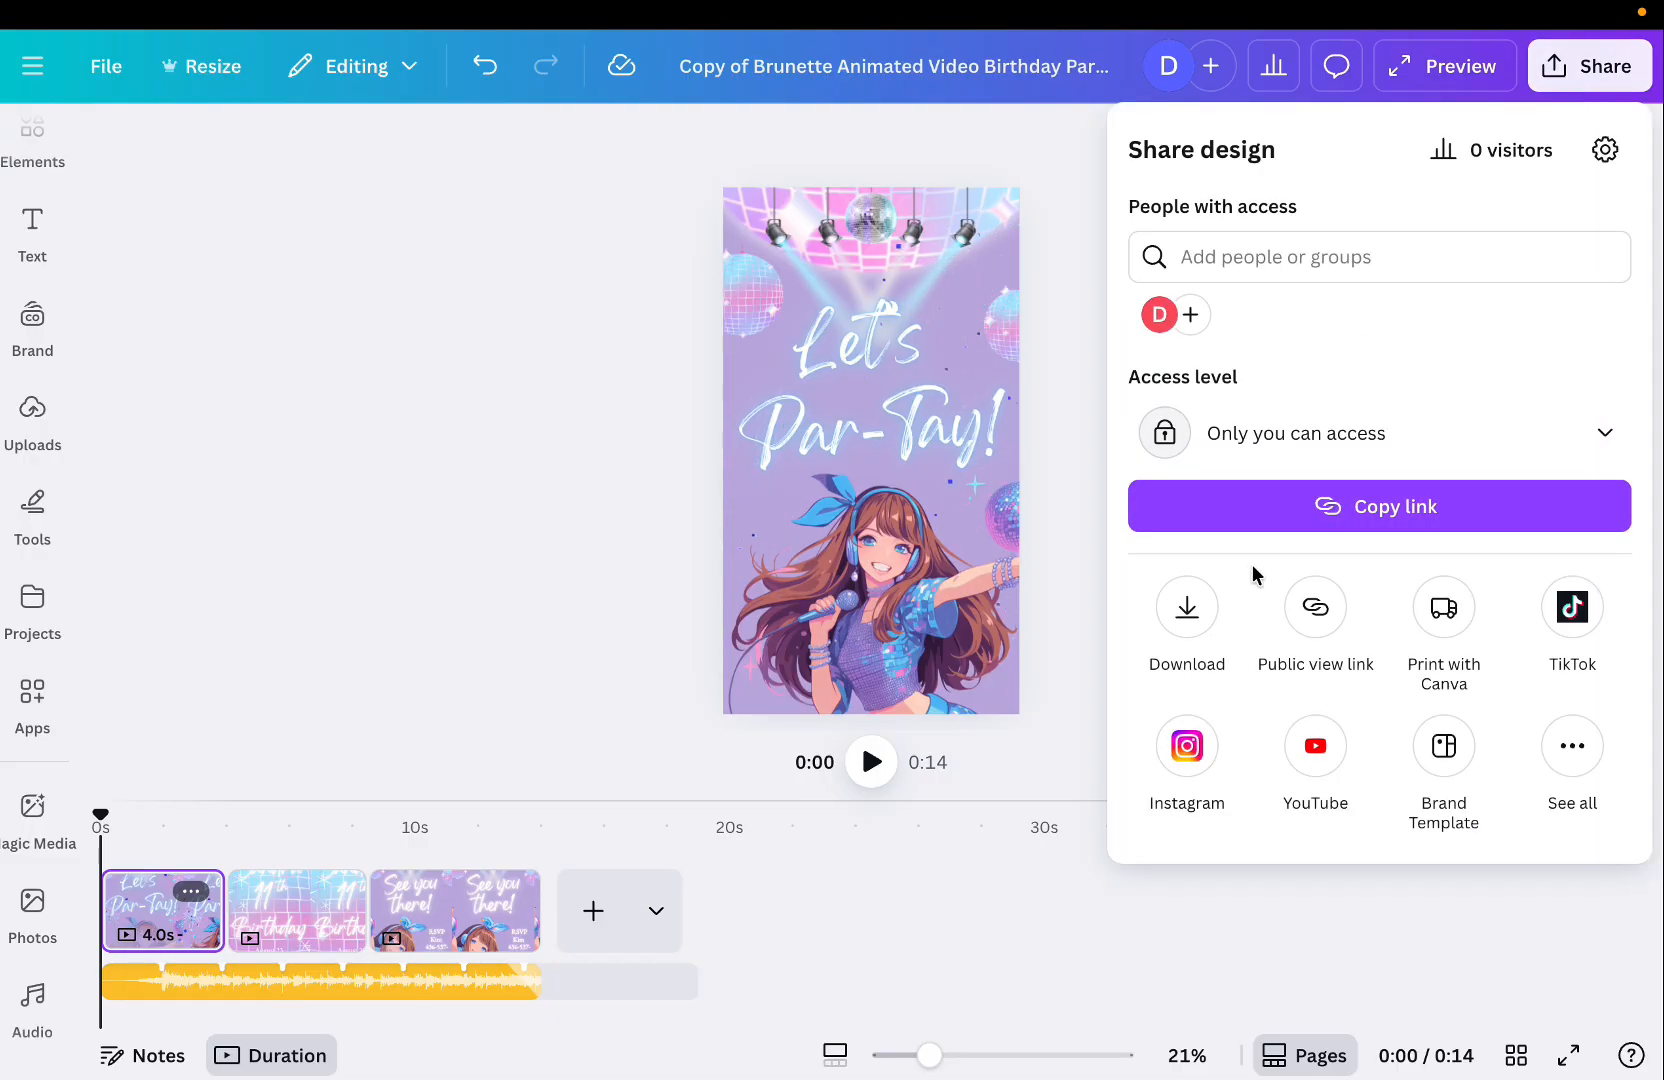
click(1190, 612)
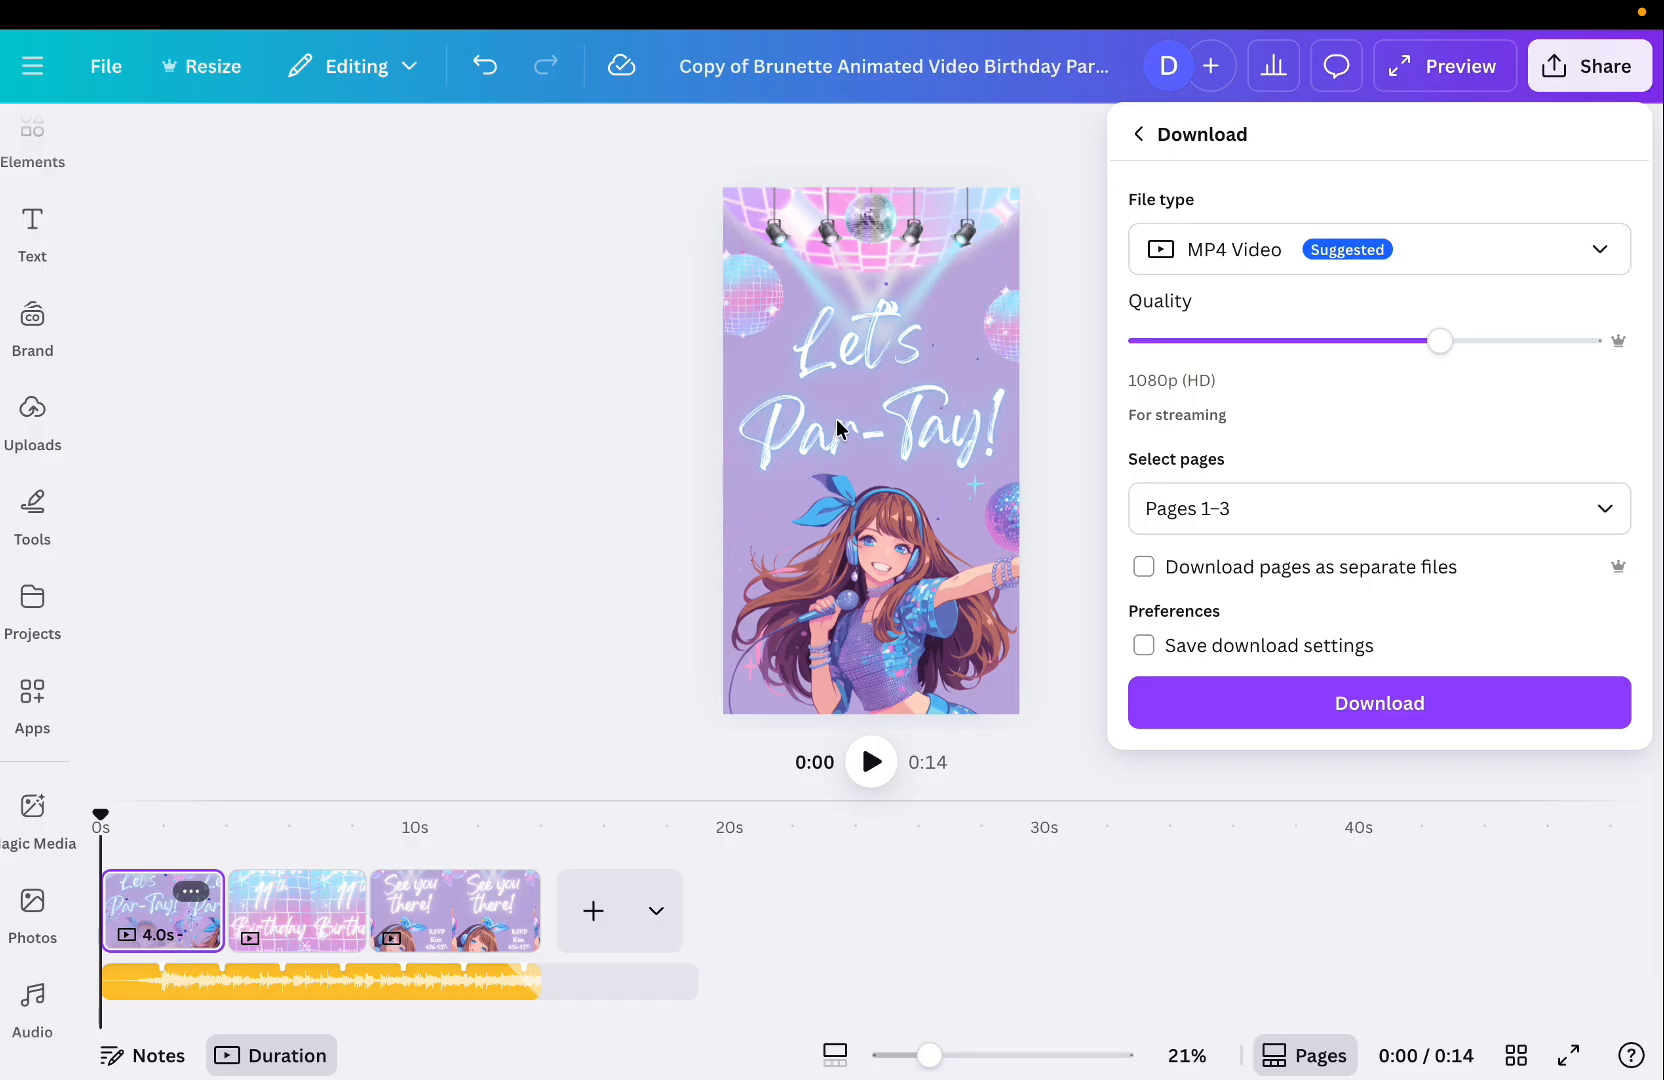
click(601, 465)
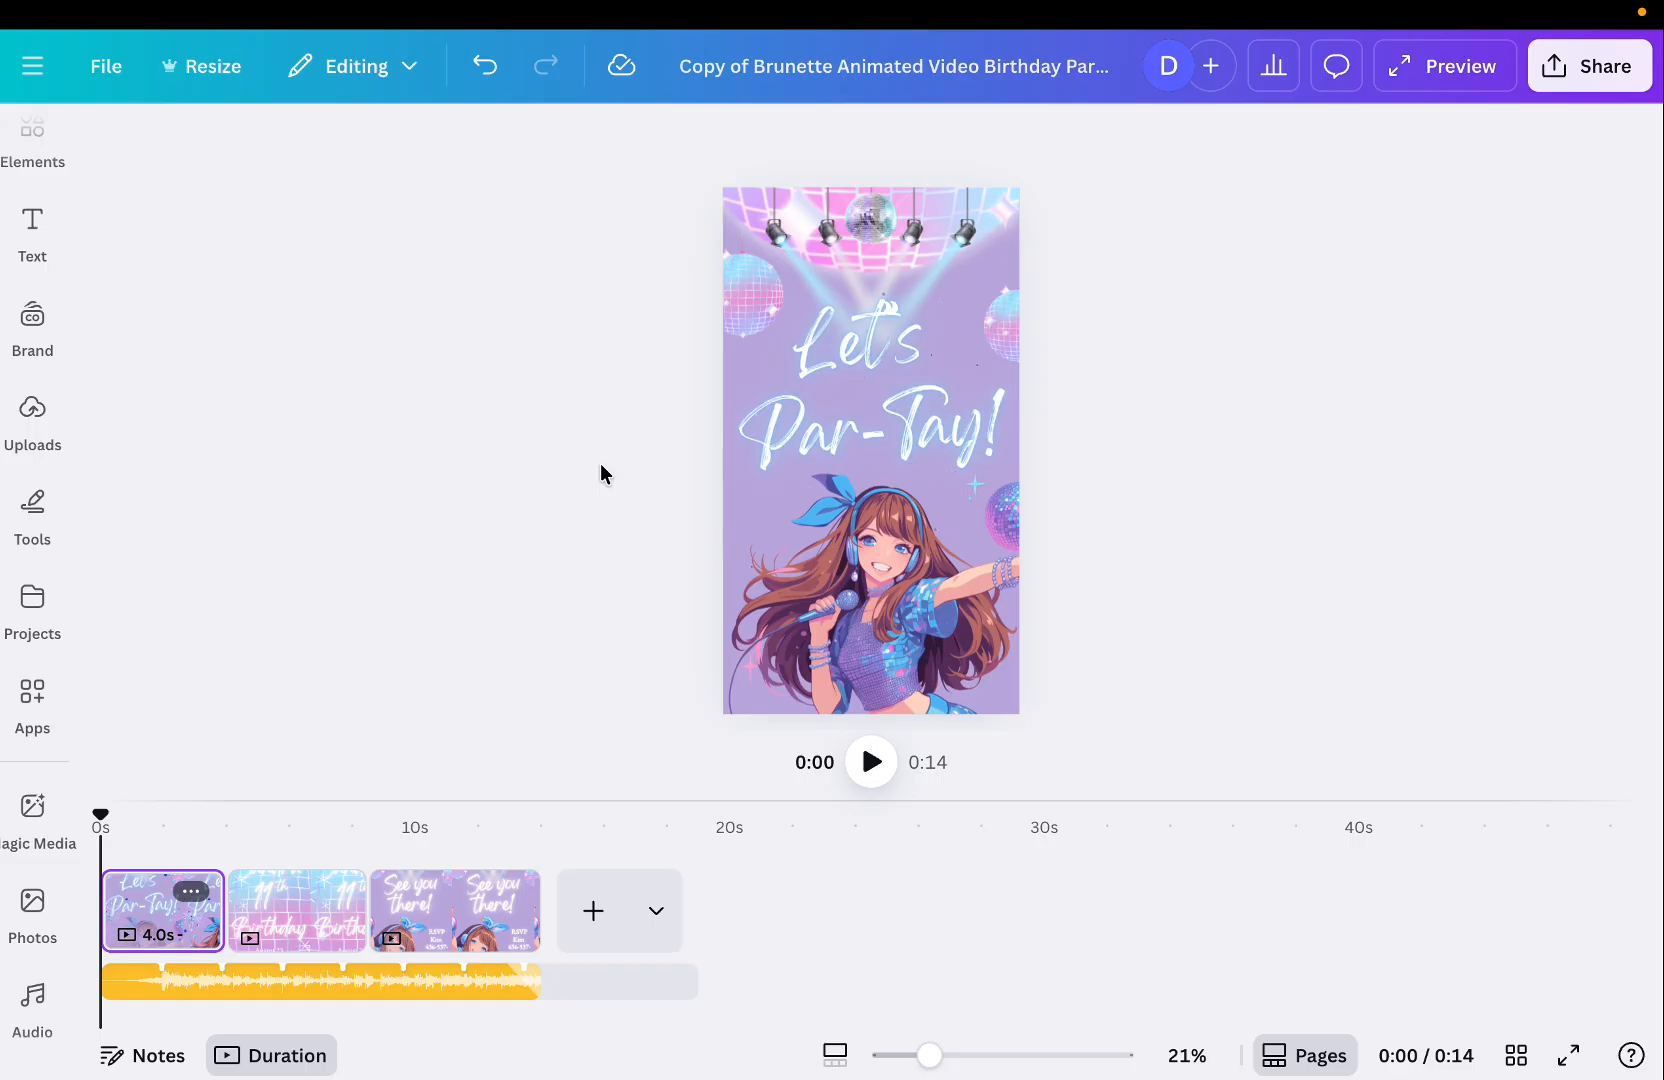